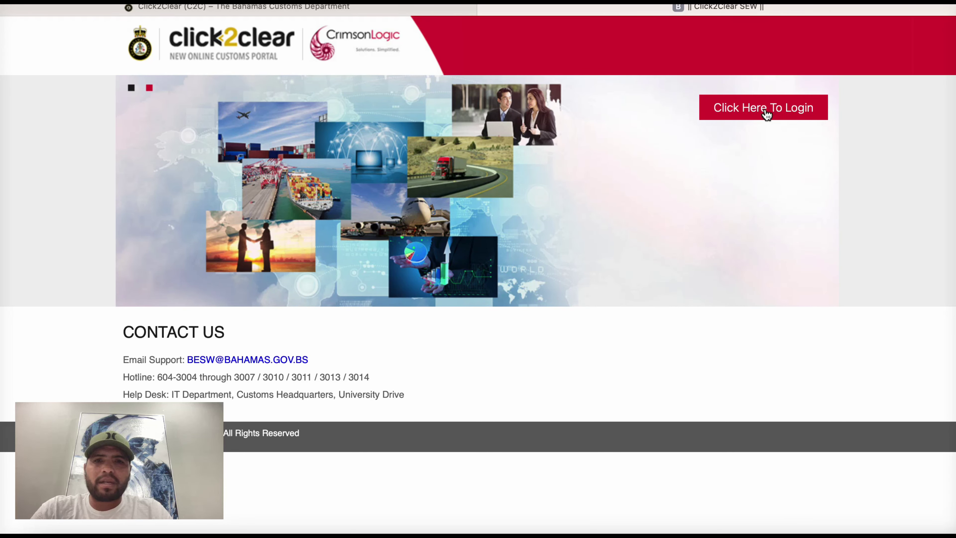
Step: Log in through 'Click Here To Login' and 'Request Cruising Permit' to reach the Single Window dashboard
left_click(764, 108)
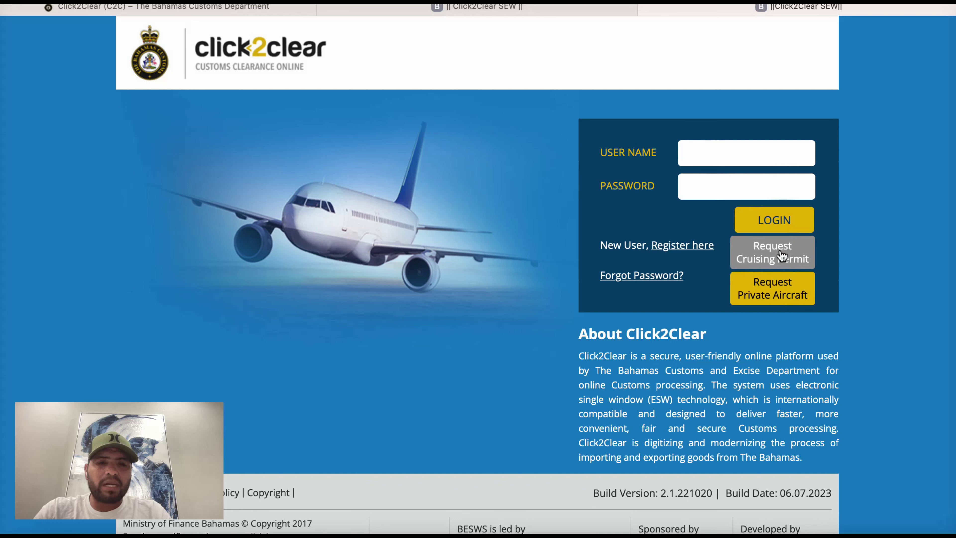
left_click(770, 263)
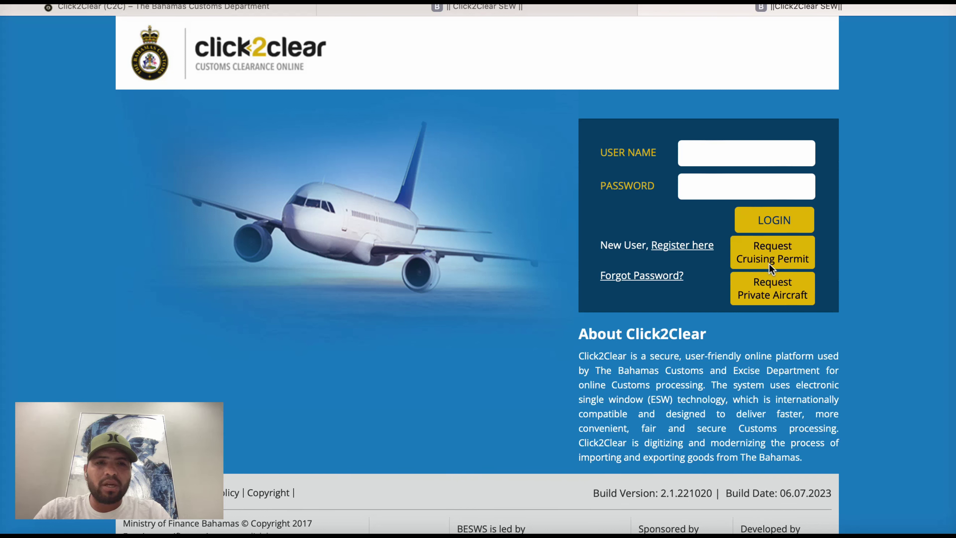
left_click(778, 251)
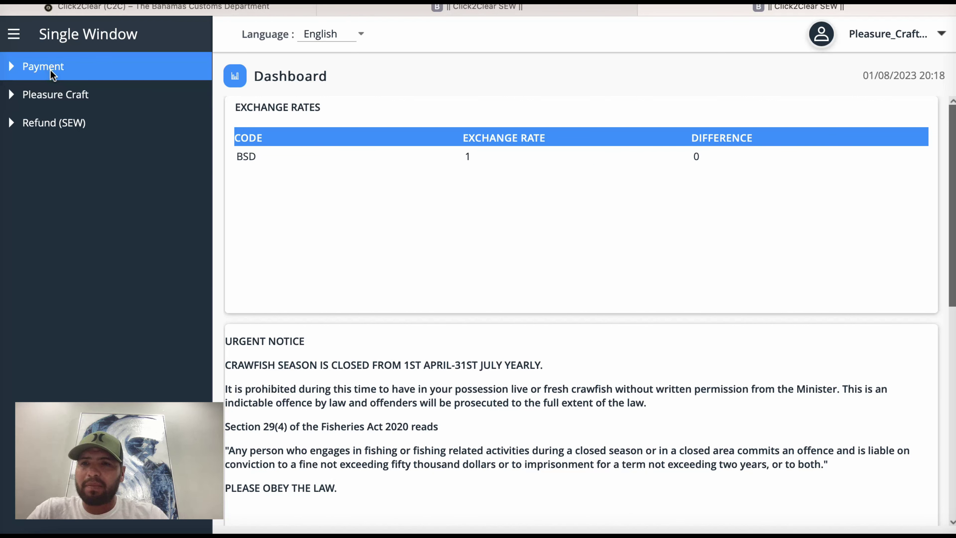
Step: Start a new inbound declaration with Pleasure Craft > Create InBound, ready at Vessel Registration No
left_click(12, 95)
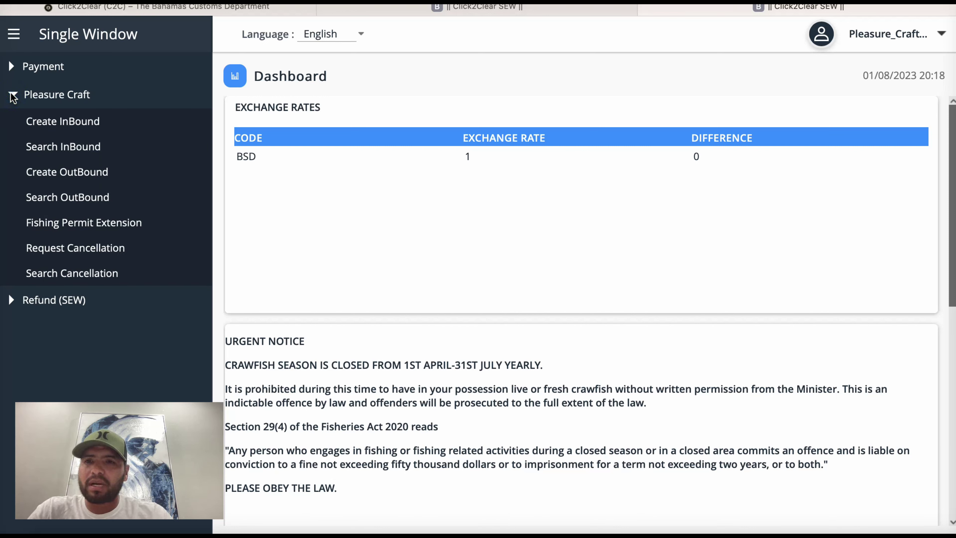
left_click(54, 120)
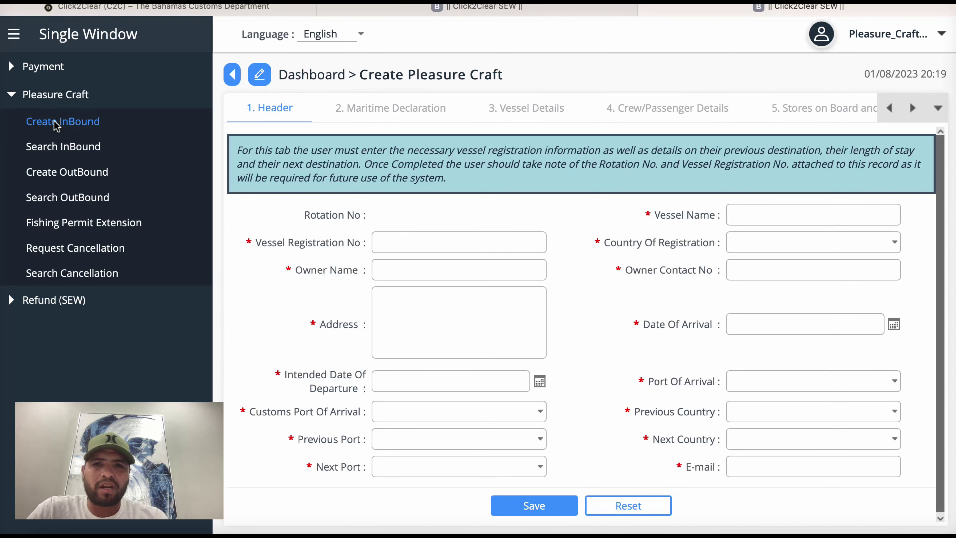
left_click(410, 241)
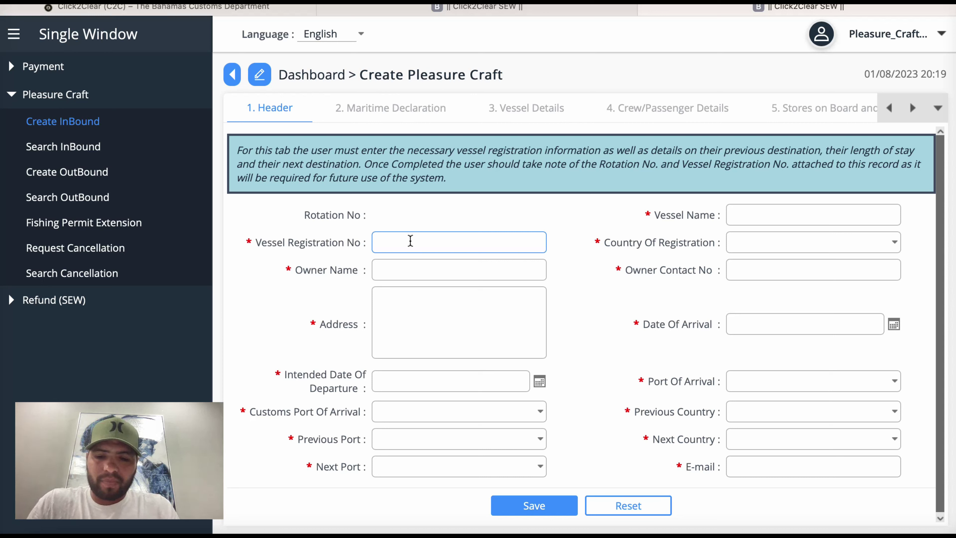
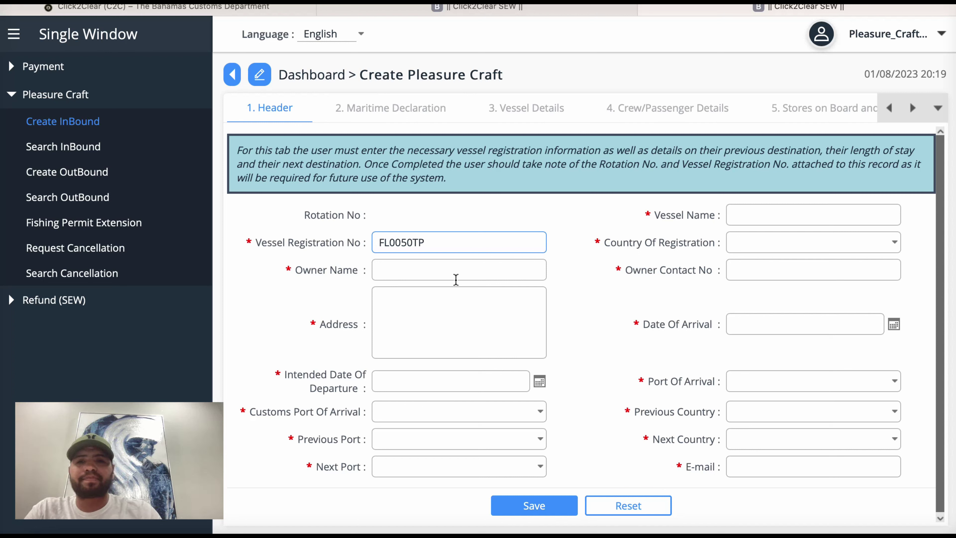
Step: Fill in the owner's full name and the owner's two-line address
left_click(418, 269)
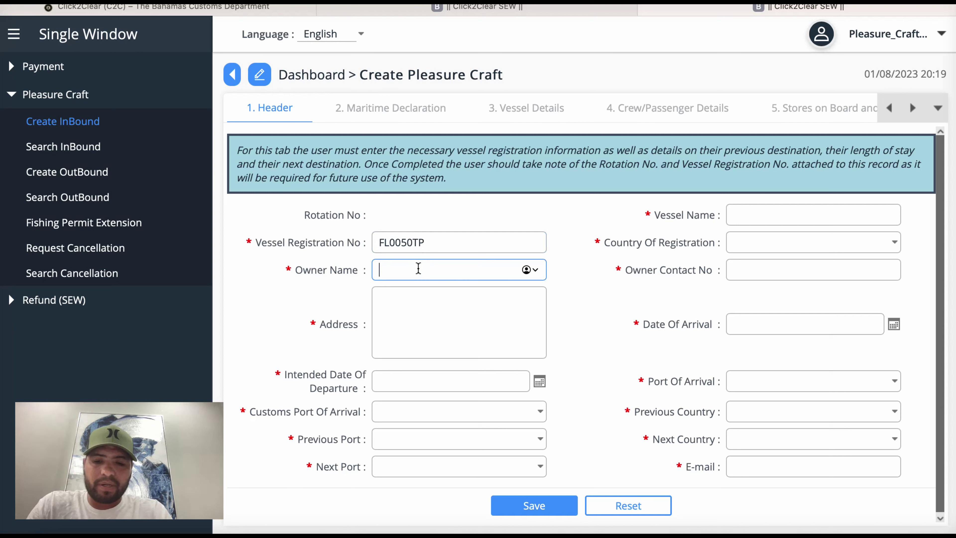
type("Juan")
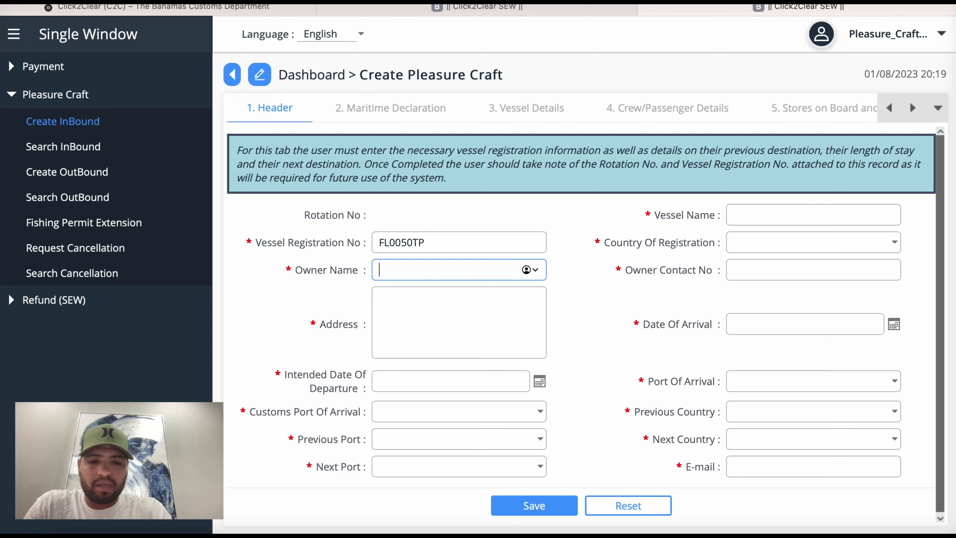
key("BackSpace")
key("BackSpace")
key("BackSpace")
key("BackSpace")
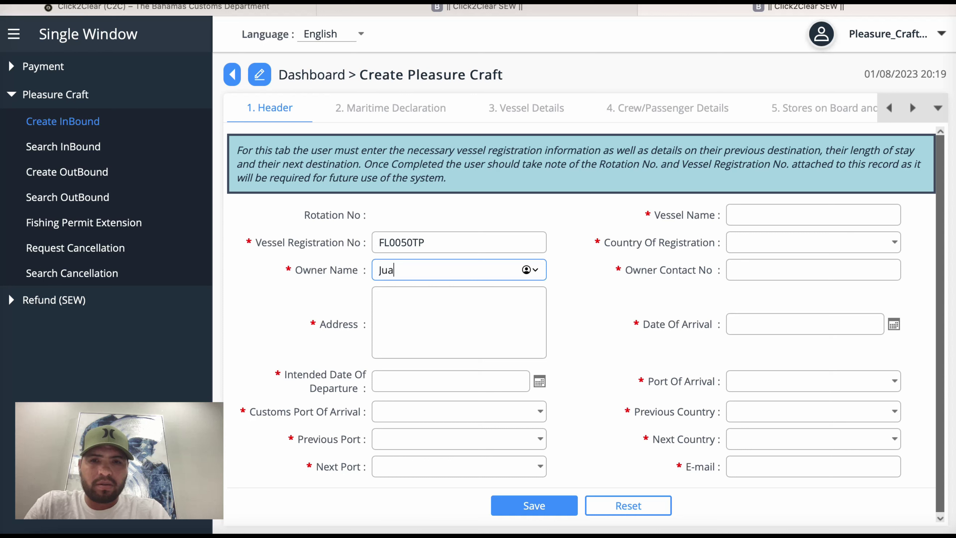
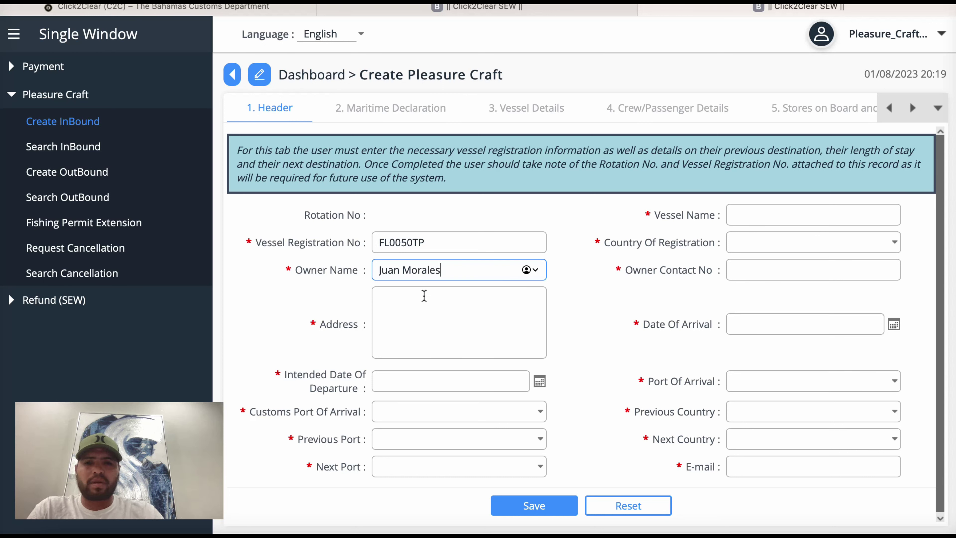
left_click(398, 299)
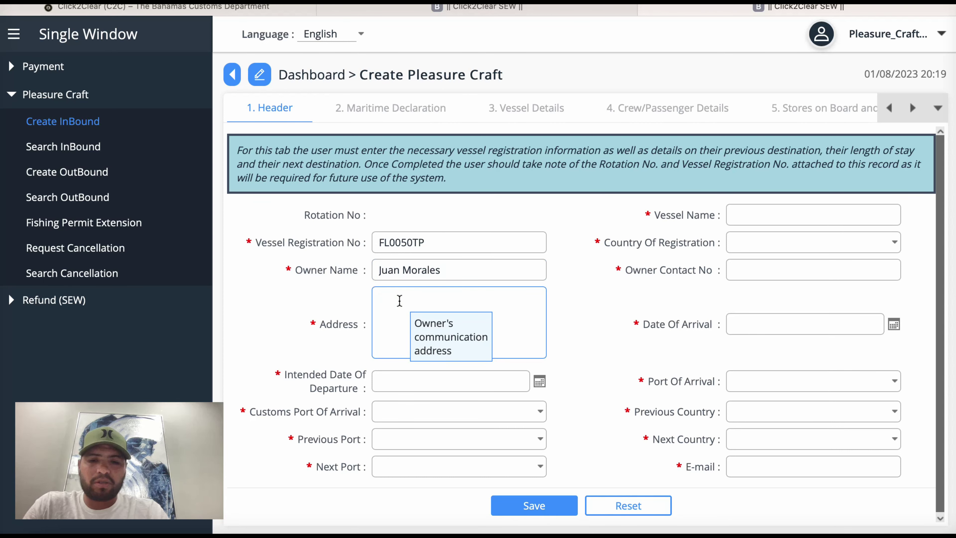
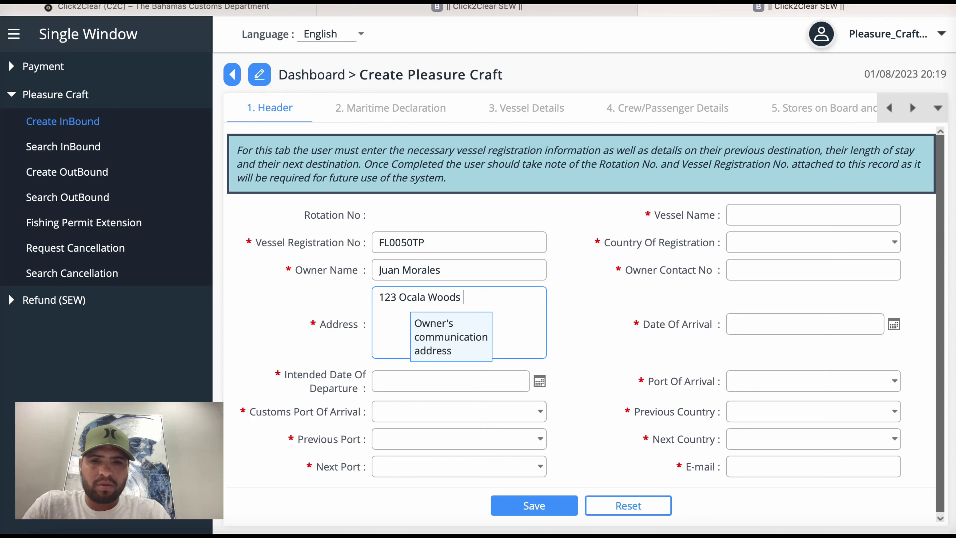
key("Return")
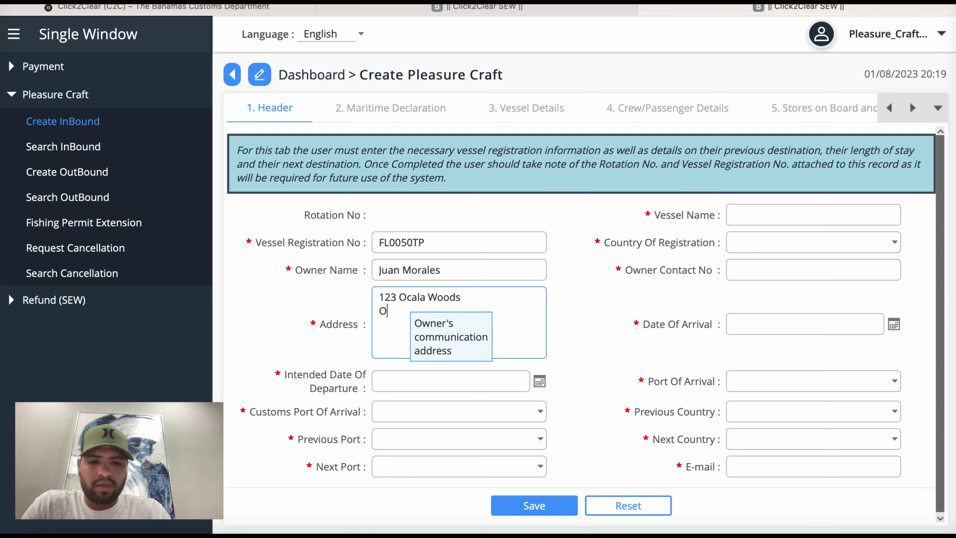
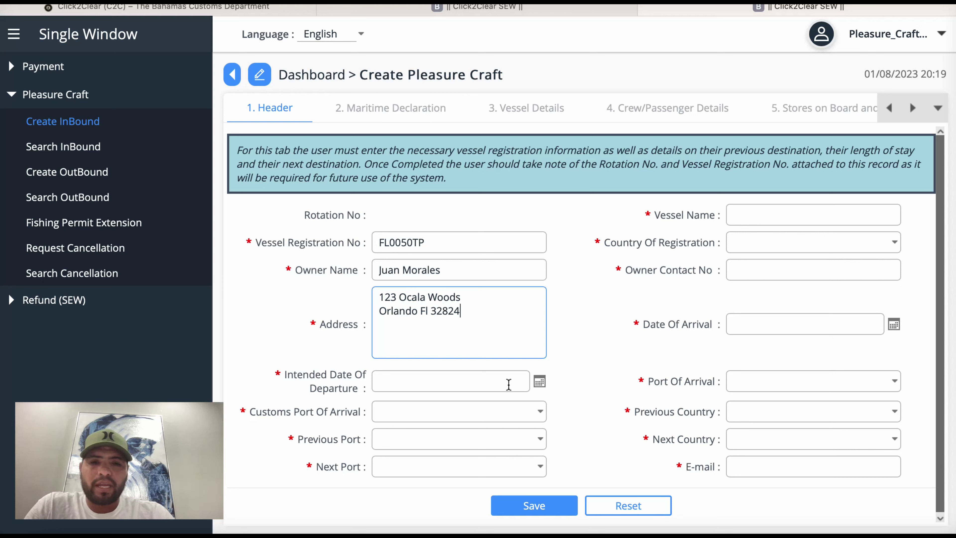
Step: Set the Intended Date Of Departure to 4 August 2023 at 07:30
left_click(539, 381)
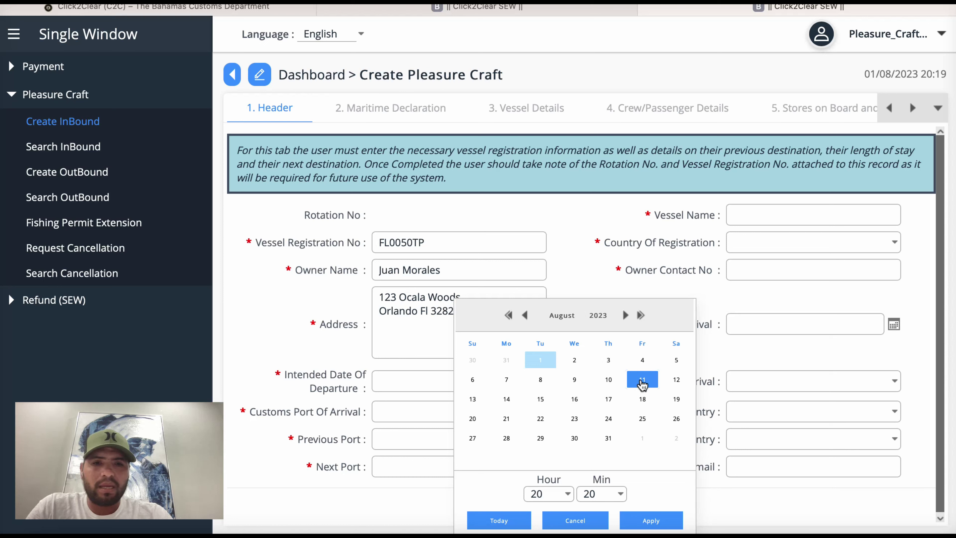
left_click(642, 362)
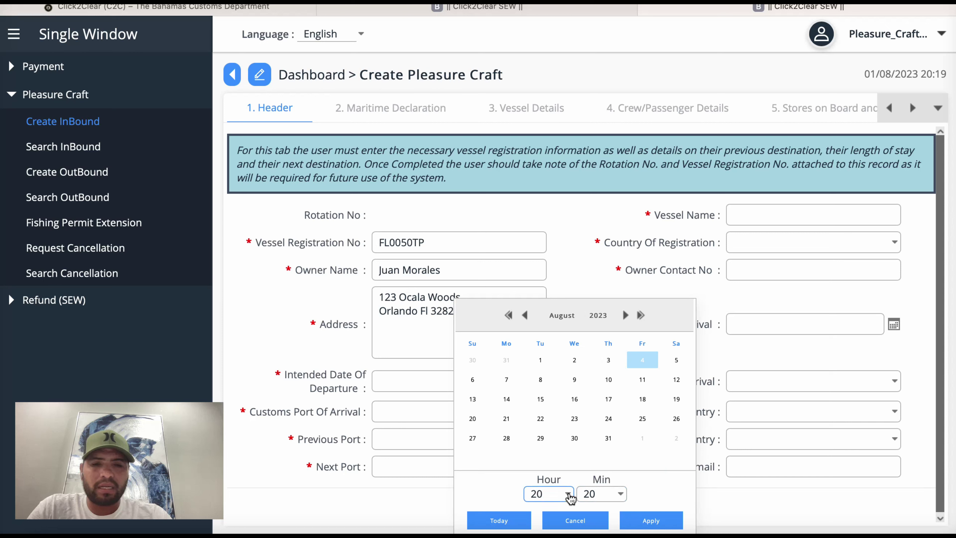
left_click(569, 495)
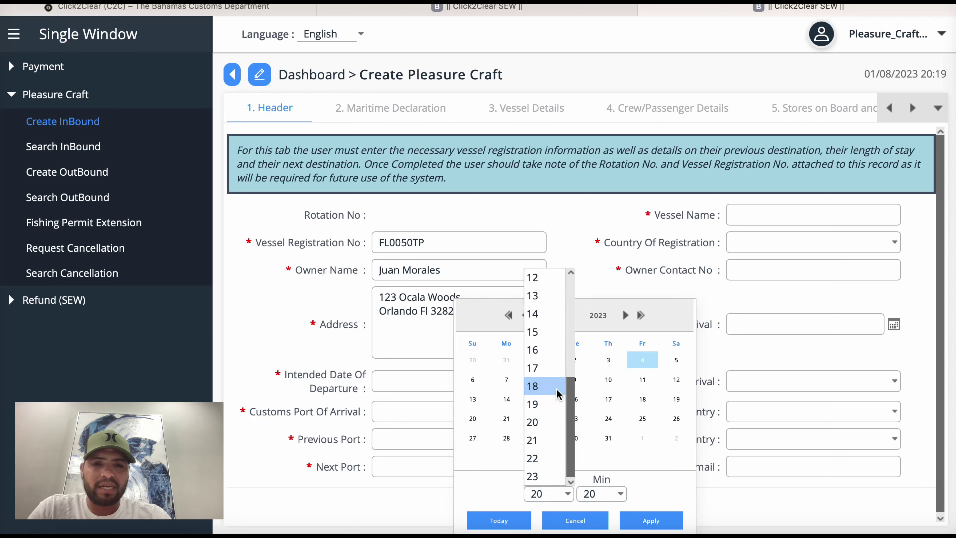
scroll(554, 331, "up", 5)
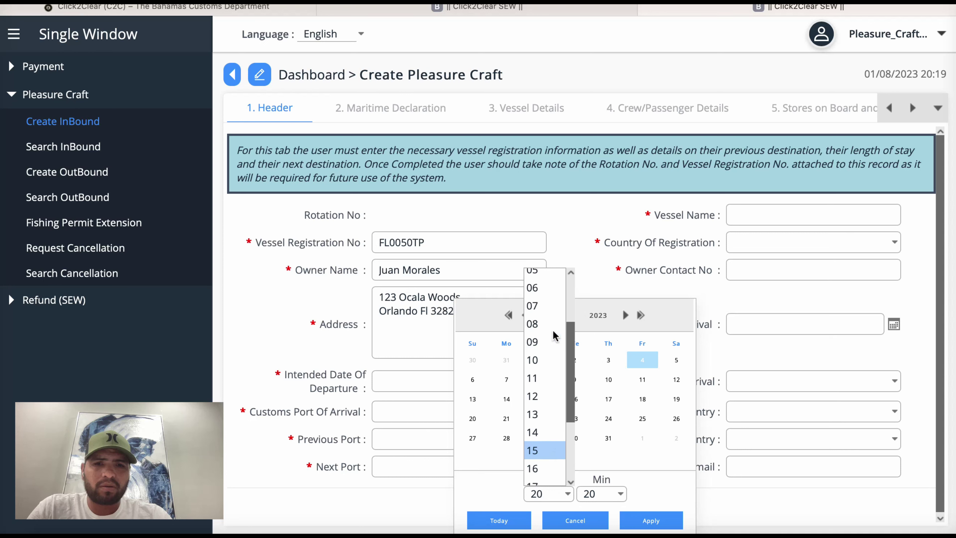
left_click(544, 388)
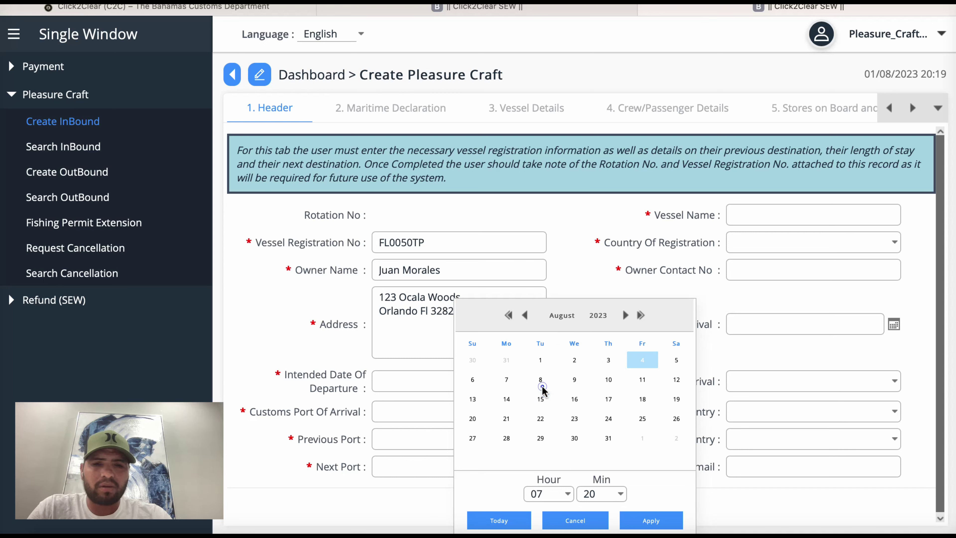
left_click(619, 494)
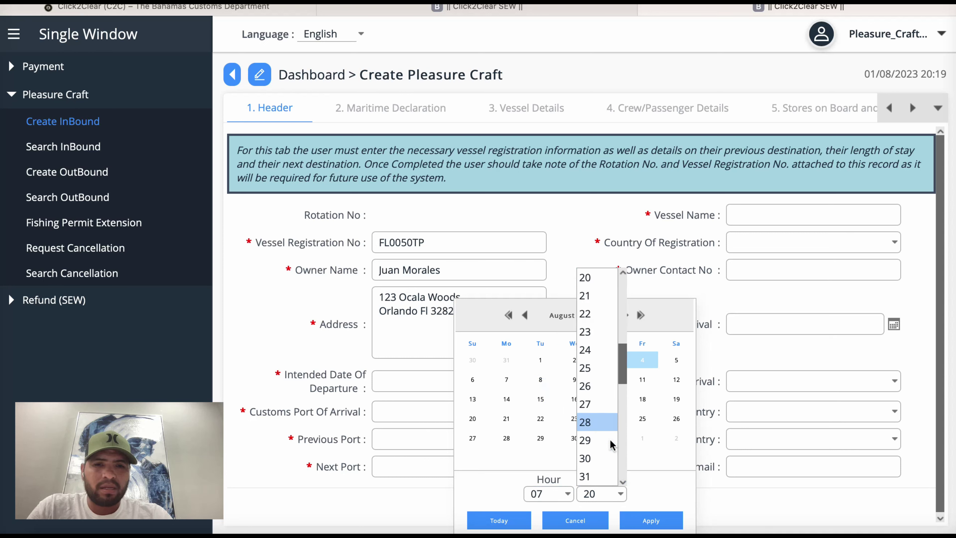
left_click(599, 456)
left_click(646, 519)
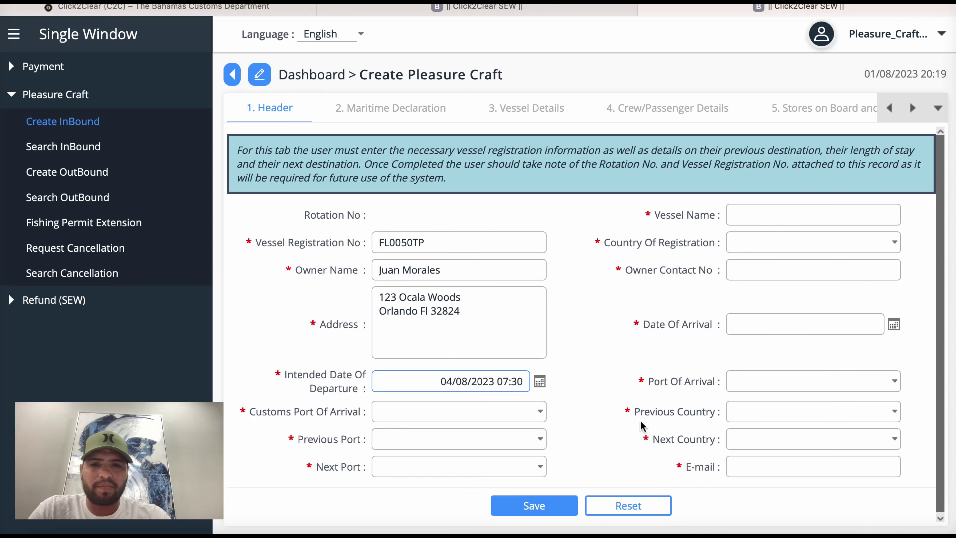
Step: Choose BIMRWM – Resorts World Marina, Bimini as the Customs Port Of Arrival
mouse_move(501, 406)
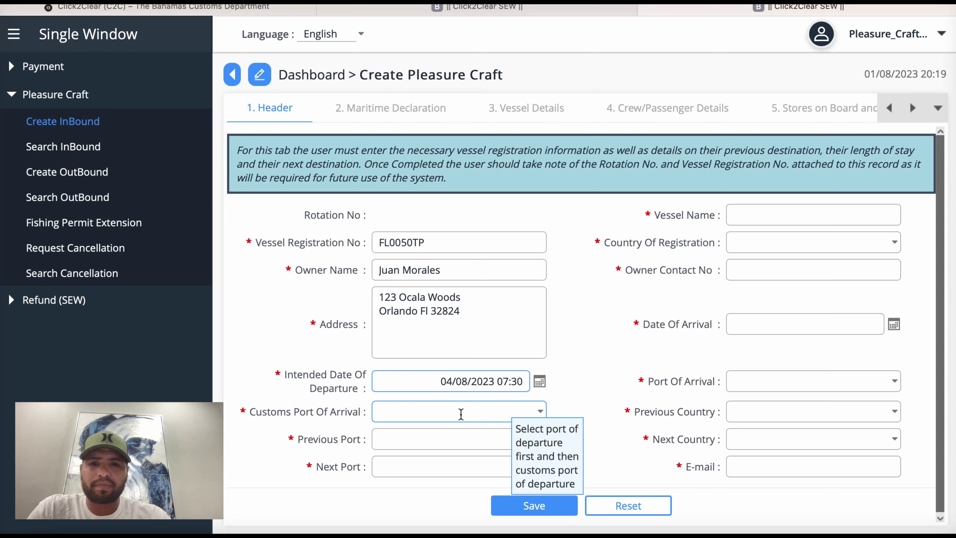
left_click(541, 413)
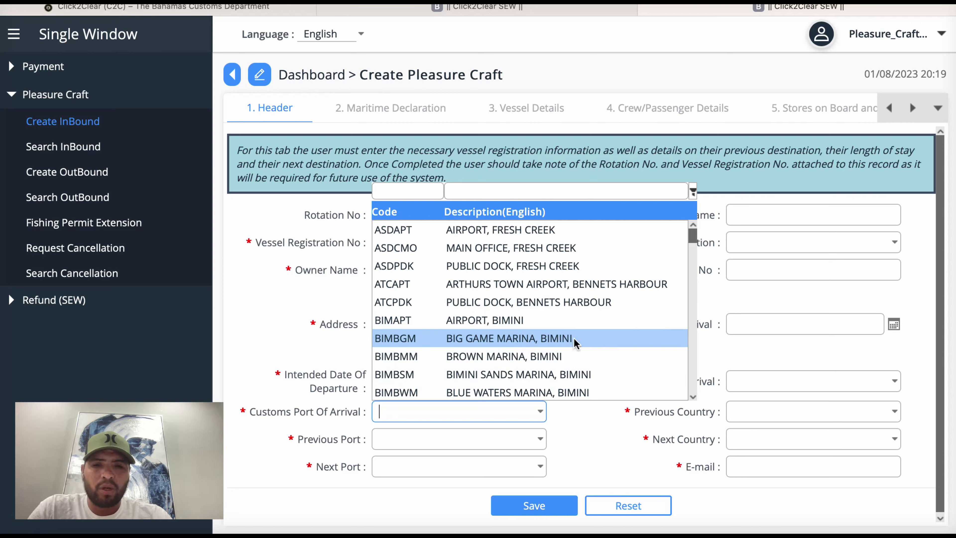
scroll(573, 337, "down", 5)
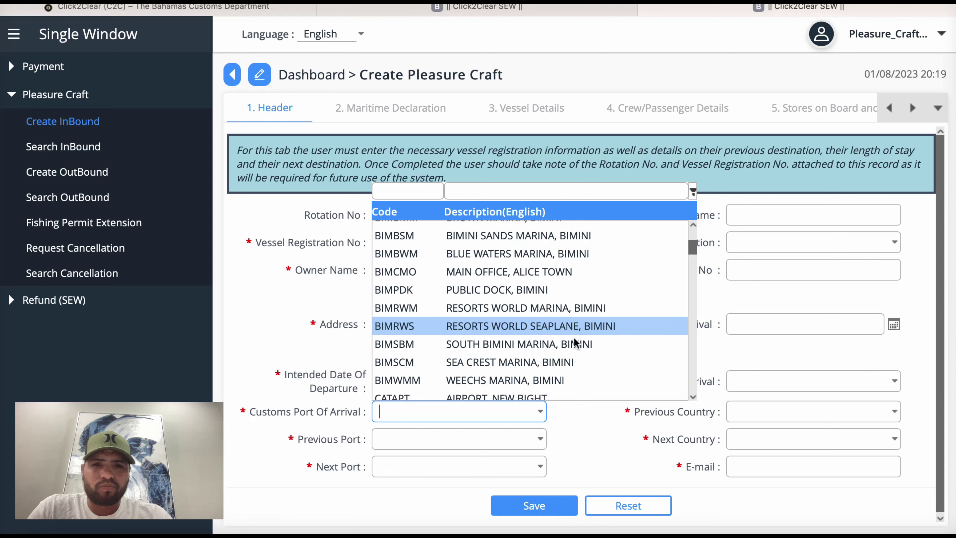
scroll(573, 338, "down", 3)
scroll(573, 337, "down", 2)
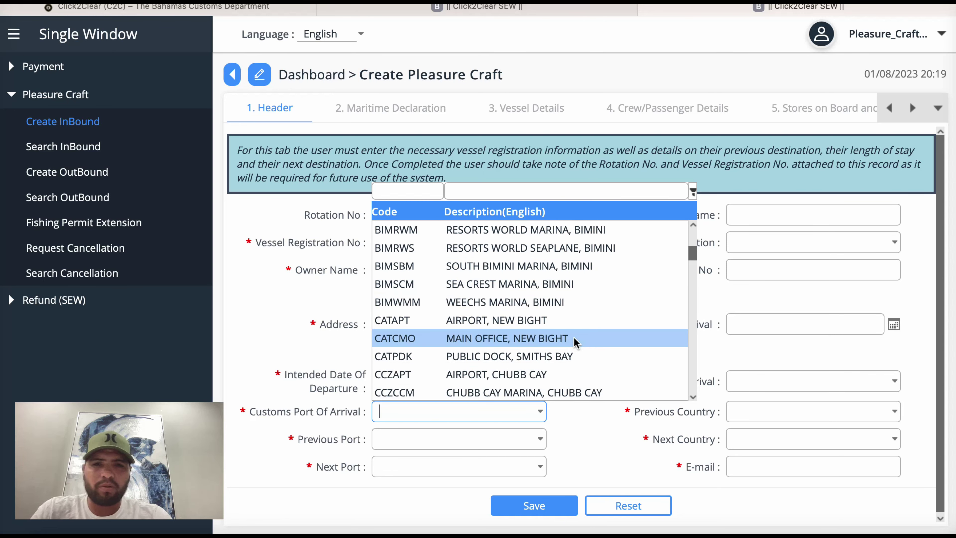
scroll(573, 337, "up", 2)
scroll(573, 337, "up", 1)
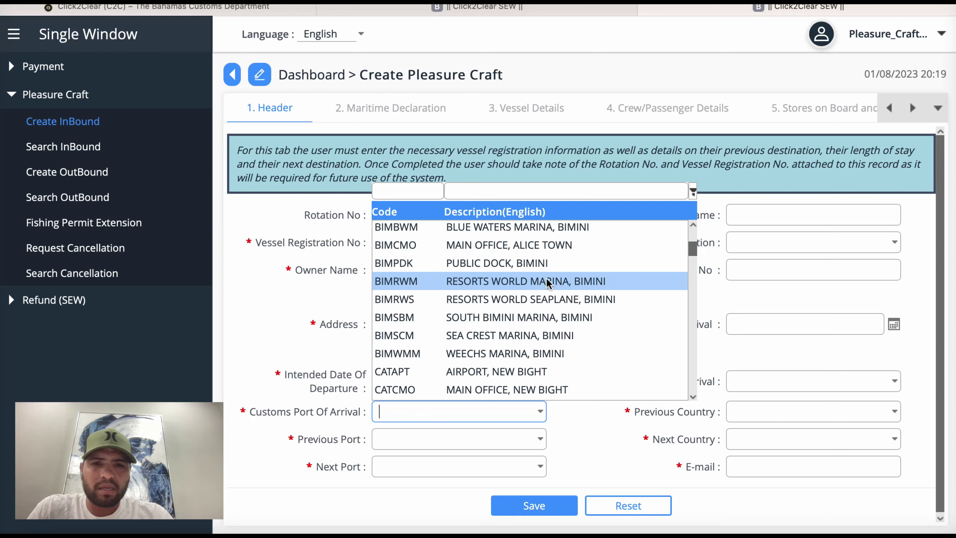
left_click(547, 282)
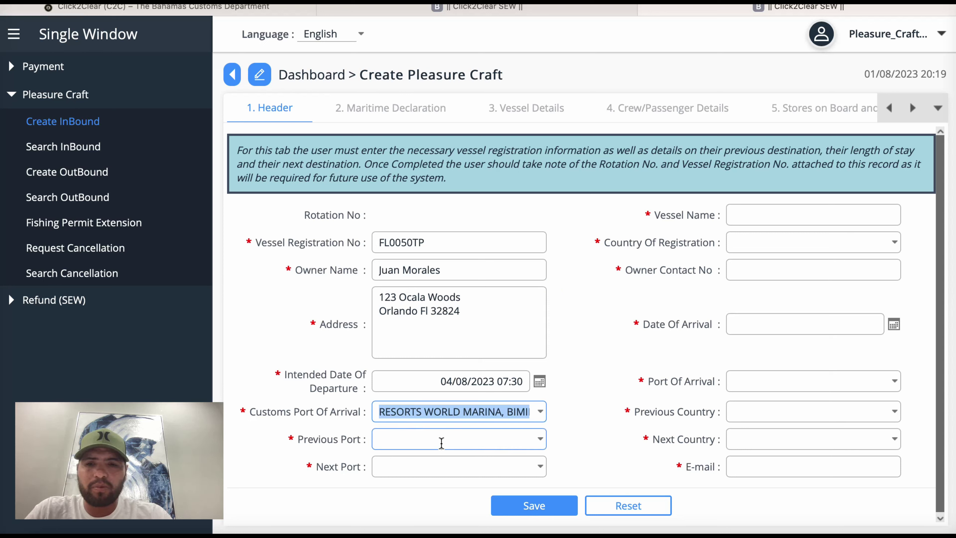
Step: Filter the Previous Port list by 'miami' and select US4MI-Miami
left_click(540, 439)
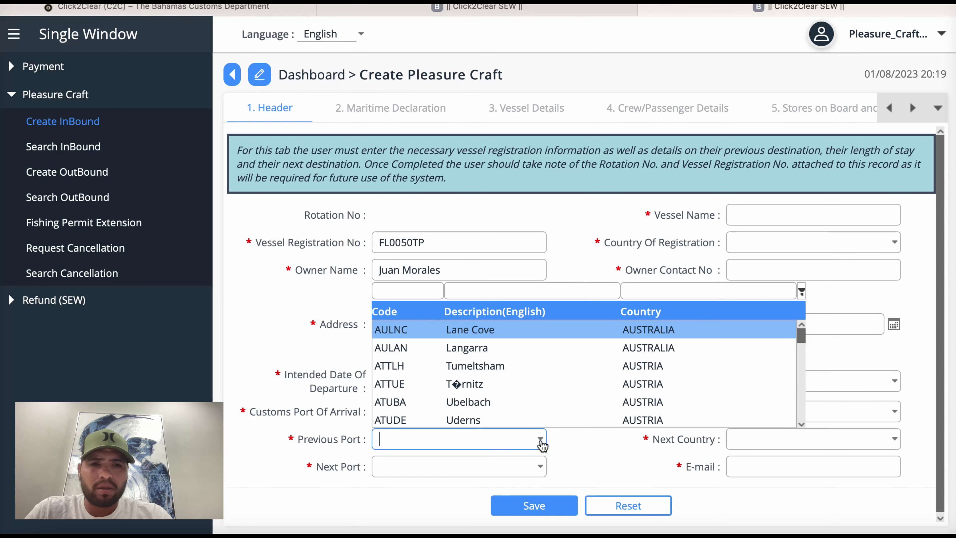
scroll(579, 420, "down", 3)
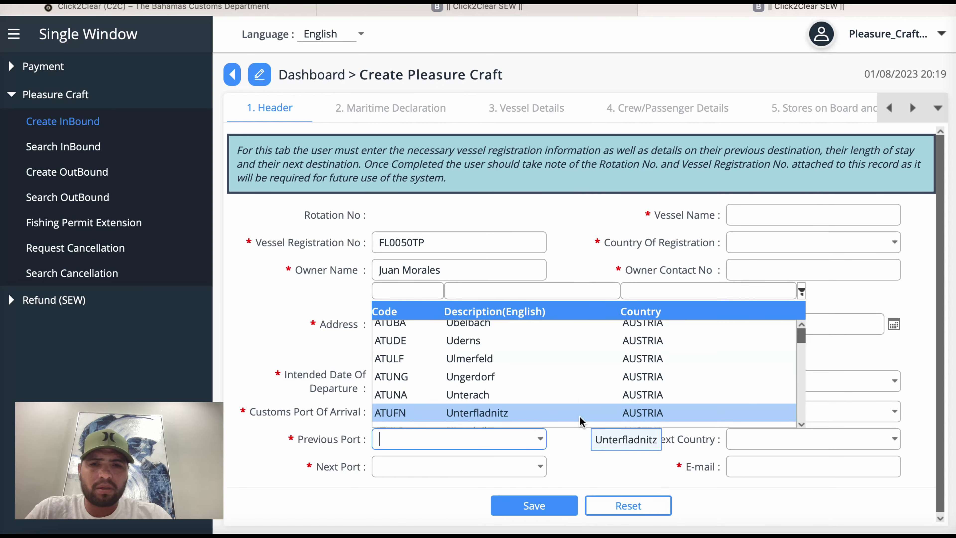
scroll(579, 420, "down", 5)
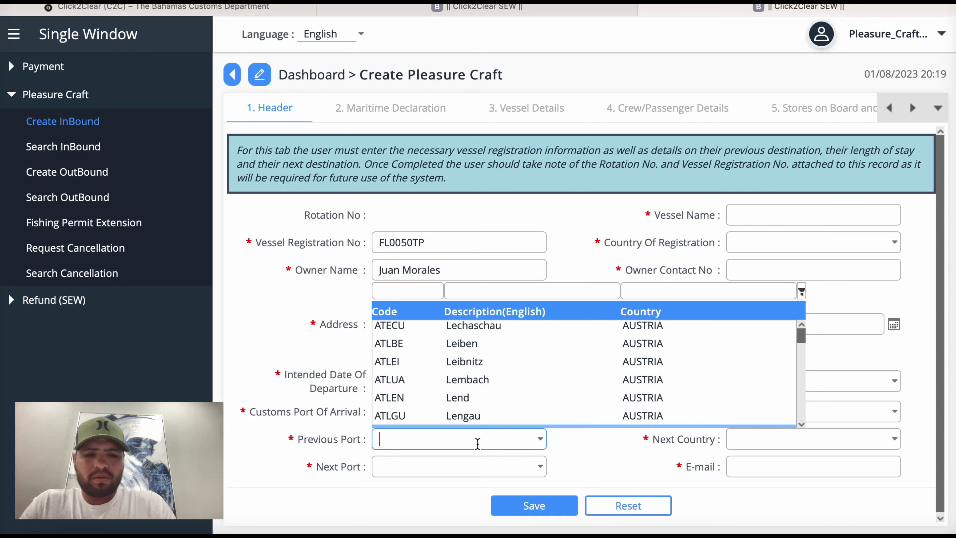
type("miami")
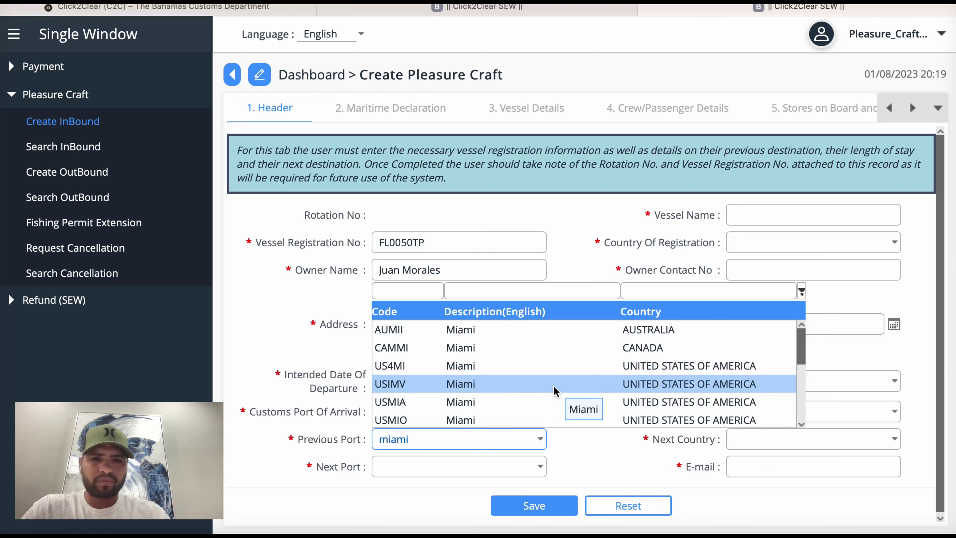
scroll(553, 388, "down", 3)
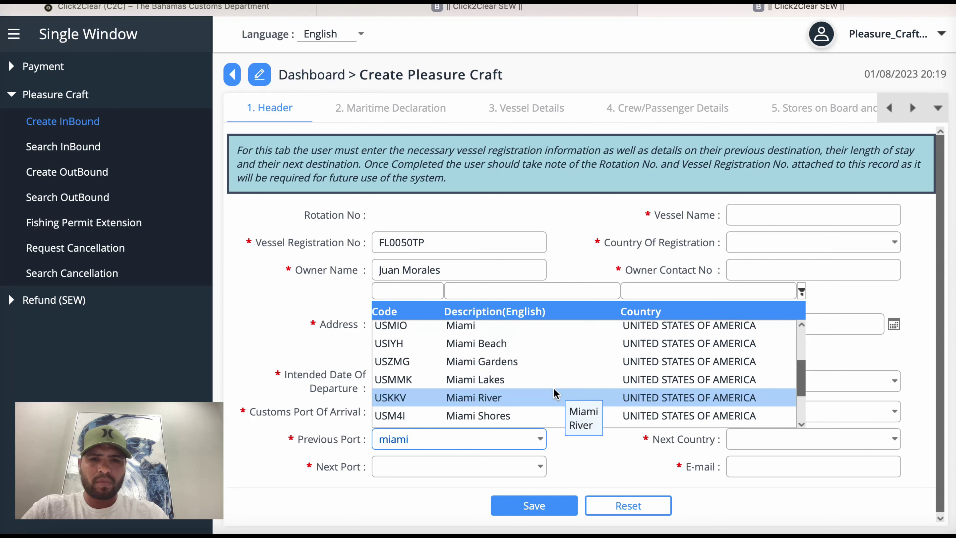
scroll(553, 387, "down", 3)
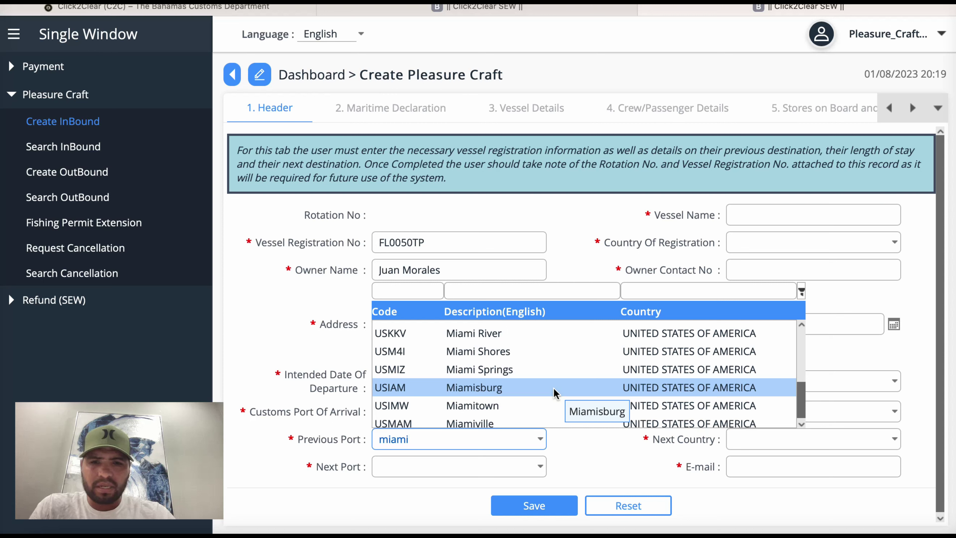
scroll(554, 388, "up", 5)
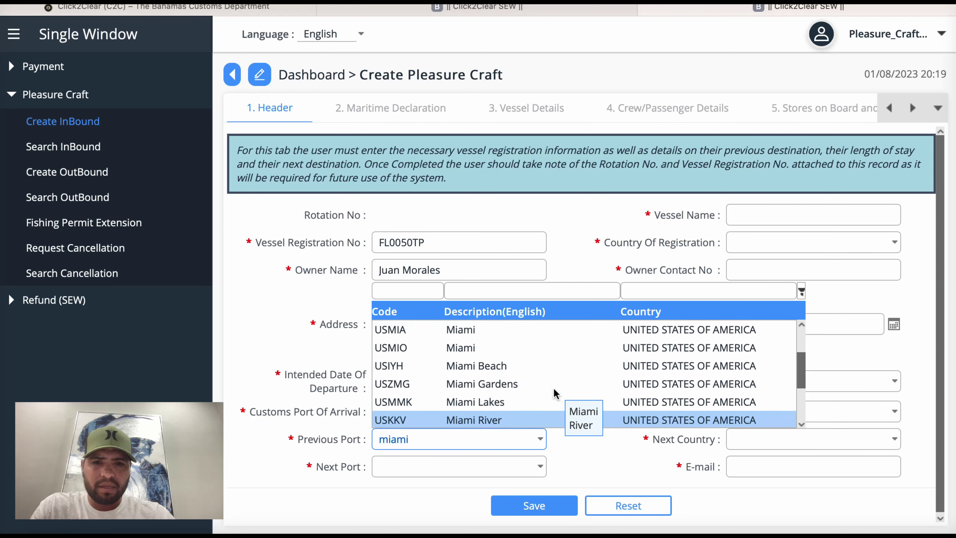
scroll(553, 388, "up", 2)
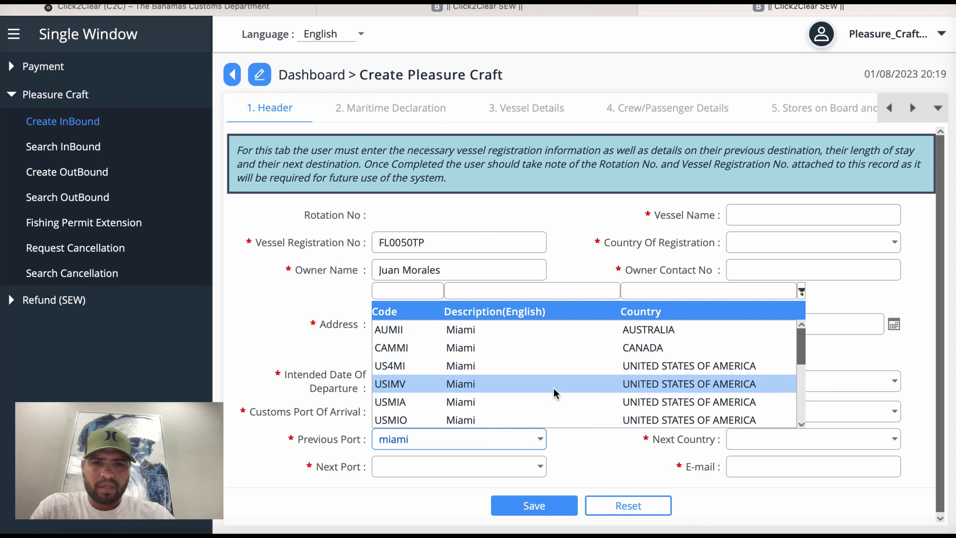
left_click(489, 367)
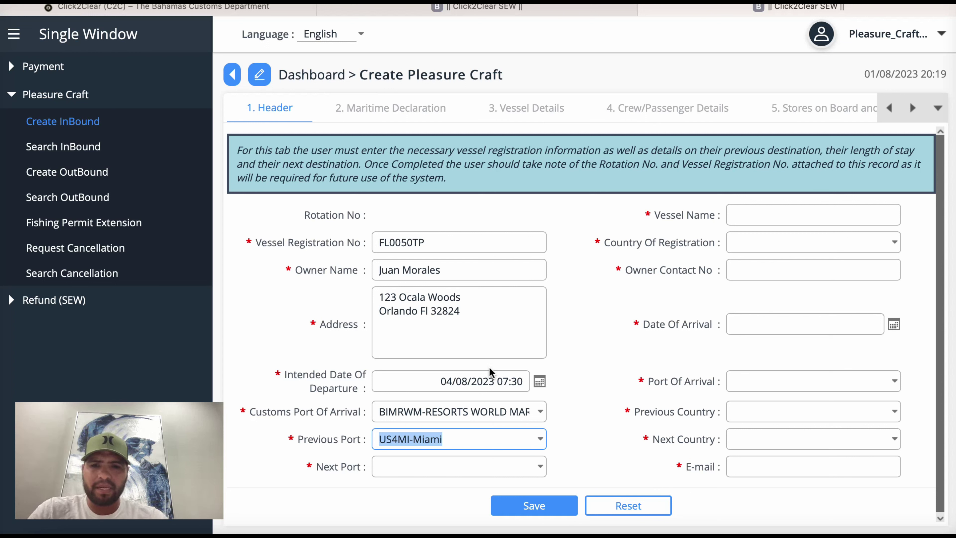
Step: Set Next Port to BSBIM-BIMINI, Bahamas, by filtering the list on 'Bimini'
left_click(537, 469)
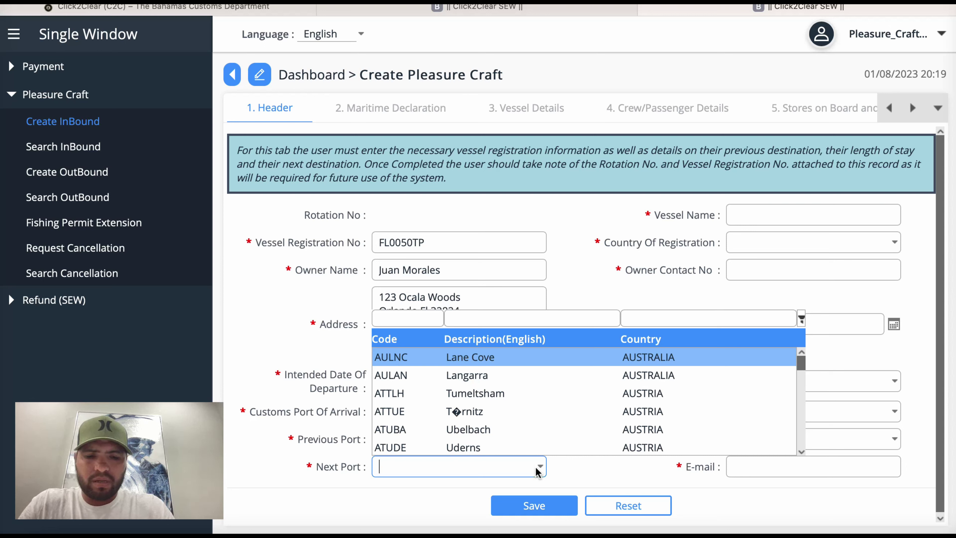
type("Bimini")
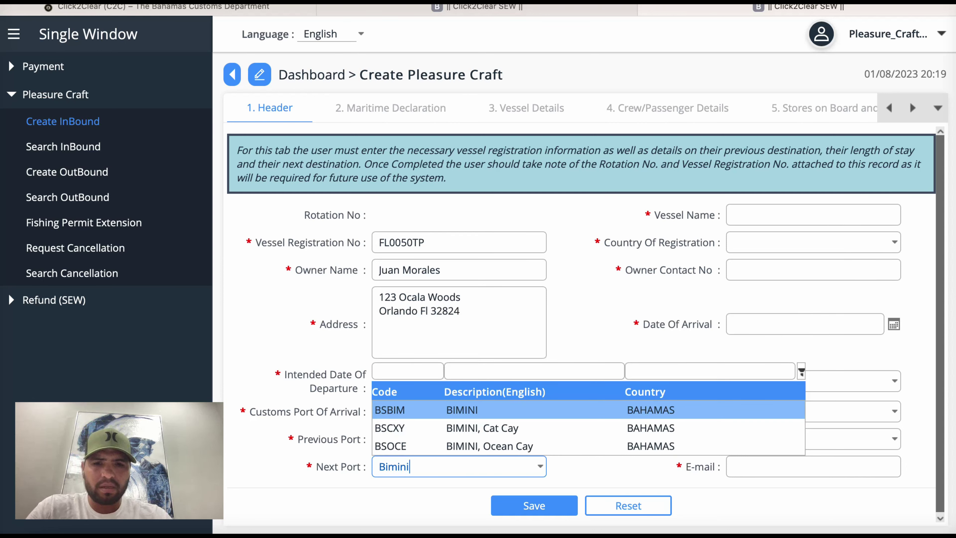
left_click(561, 411)
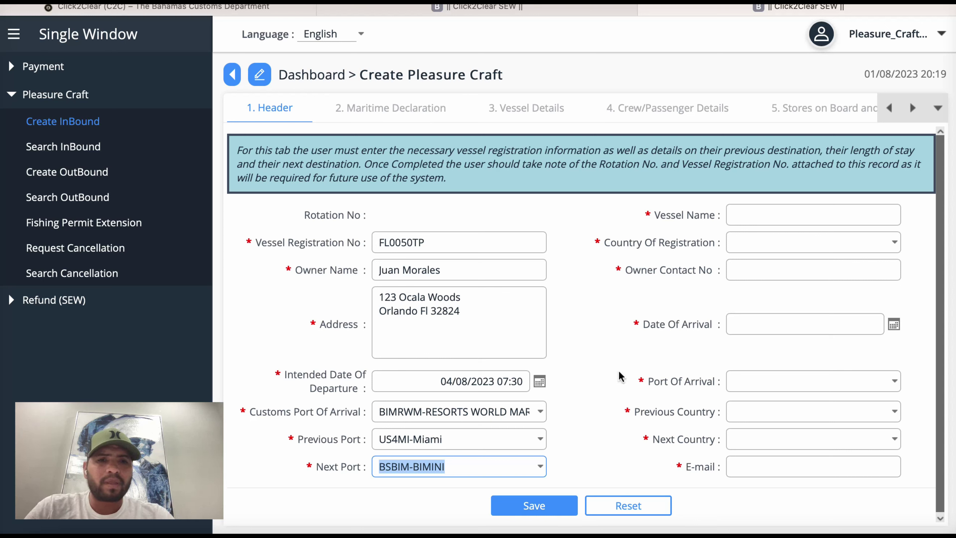
left_click(791, 215)
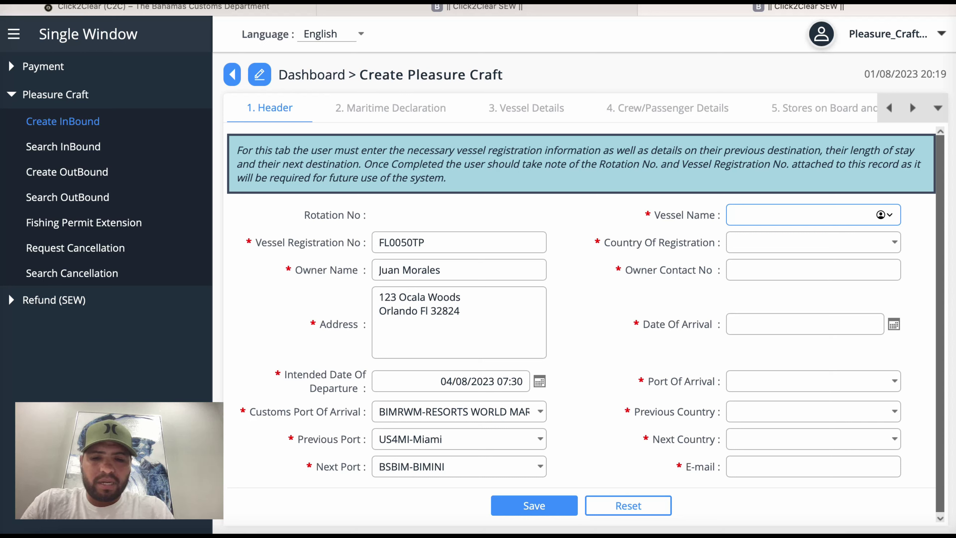
Step: Name the vessel Peligroso and set Country Of Registration to United States of America
type("Peligroso")
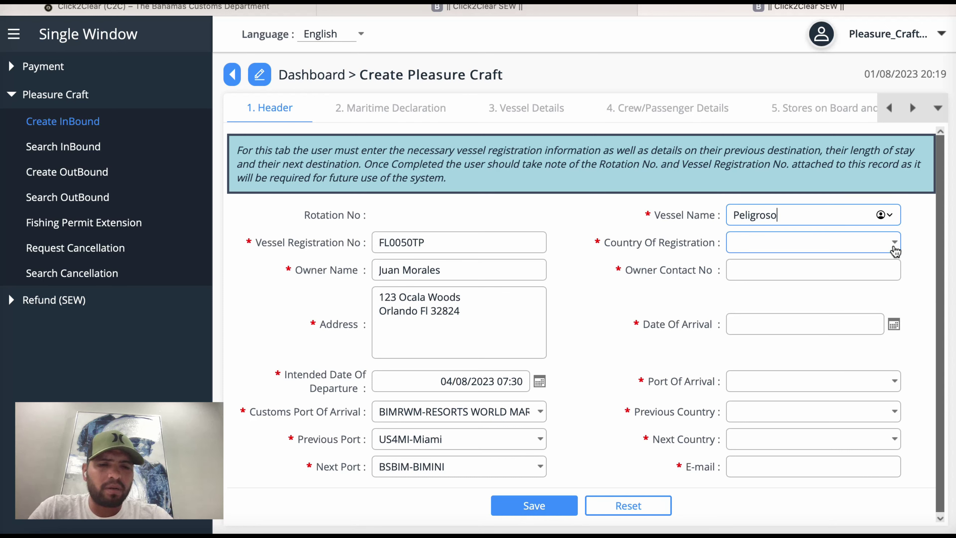
left_click(894, 243)
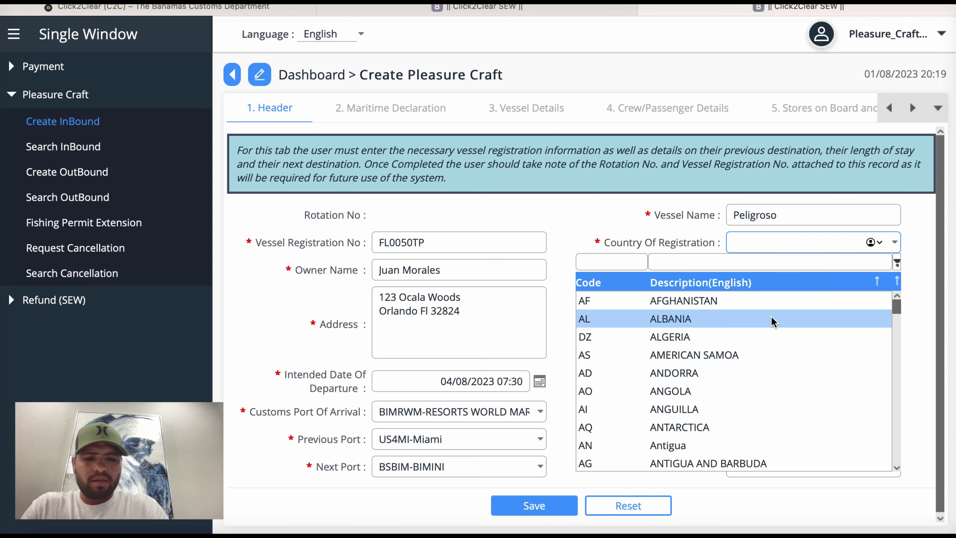
type("United")
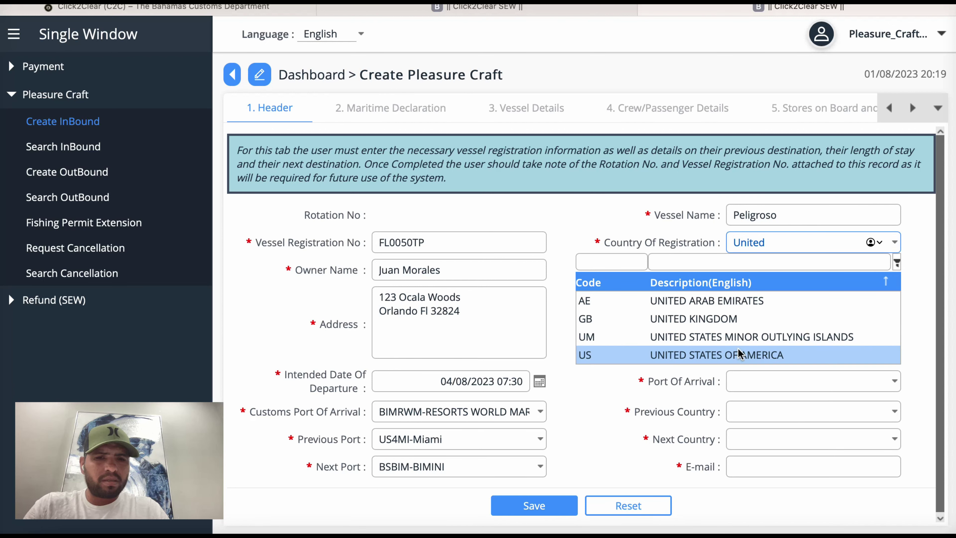
left_click(734, 356)
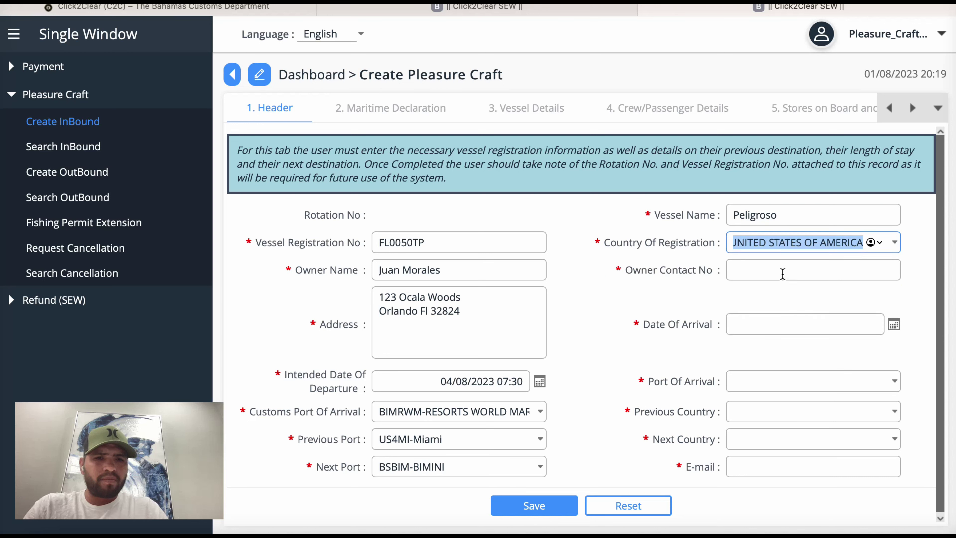
Step: Enter the owner's contact phone number
left_click(780, 272)
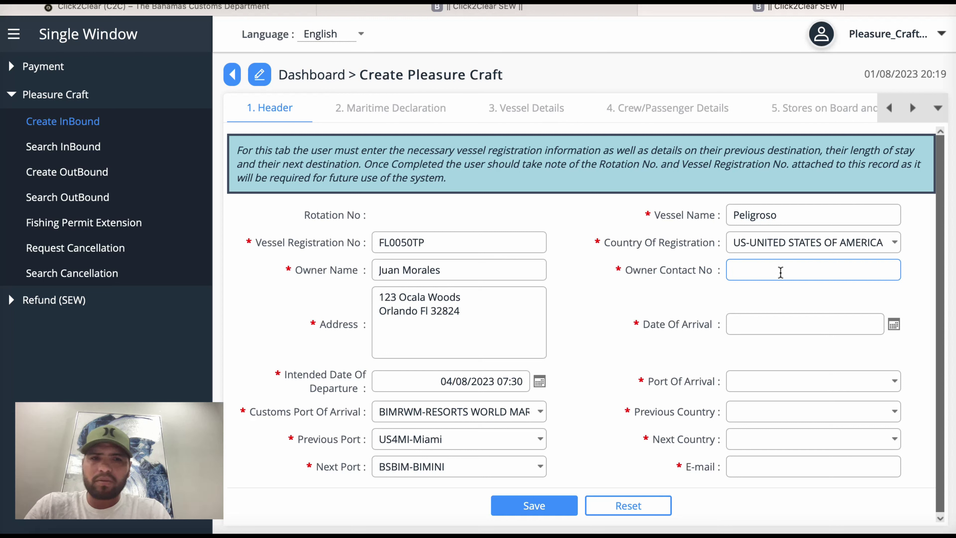
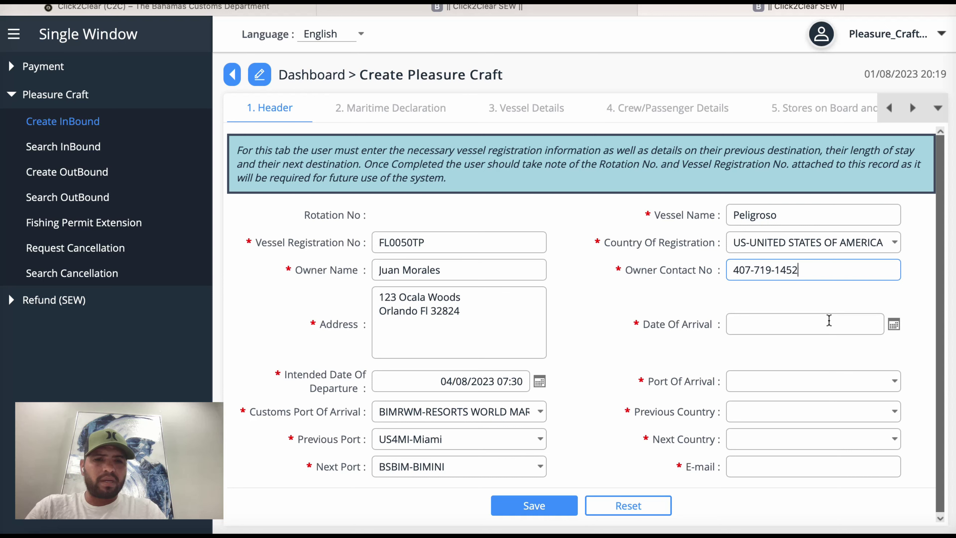
Step: Set Date Of Arrival to 4 August 2023, hour 09, minute 40
left_click(893, 325)
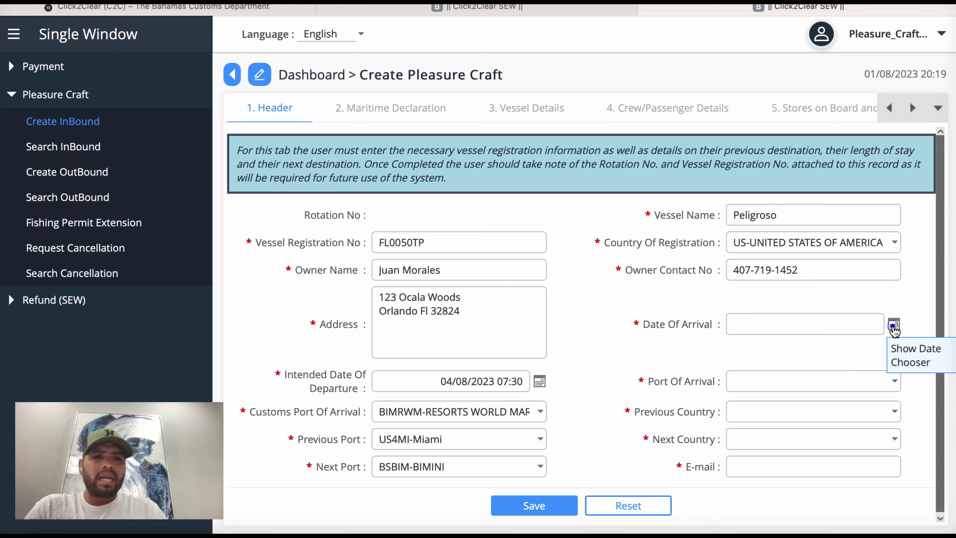
left_click(893, 326)
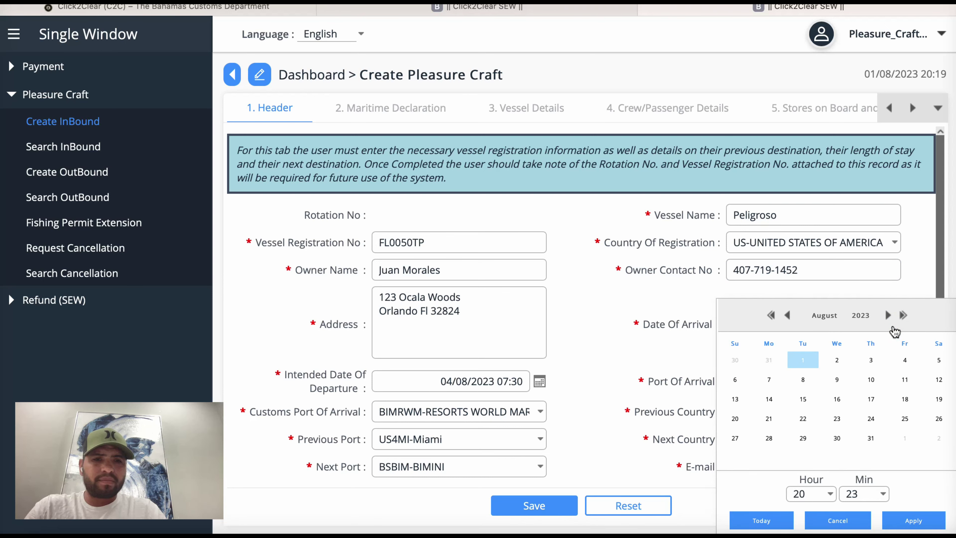
left_click(905, 361)
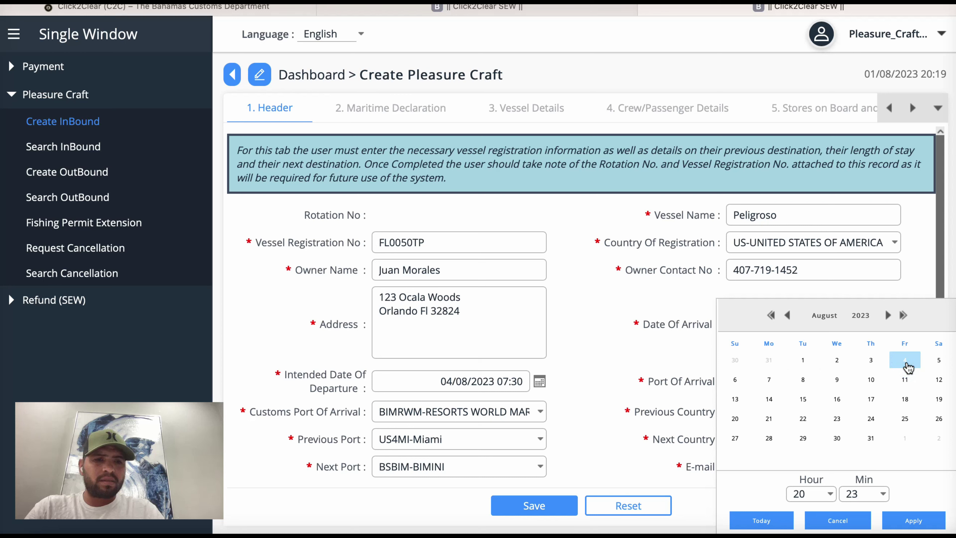
left_click(828, 494)
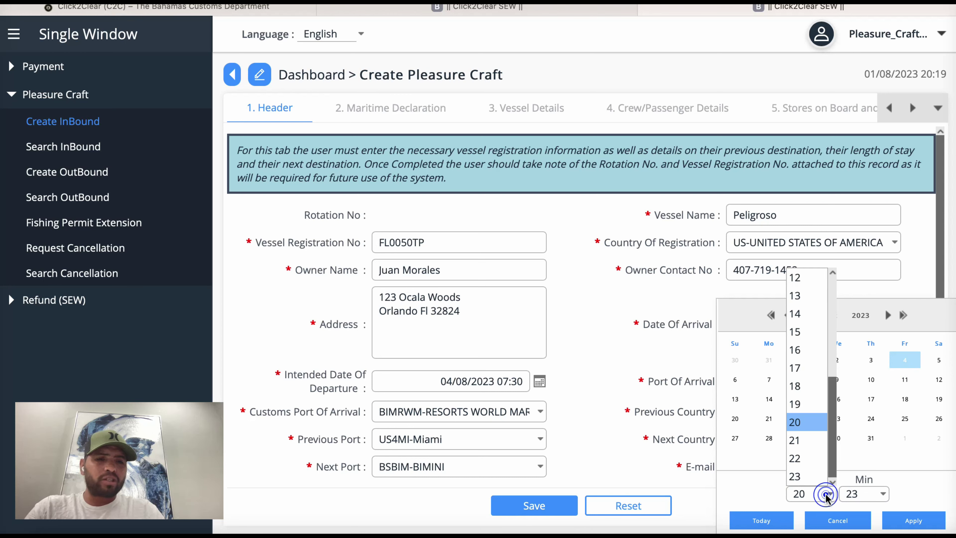
scroll(798, 367, "up", 5)
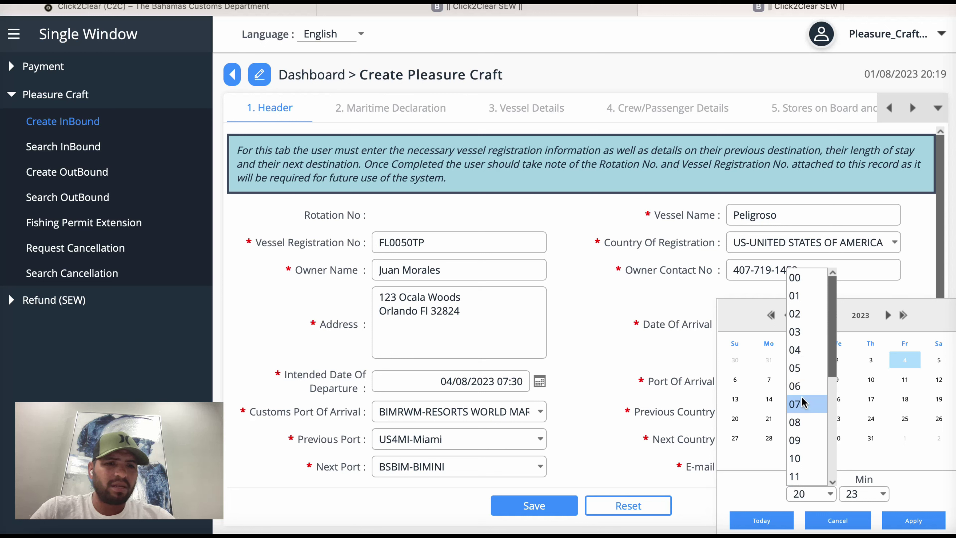
left_click(800, 439)
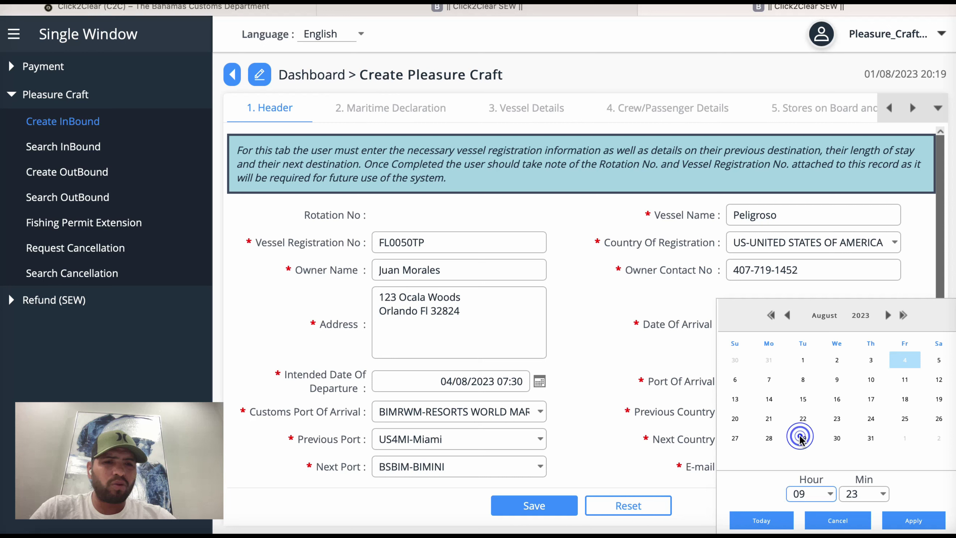
left_click(882, 493)
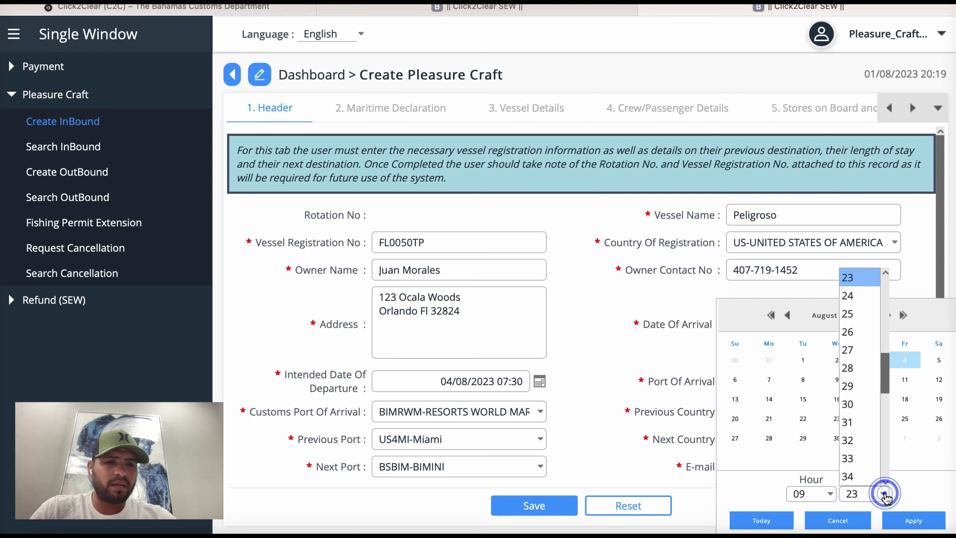
scroll(858, 467, "down", 5)
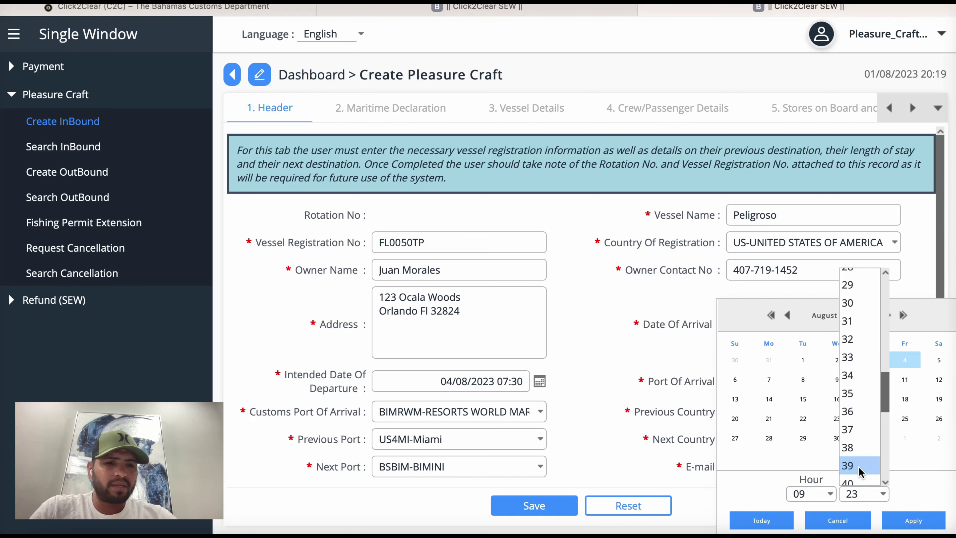
left_click(851, 425)
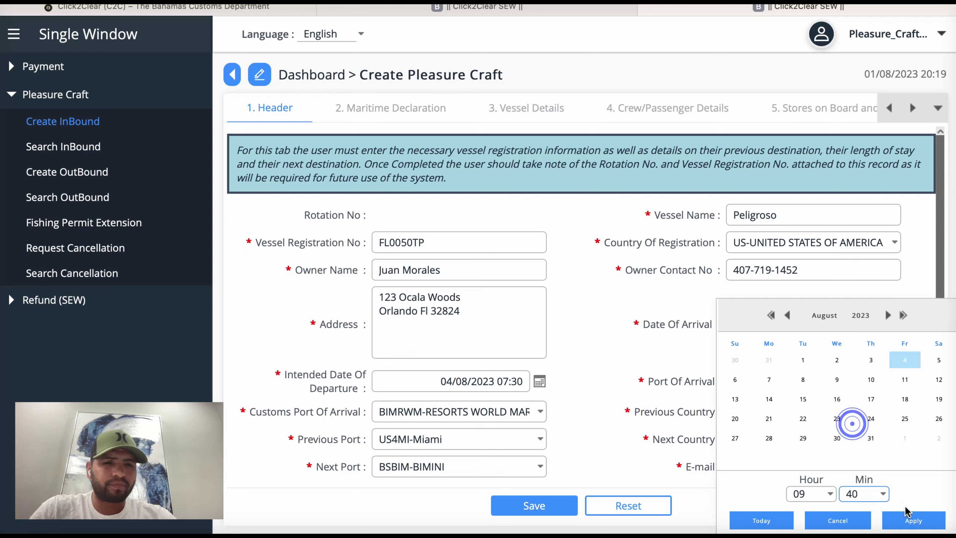
left_click(916, 522)
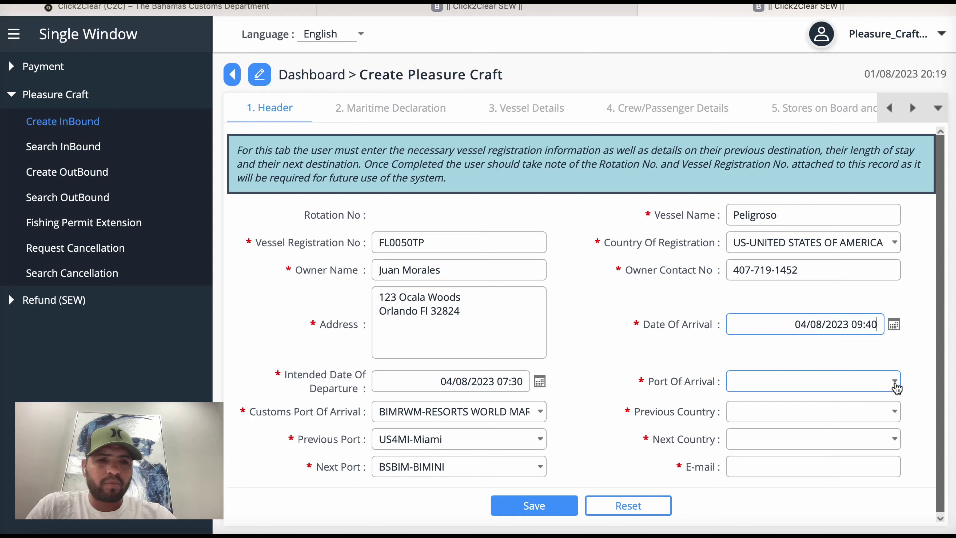
Step: Set Port Of Arrival to BSBIM-BIMINI by filtering on 'Bimini'
left_click(894, 382)
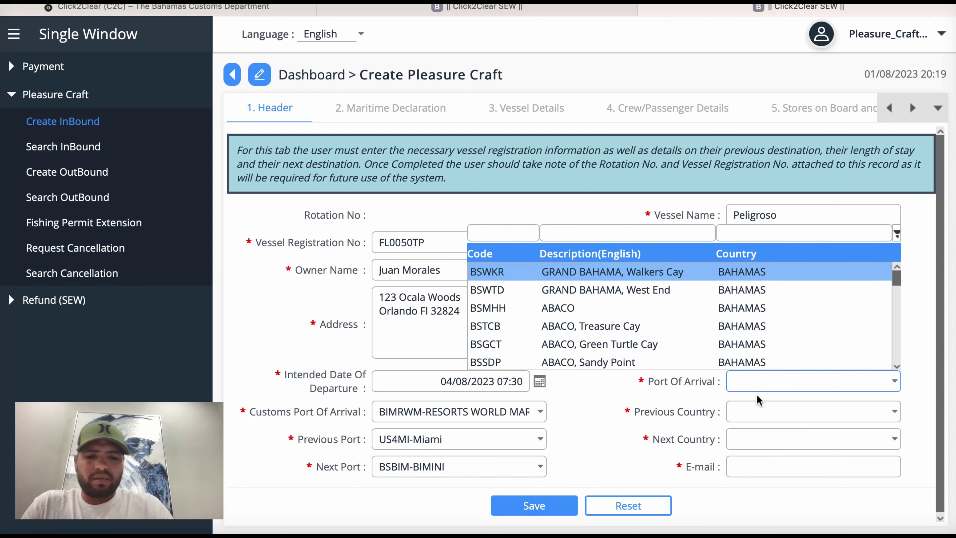
left_click(733, 381)
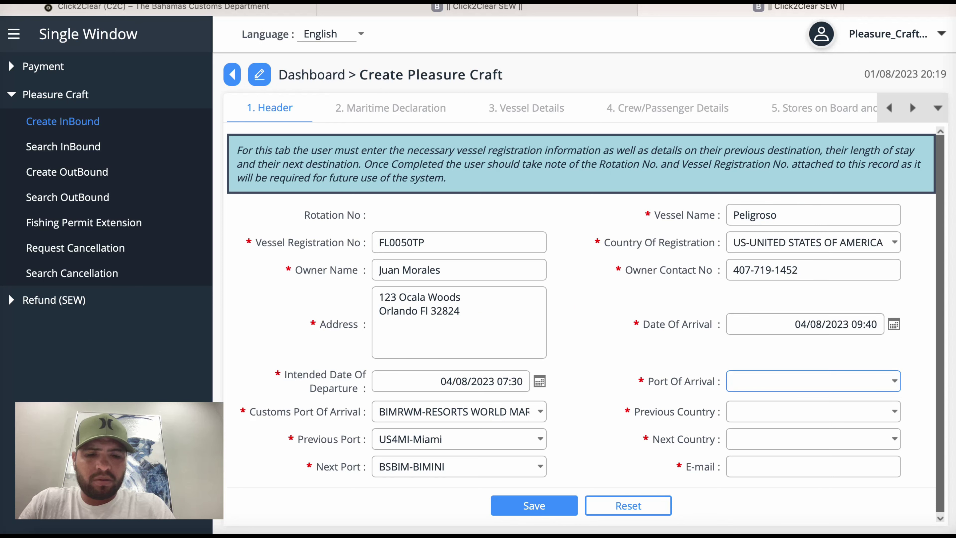
type("Bimini")
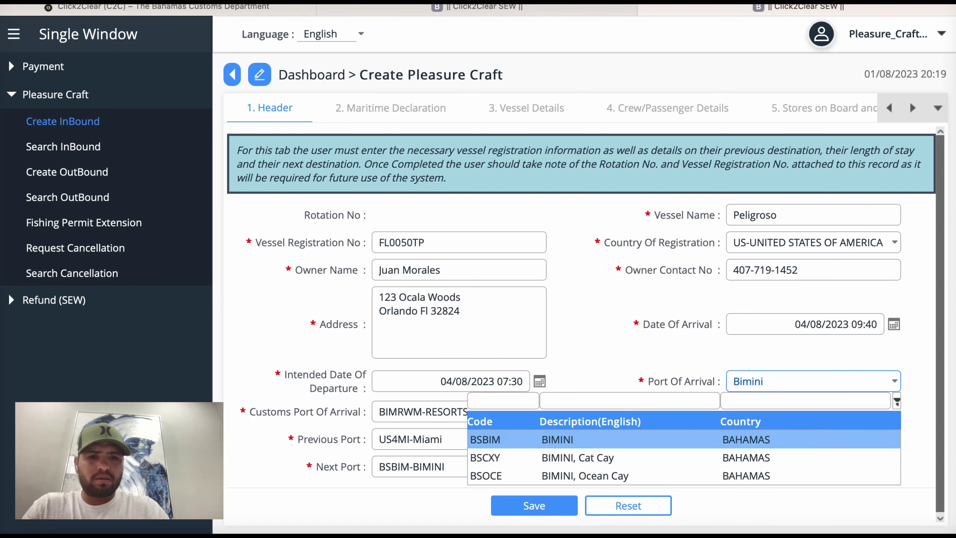
left_click(710, 425)
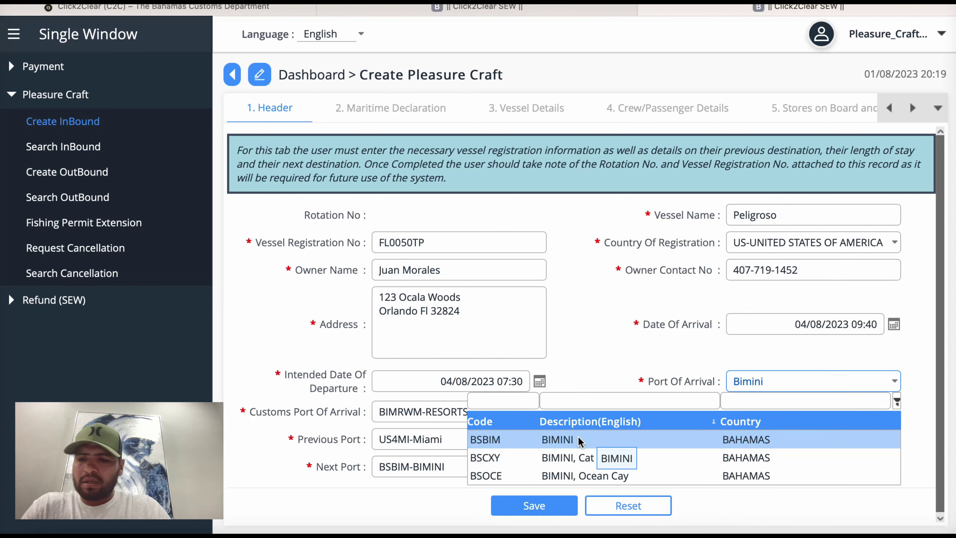
left_click(578, 439)
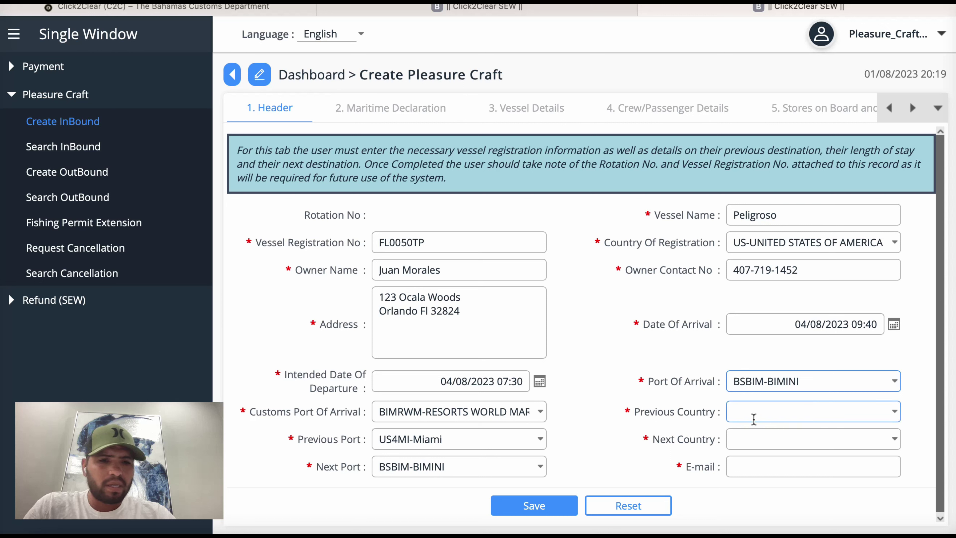
Step: Set Previous Country to United States of America and Next Country to BS-BAHAMAS
left_click(894, 414)
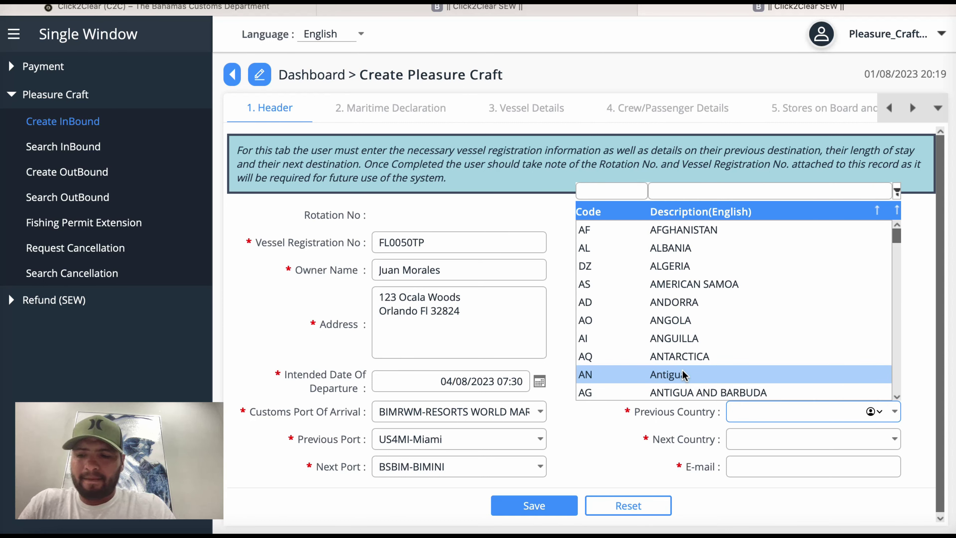
type("United")
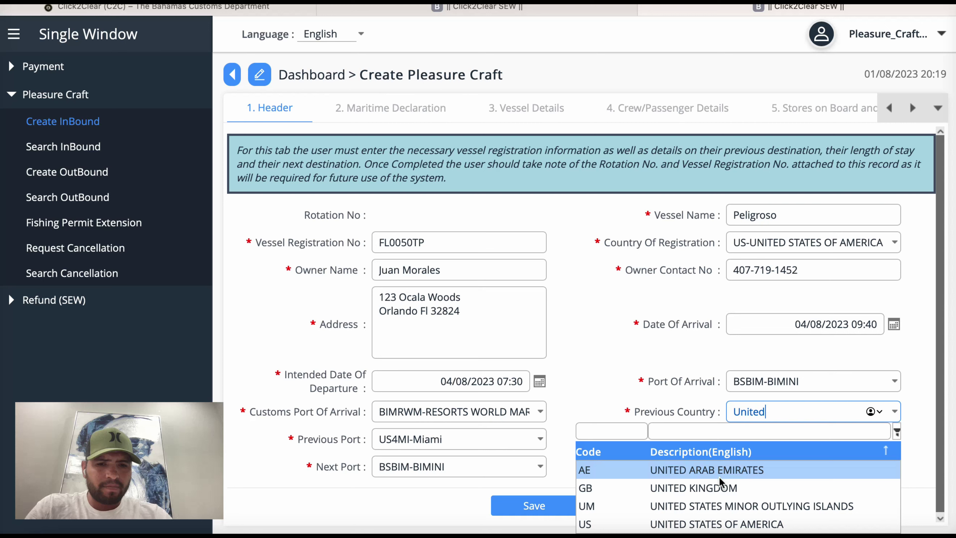
left_click(693, 523)
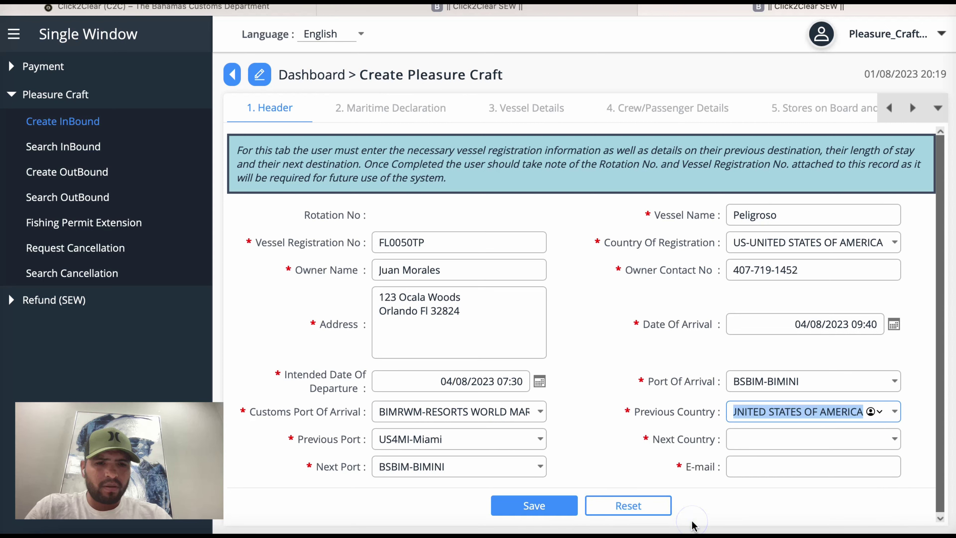
left_click(894, 439)
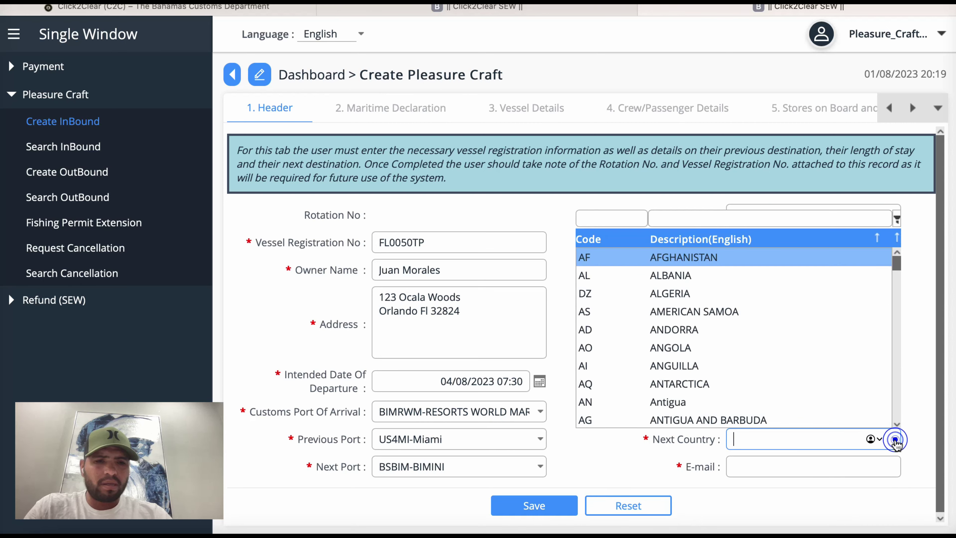
type("Bahama")
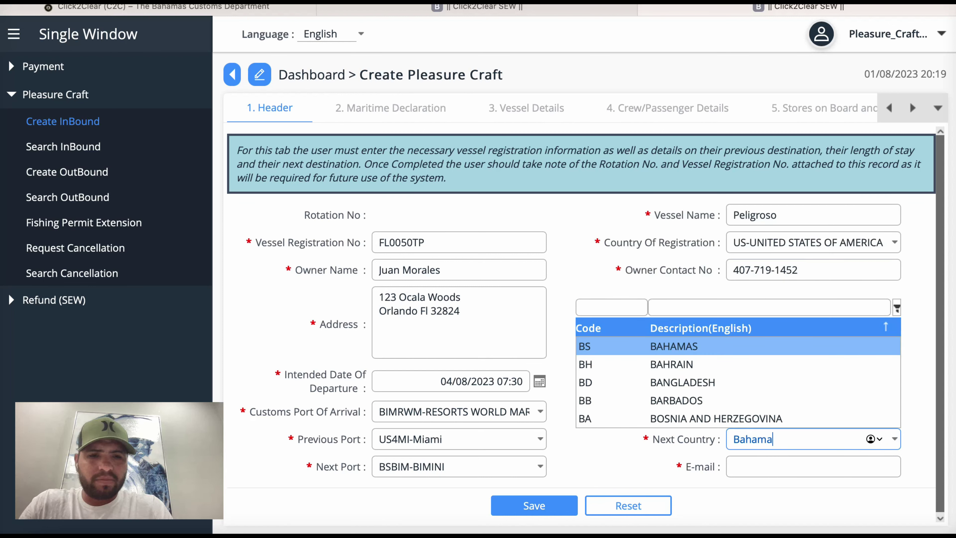
type("s")
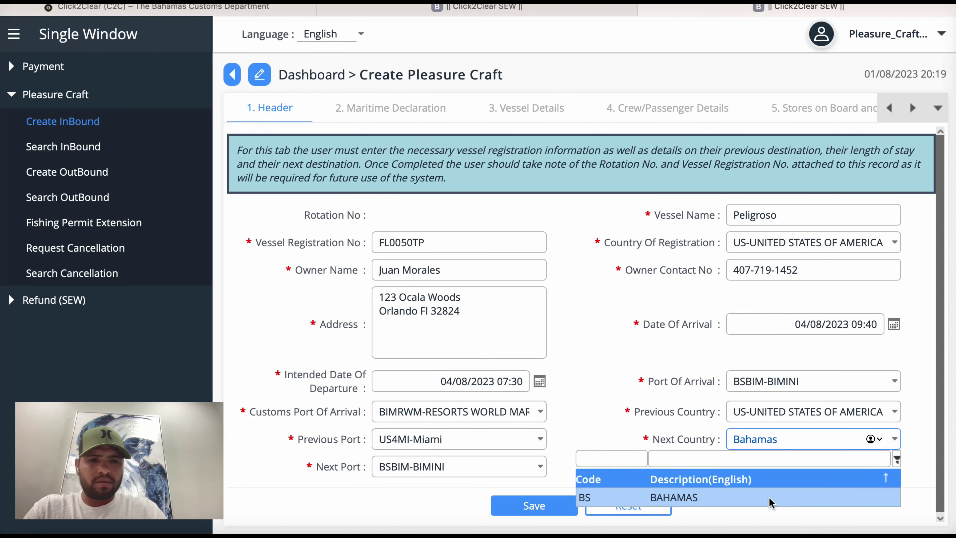
left_click(769, 501)
left_click(774, 467)
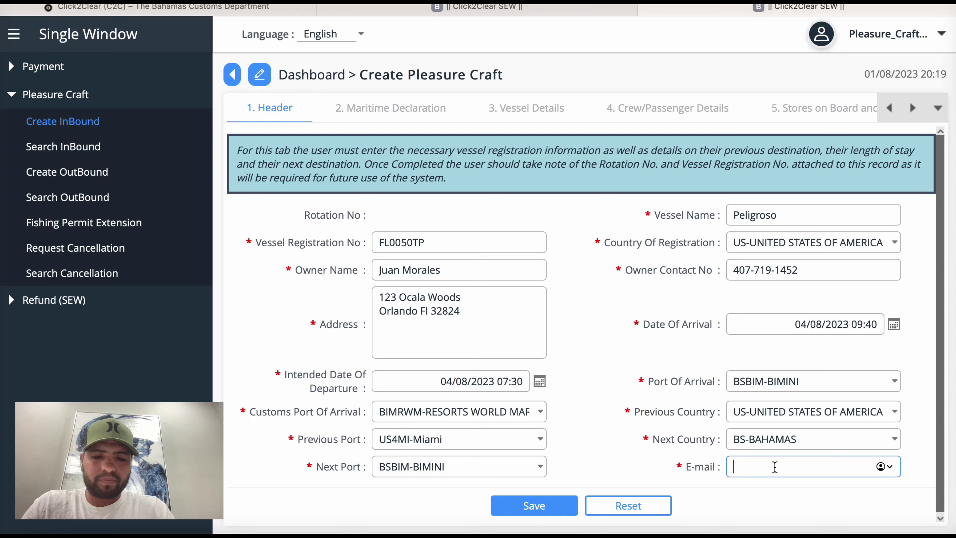
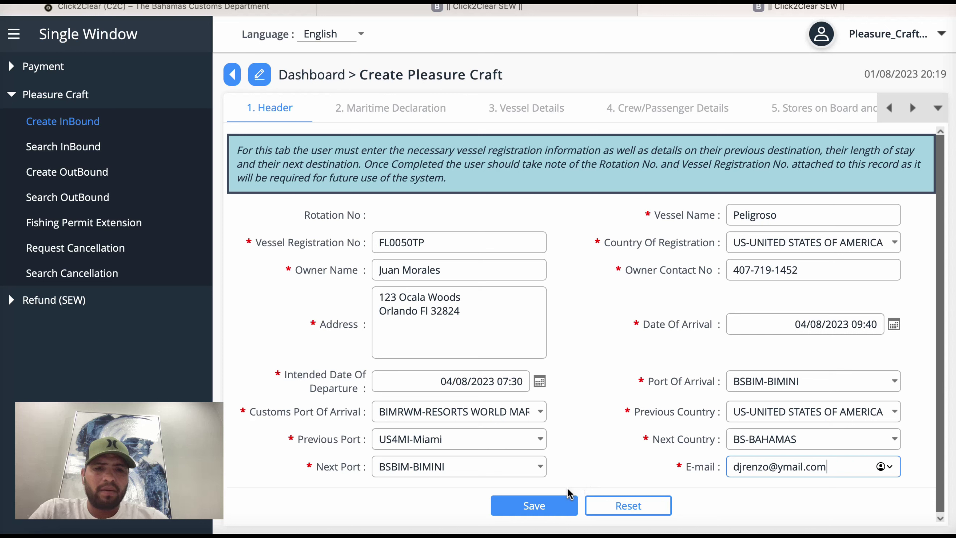
Step: Enter the owner's e-mail address in the E-mail field and save the inbound record
left_click(545, 506)
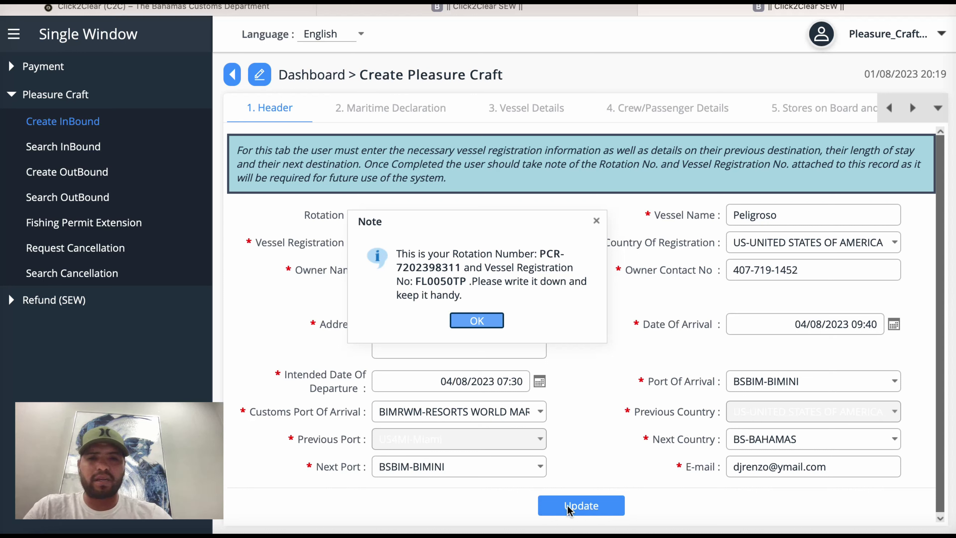
Step: Dismiss the rotation number note and bring up the Maritime Declaration health questions
left_click(477, 321)
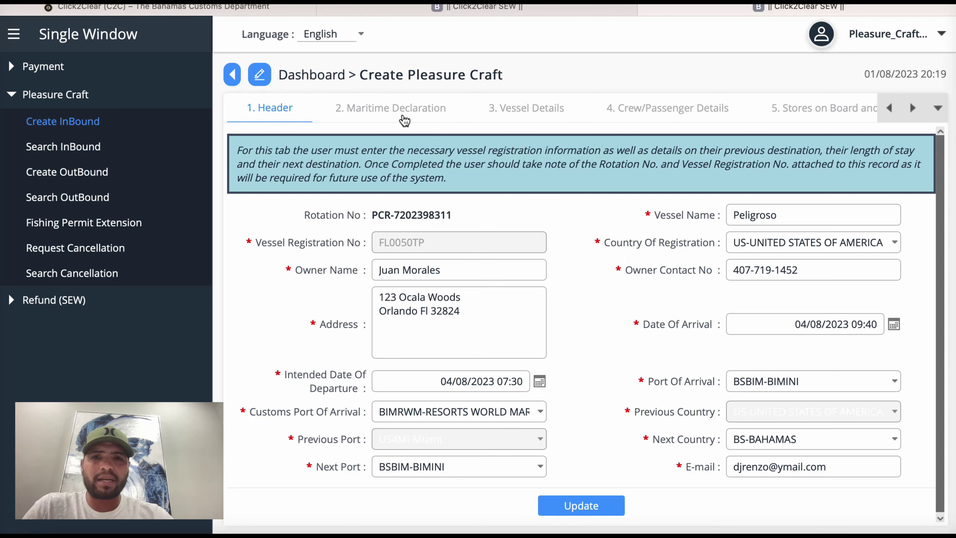
left_click(394, 109)
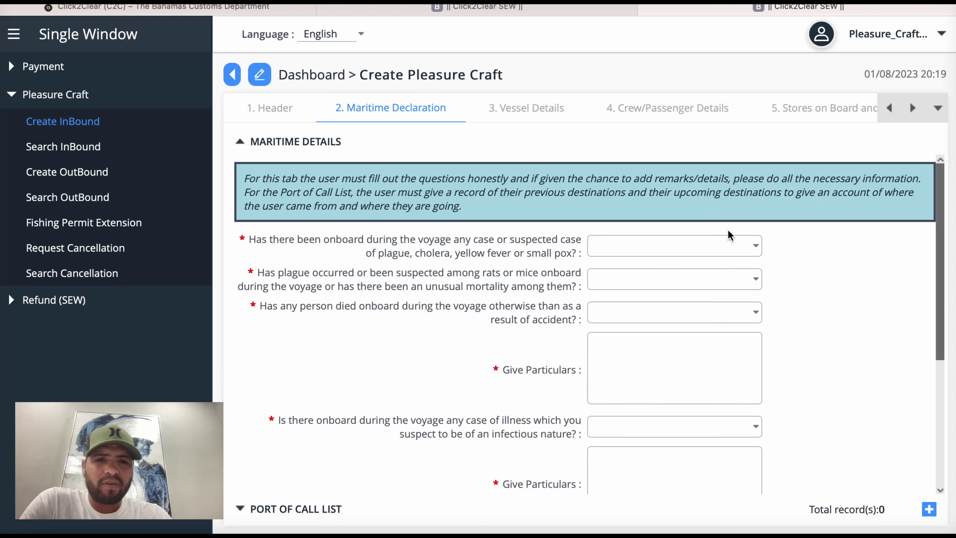
Step: Answer No to the plague/cholera, rats and mice, and accidental death questions
left_click(750, 244)
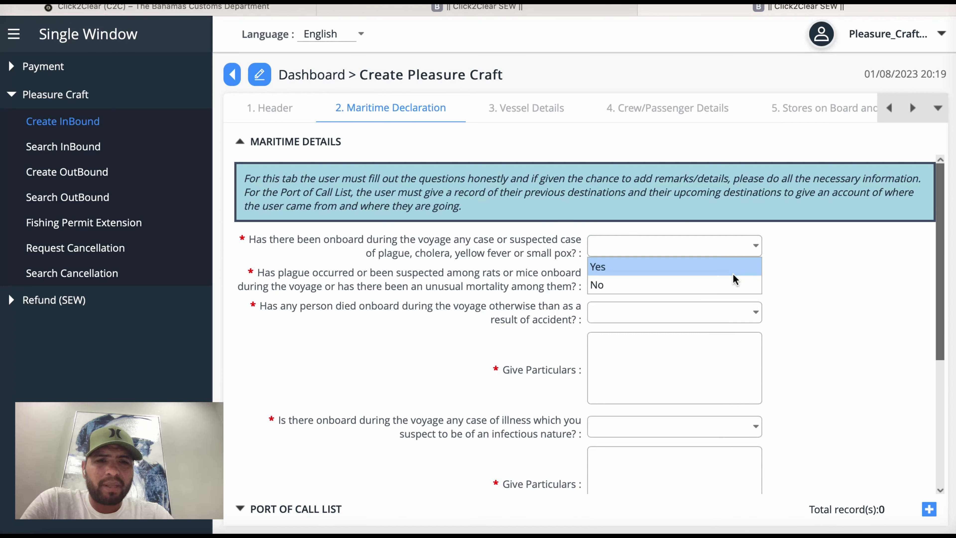
left_click(722, 285)
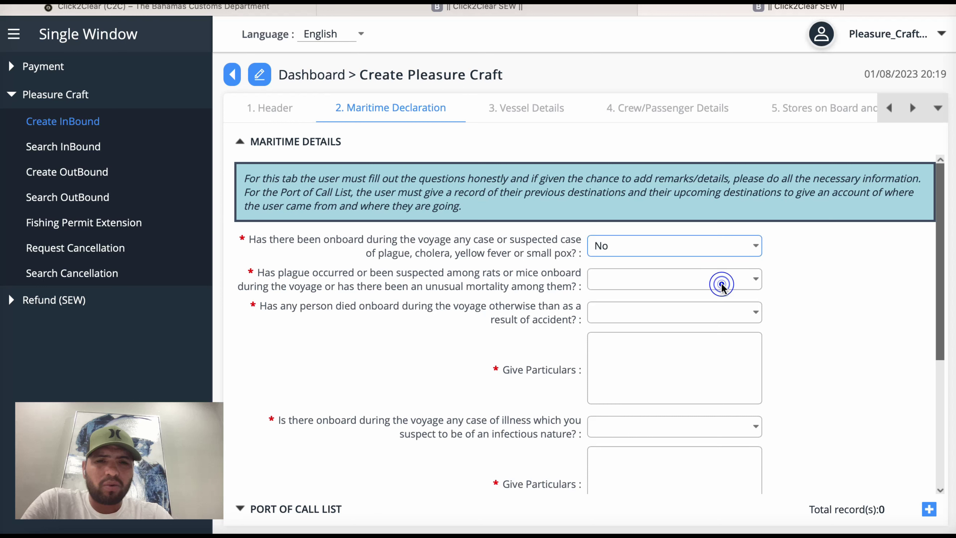
left_click(759, 285)
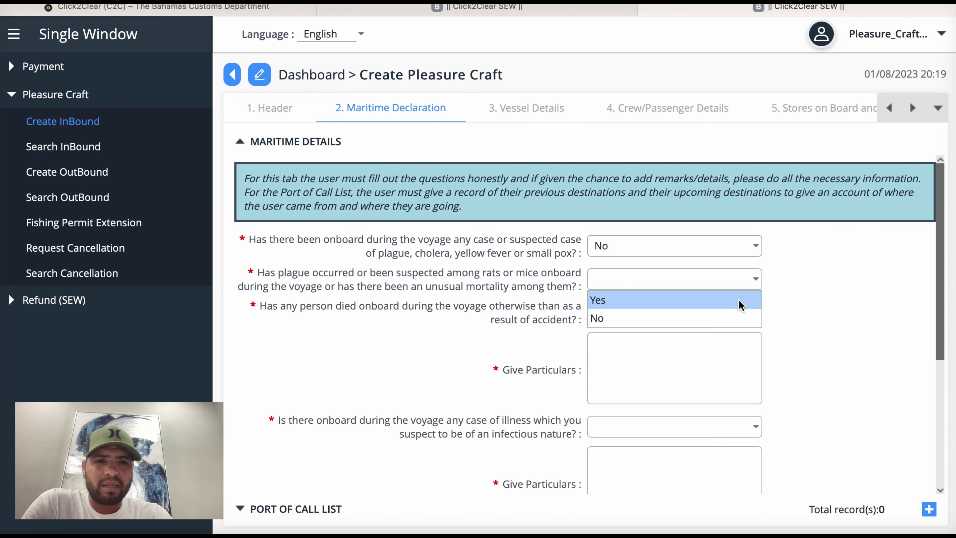
left_click(728, 320)
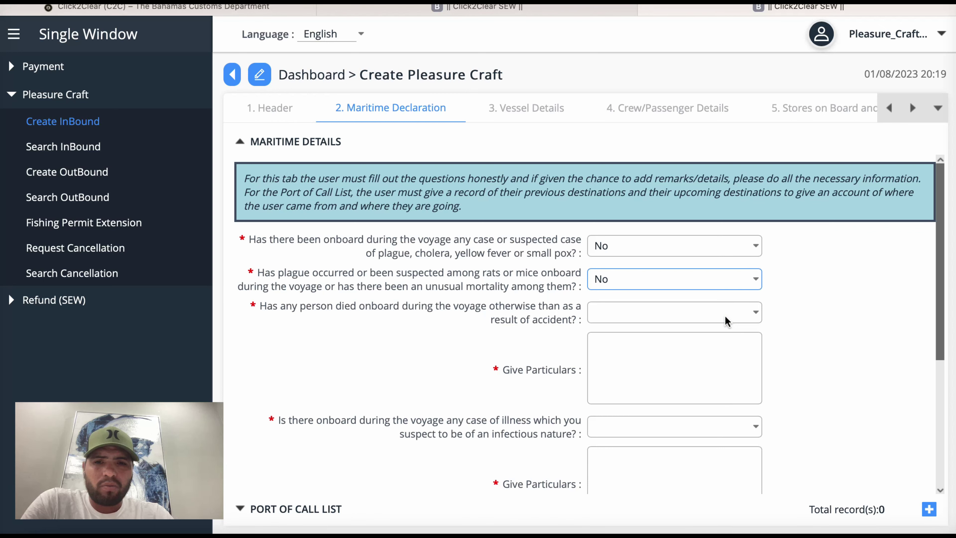
left_click(757, 311)
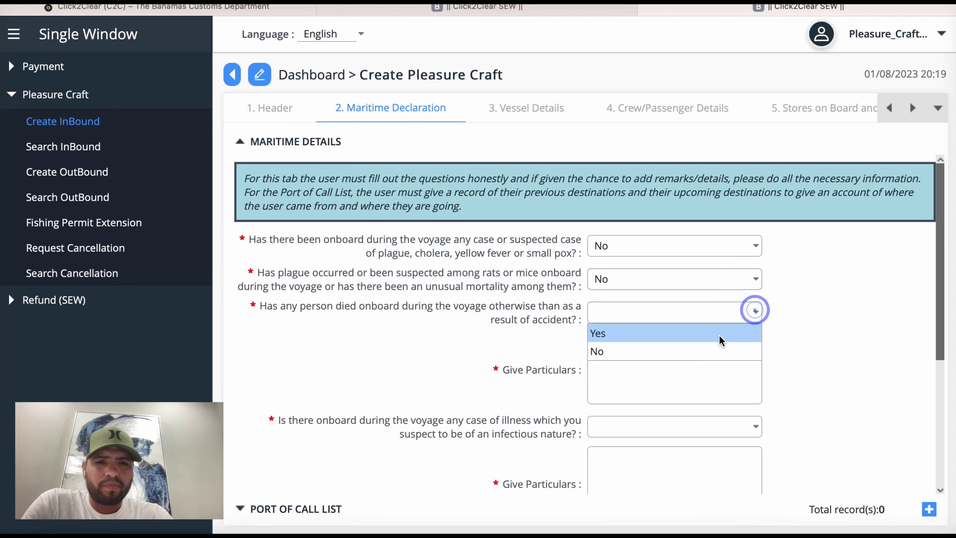
left_click(710, 350)
scroll(709, 348, "down", 2)
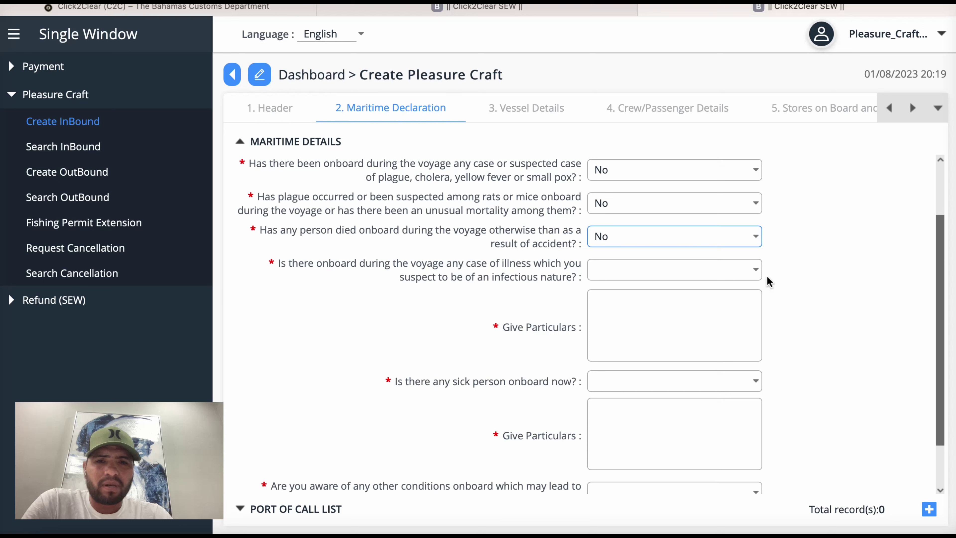
Step: Answer No to the infectious illness, sick person and other conditions questions, and save the declaration
left_click(754, 270)
left_click(720, 307)
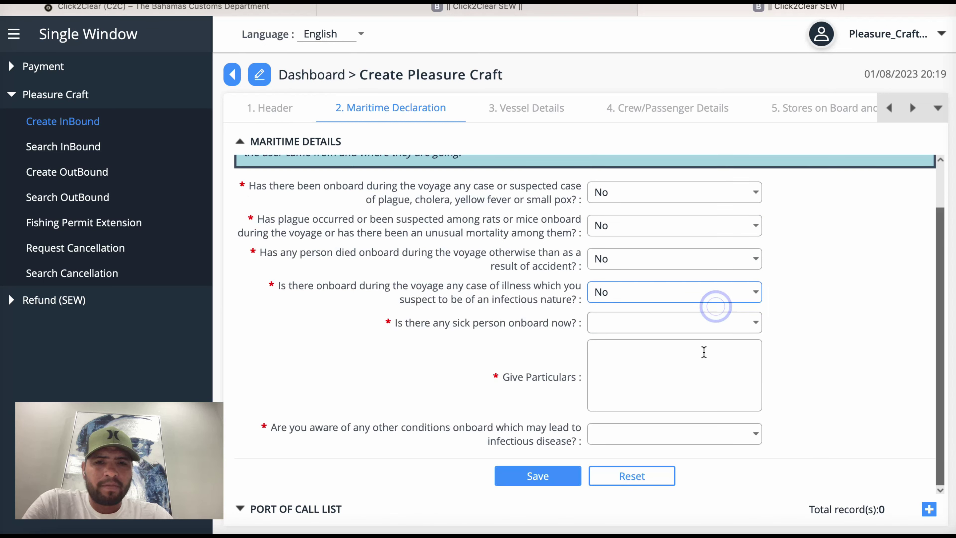
left_click(756, 324)
left_click(717, 362)
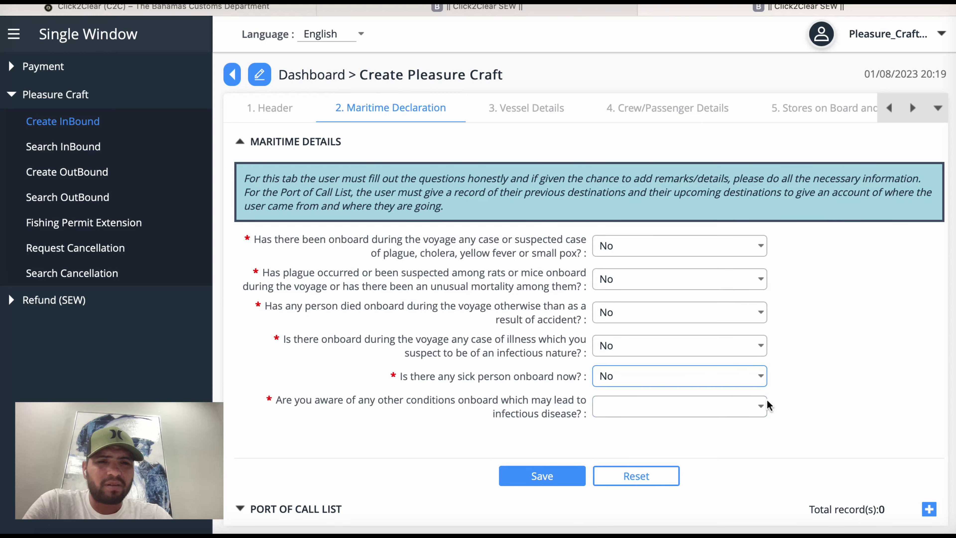
left_click(758, 405)
left_click(715, 445)
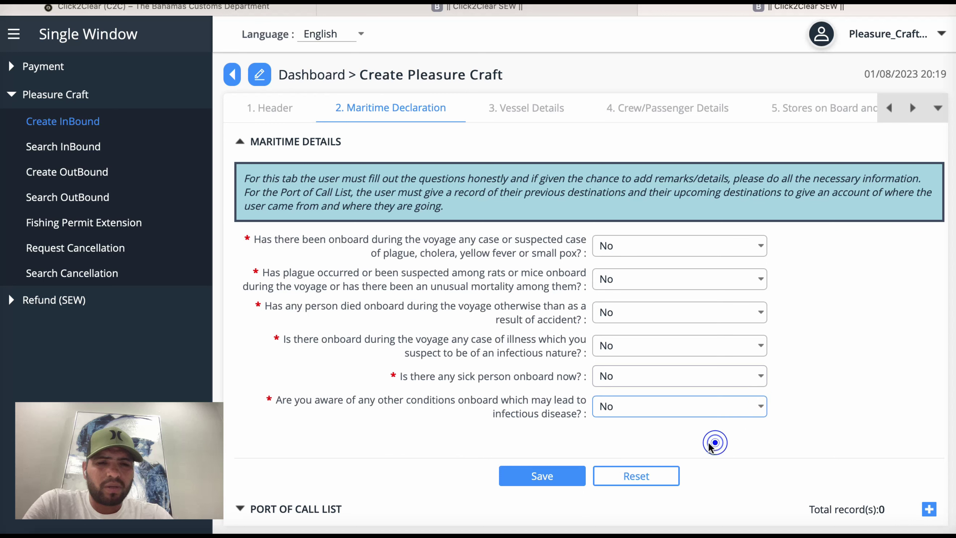
left_click(548, 481)
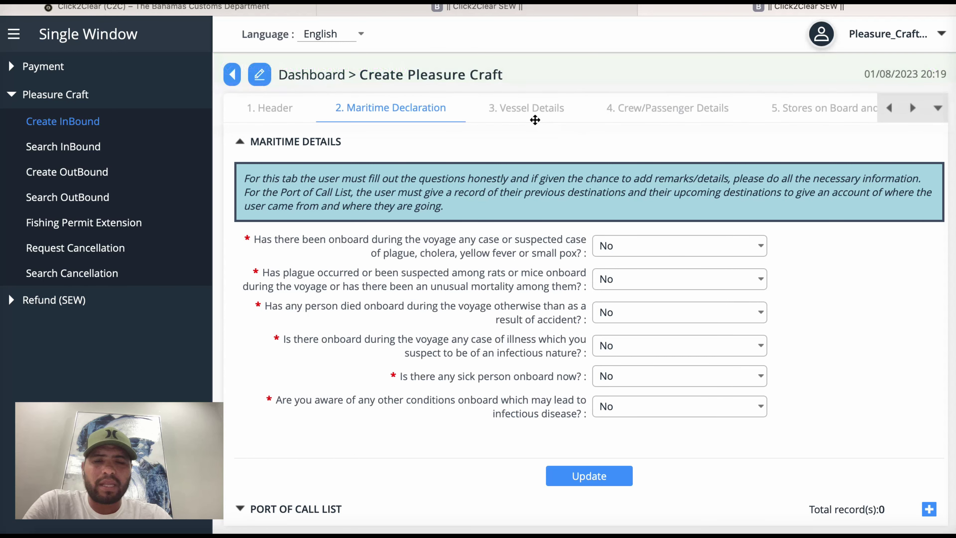
left_click(530, 113)
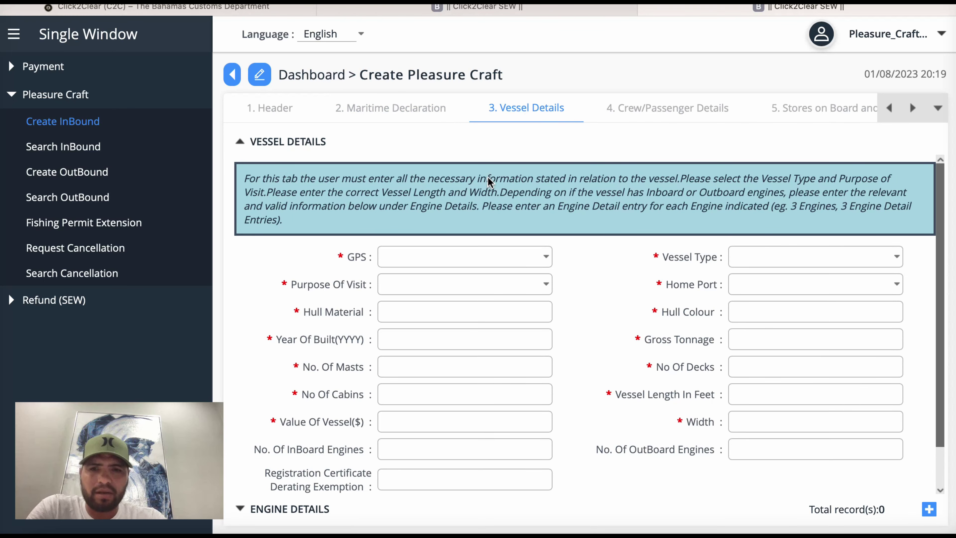
Step: Set GPS to Yes and Purpose Of Visit to Pleasure and Recreation
left_click(421, 262)
left_click(546, 256)
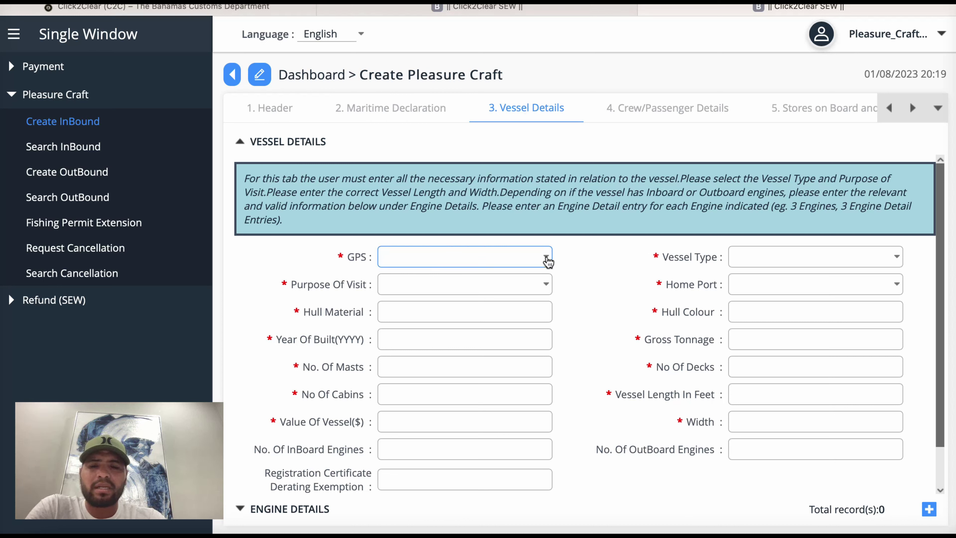
left_click(546, 258)
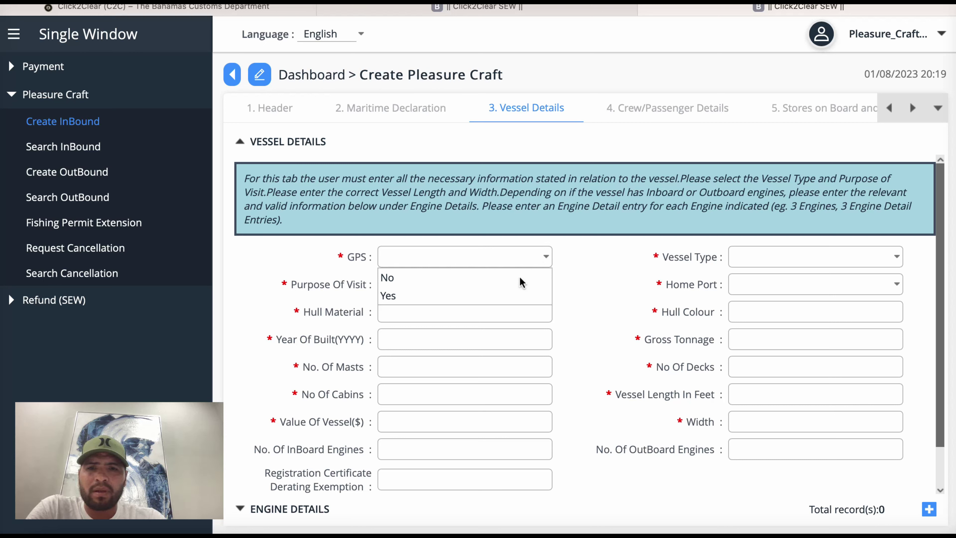
left_click(513, 296)
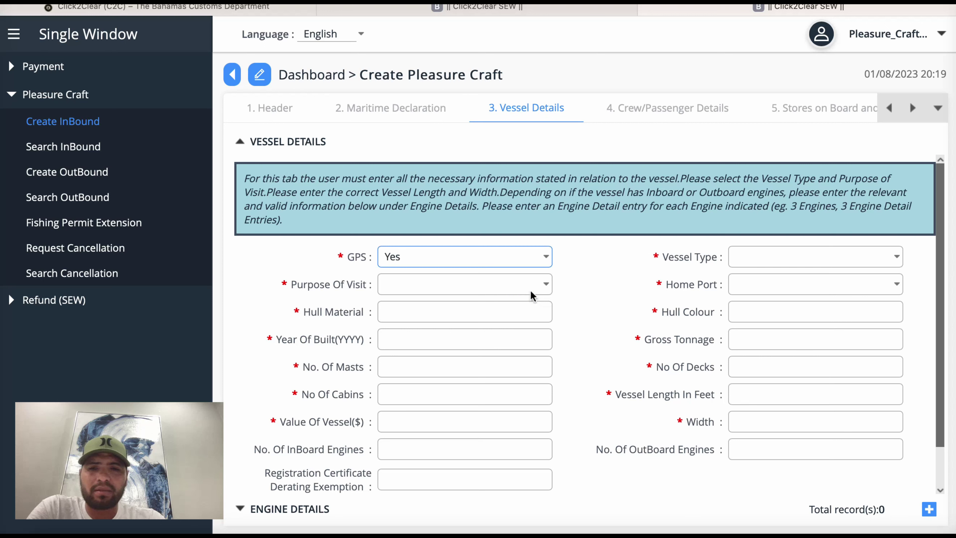
left_click(545, 287)
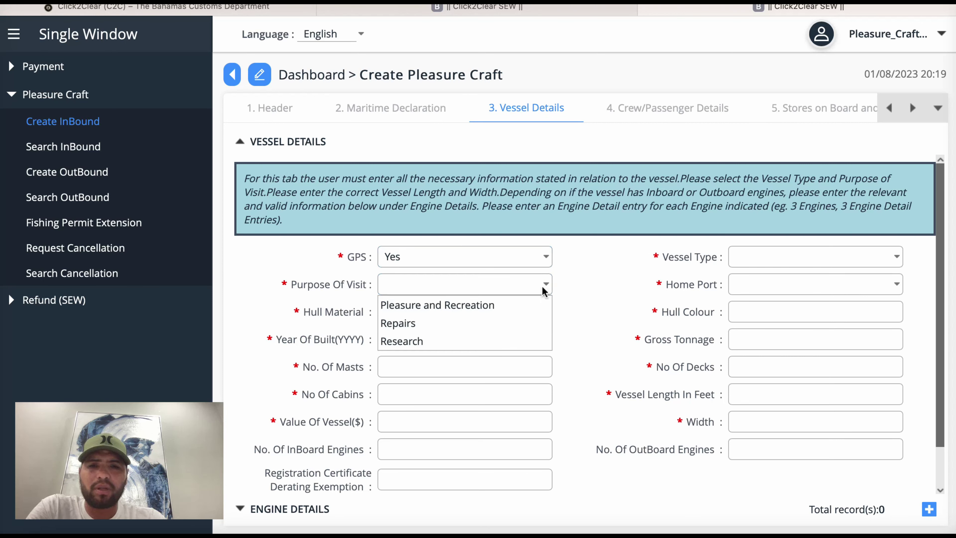
left_click(503, 308)
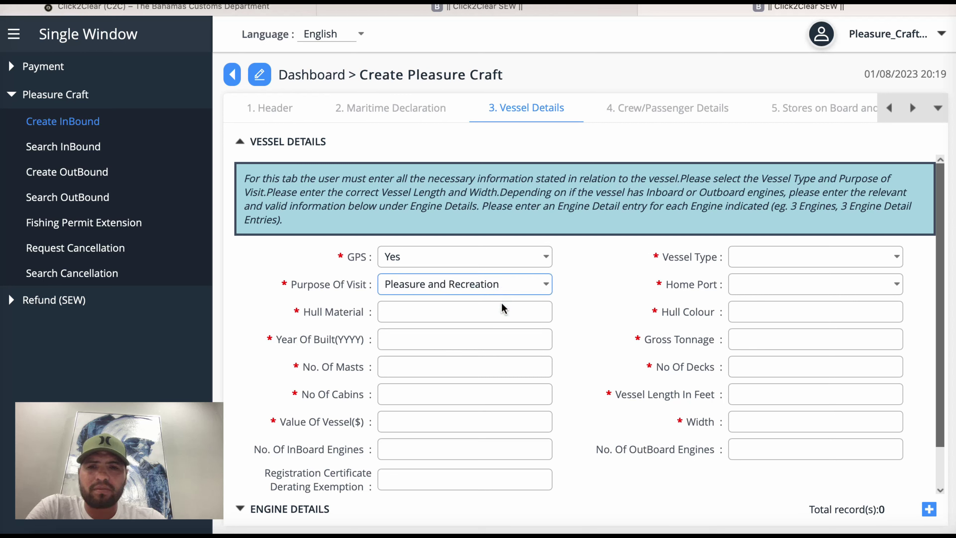
left_click(542, 315)
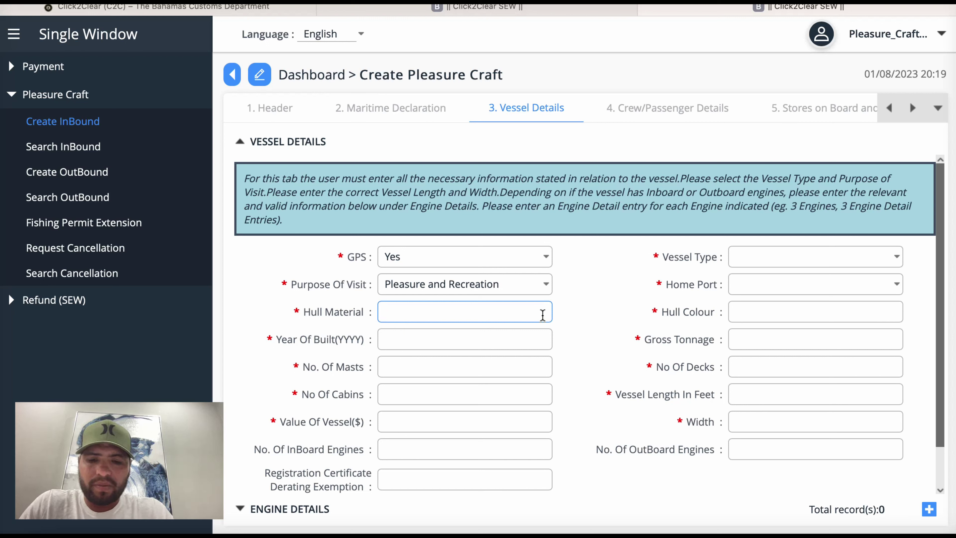
Step: Enter Fiberglass as Hull Material and 2023 as Year Of Built
type("Fiber")
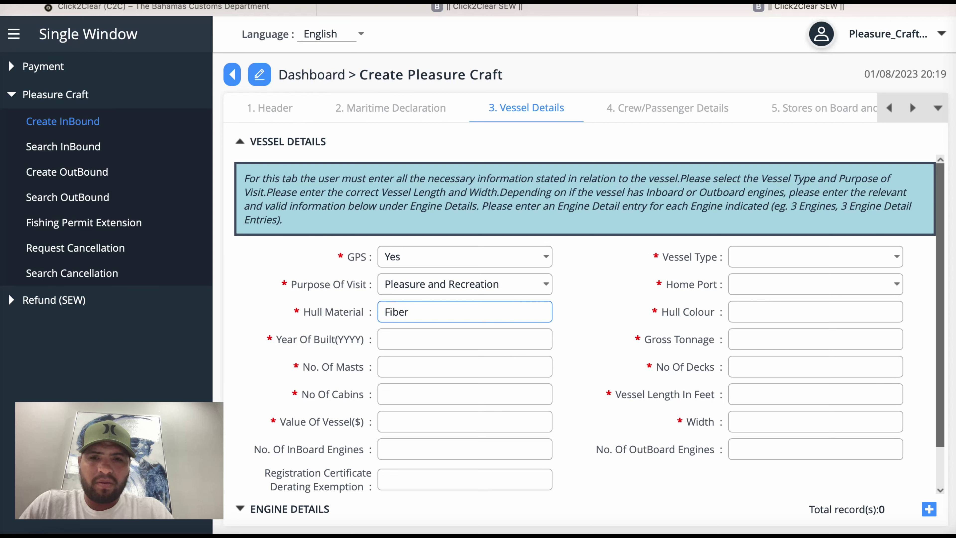
type("glas")
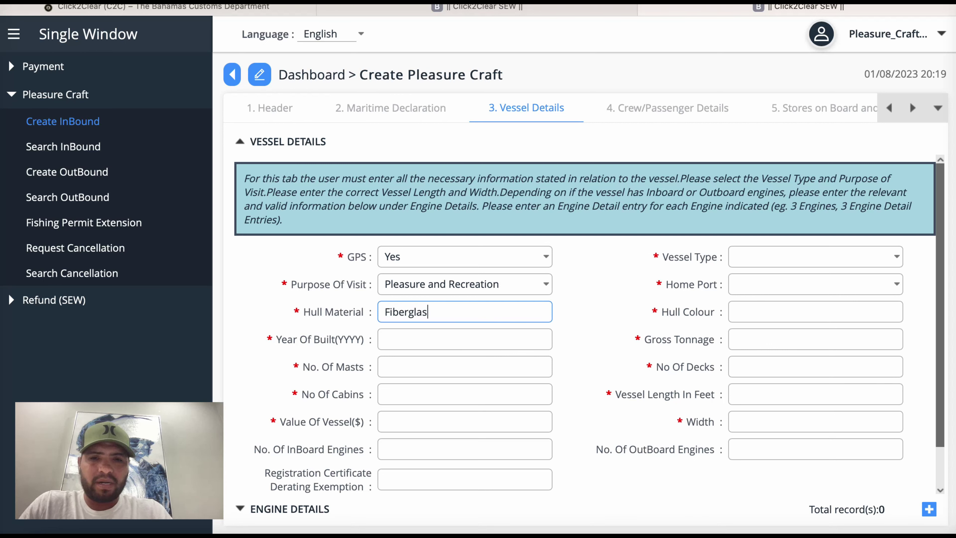
type("s")
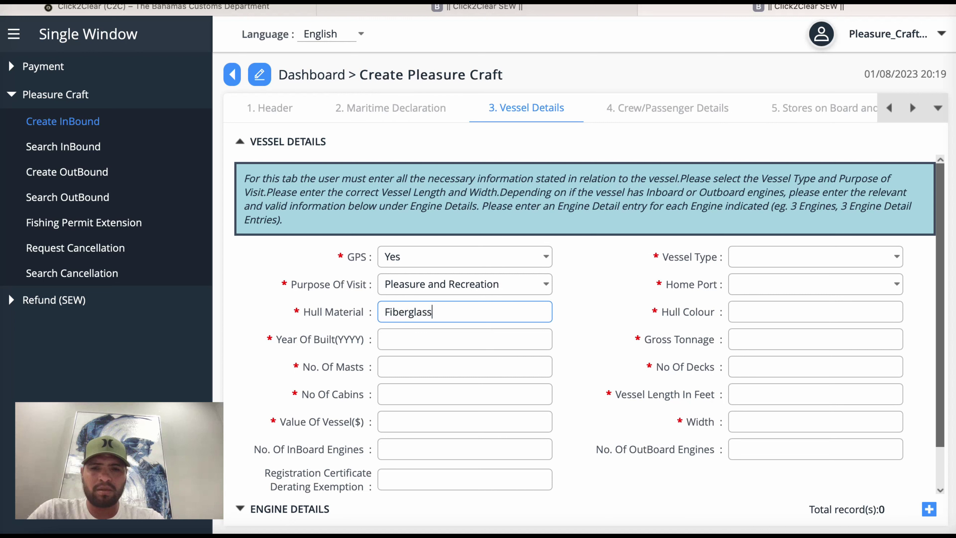
left_click(461, 346)
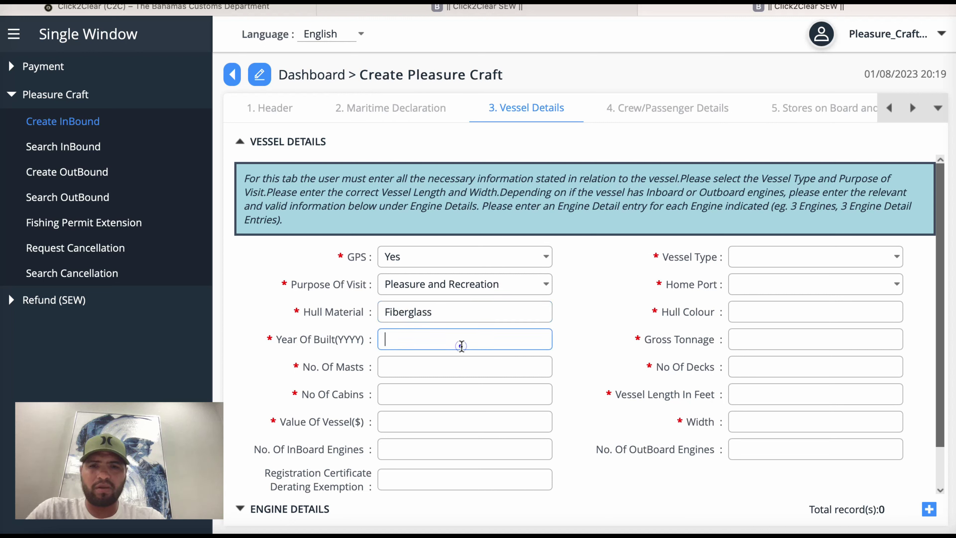
type("2023")
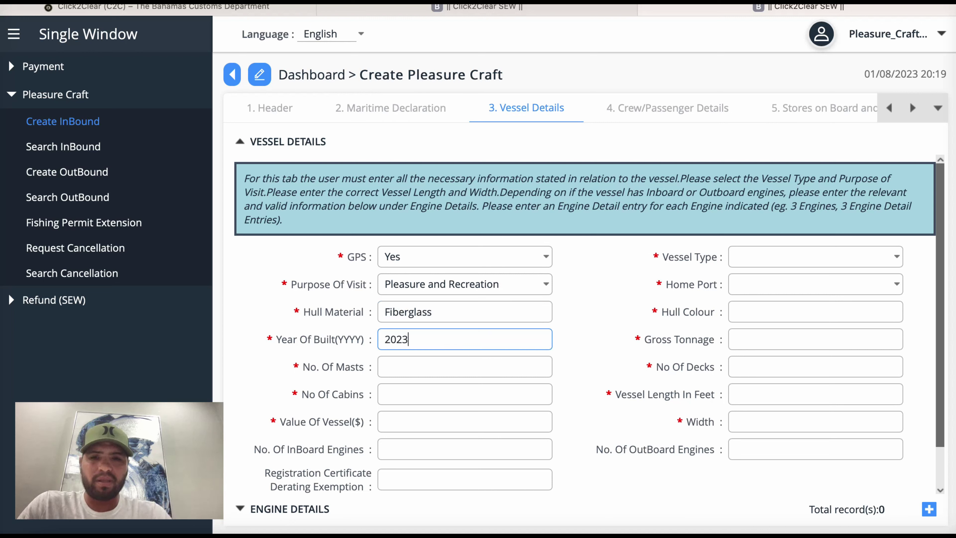
left_click(481, 368)
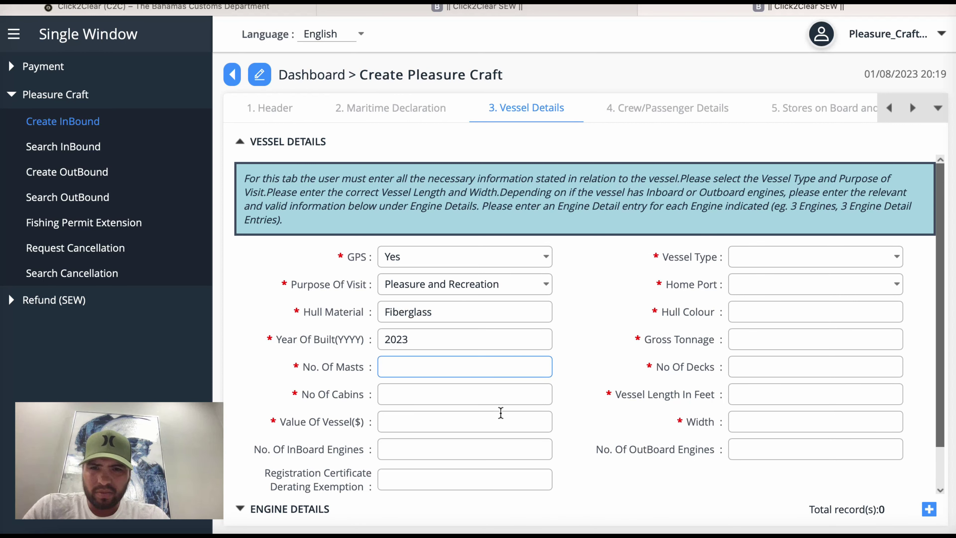
Step: Enter a vessel value of 150000 dollars and 1 inboard engine
left_click(478, 420)
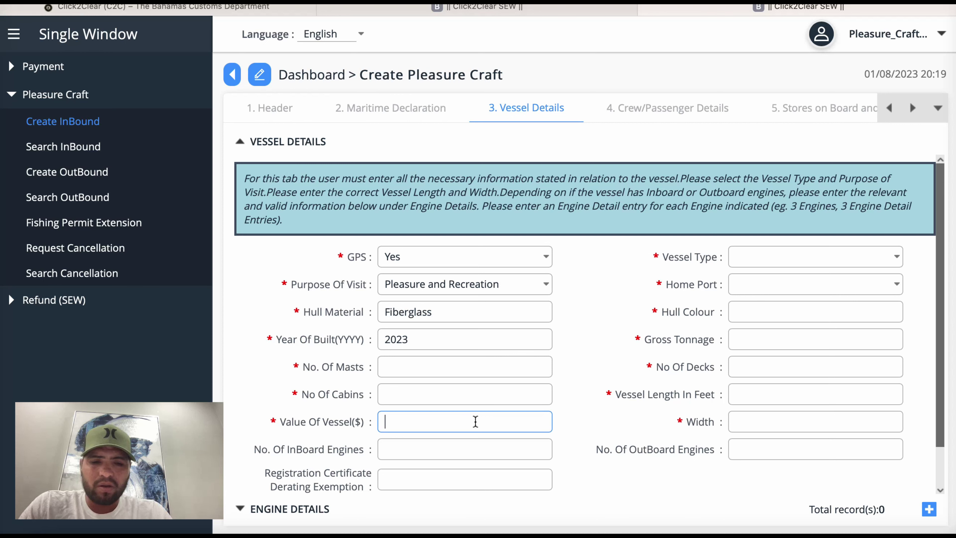
type("100")
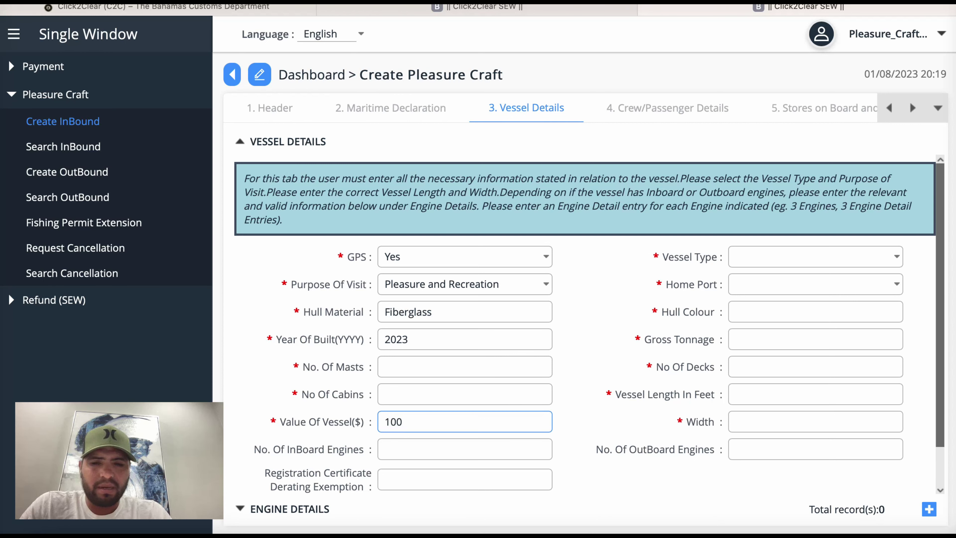
key("BackSpace")
key("BackSpace")
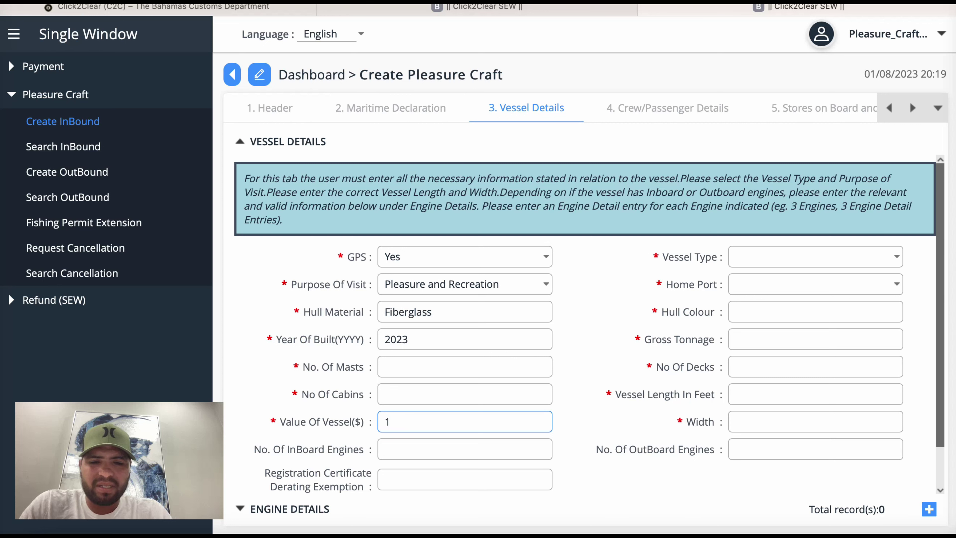
type("50")
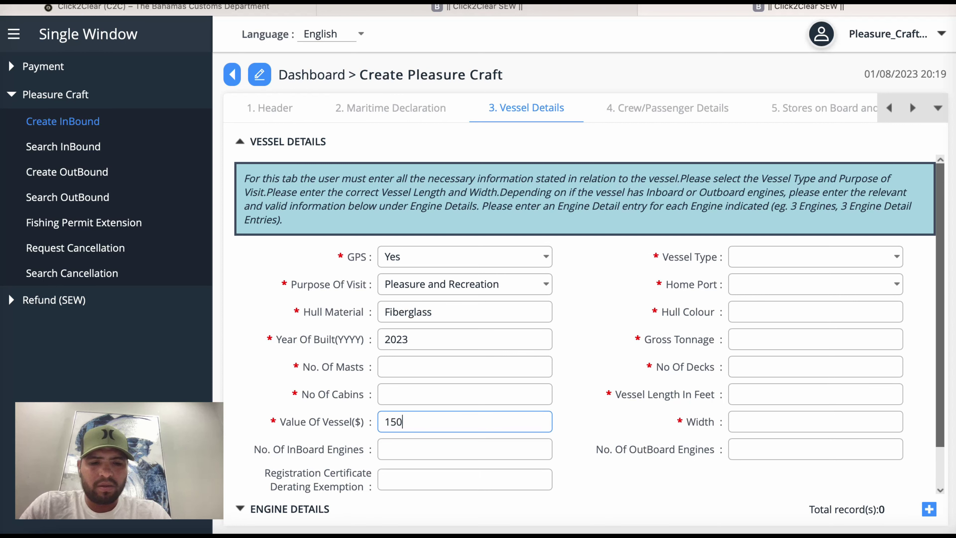
type("000")
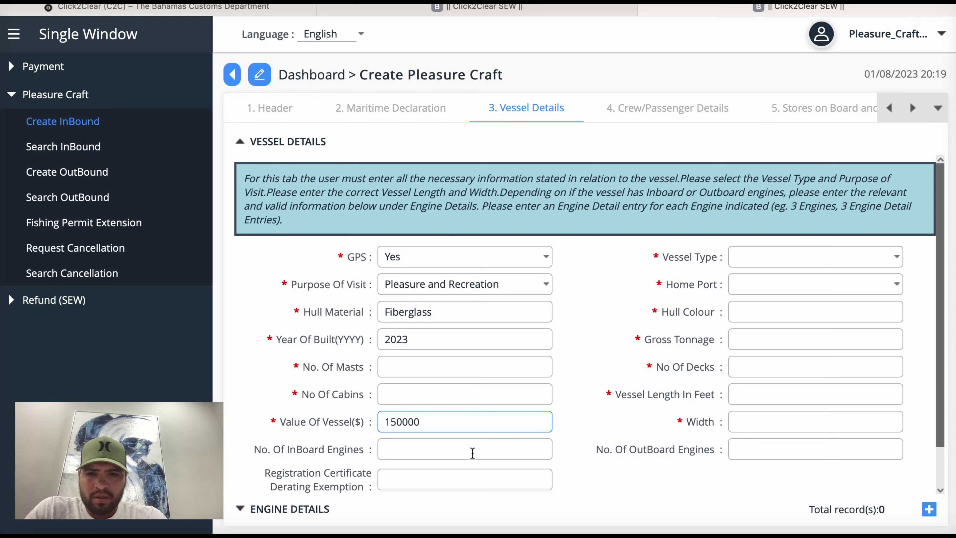
left_click(444, 450)
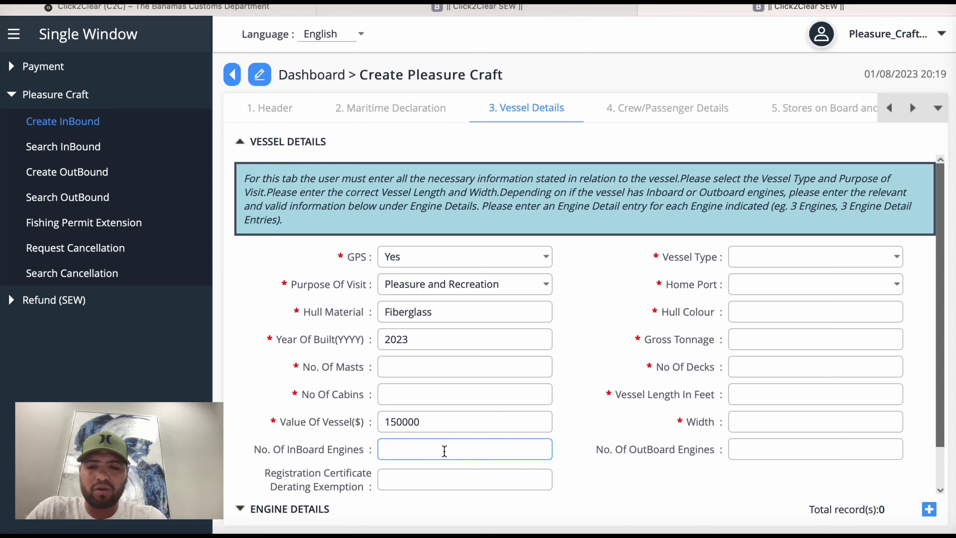
type("1")
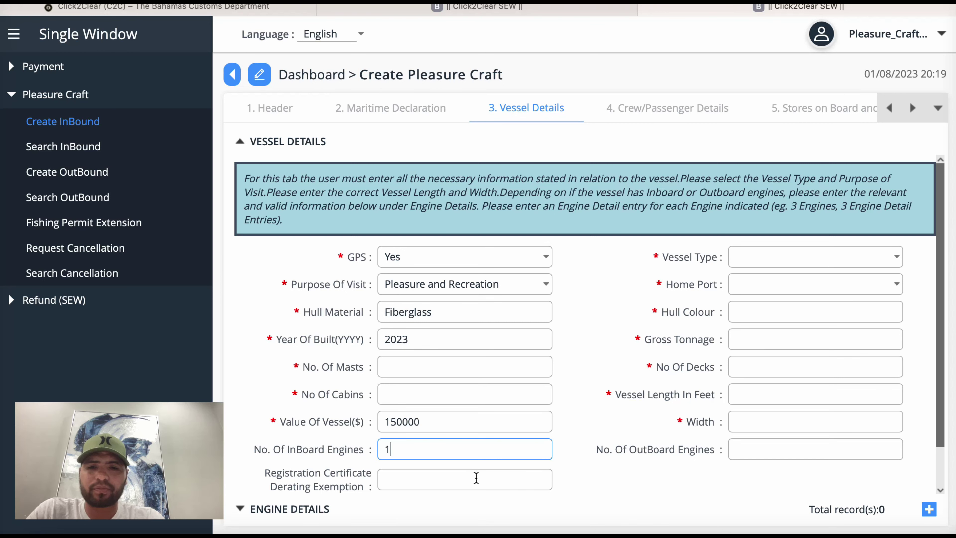
scroll(474, 476, "down", 3)
scroll(476, 477, "up", 2)
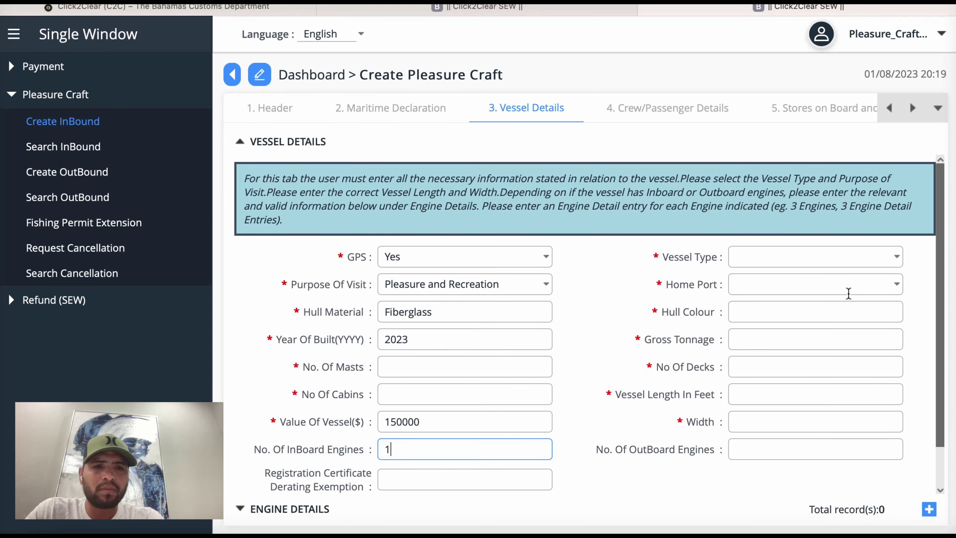
Step: Set Vessel Type to Pleasure Craft and Home Port to US4MI-Miami
left_click(893, 259)
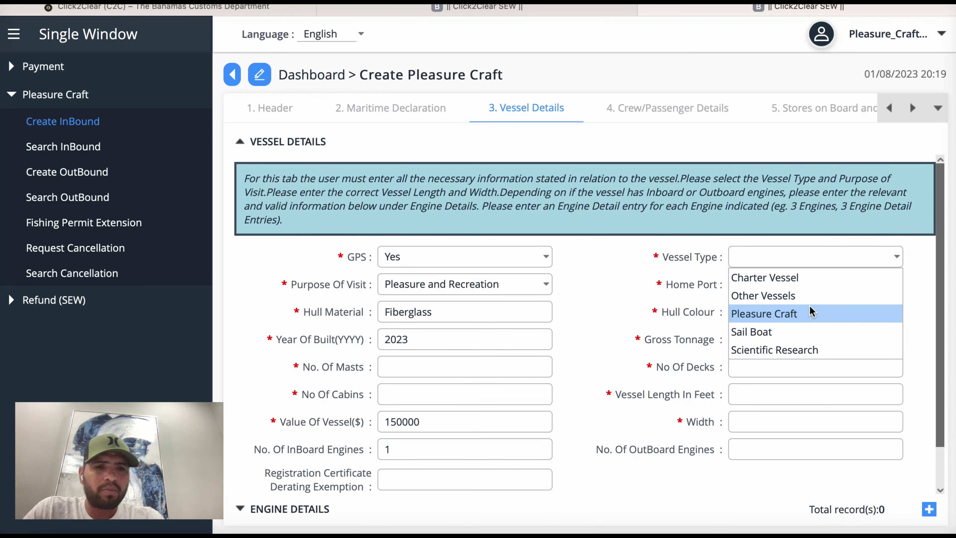
left_click(803, 314)
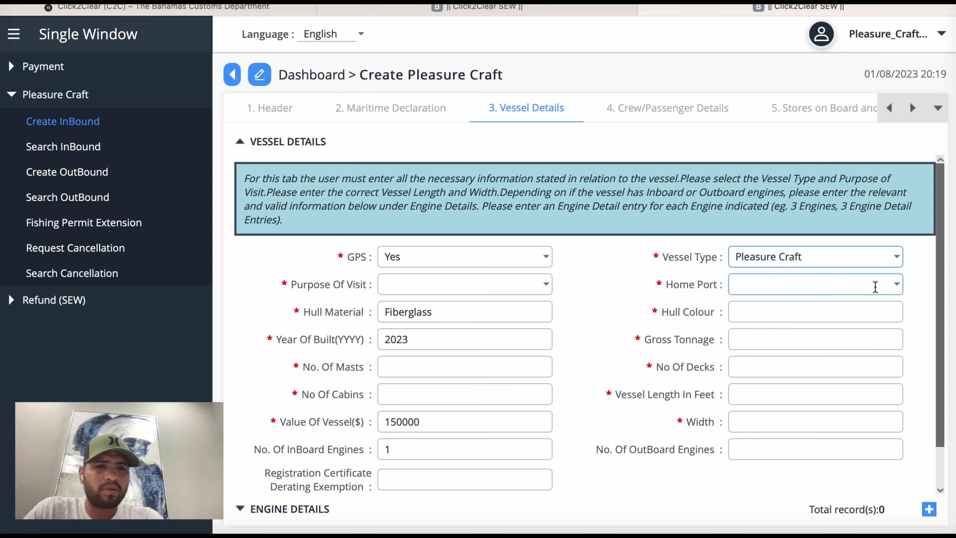
left_click(883, 285)
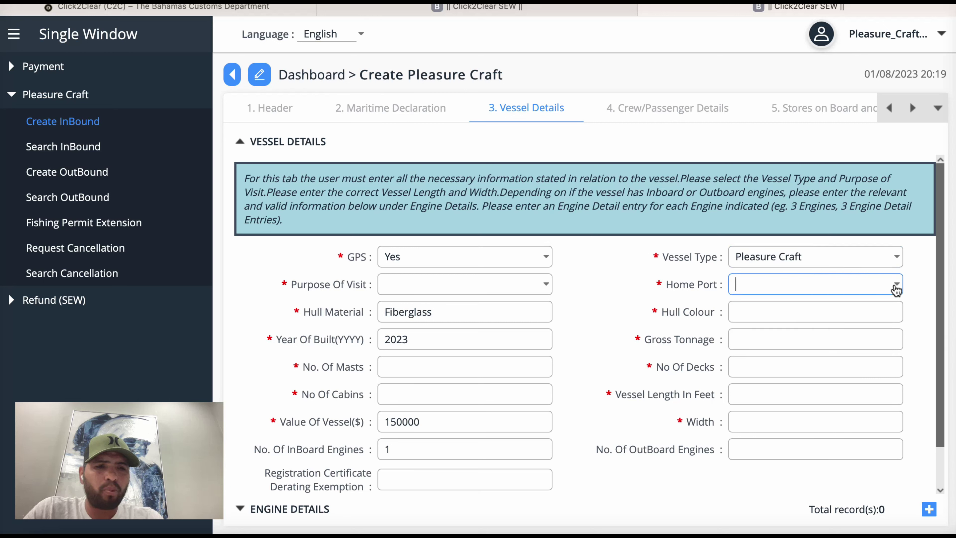
left_click(896, 285)
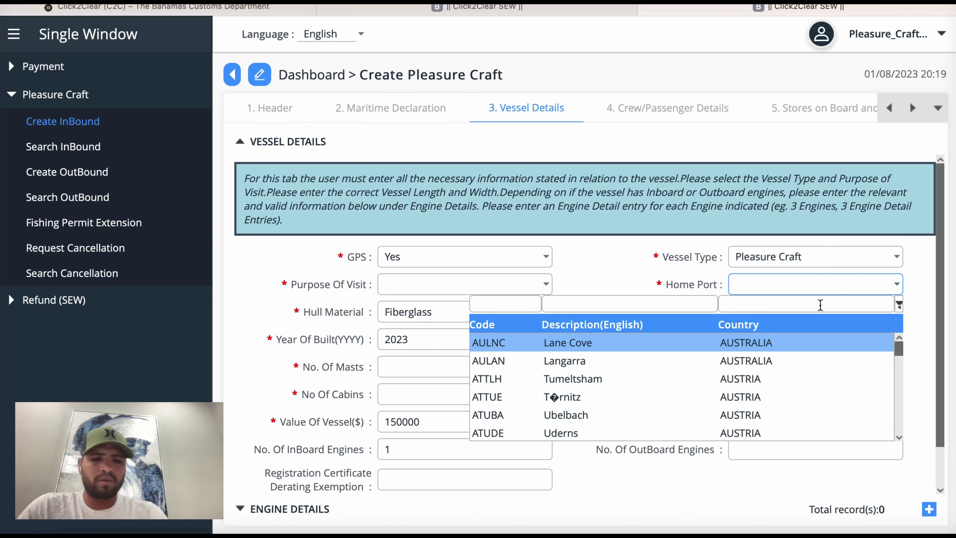
type("miami")
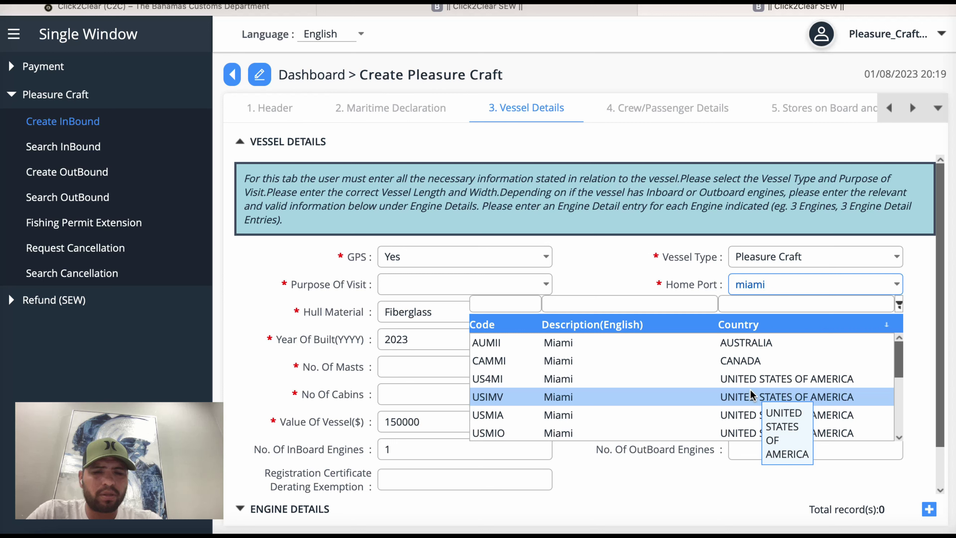
left_click(663, 379)
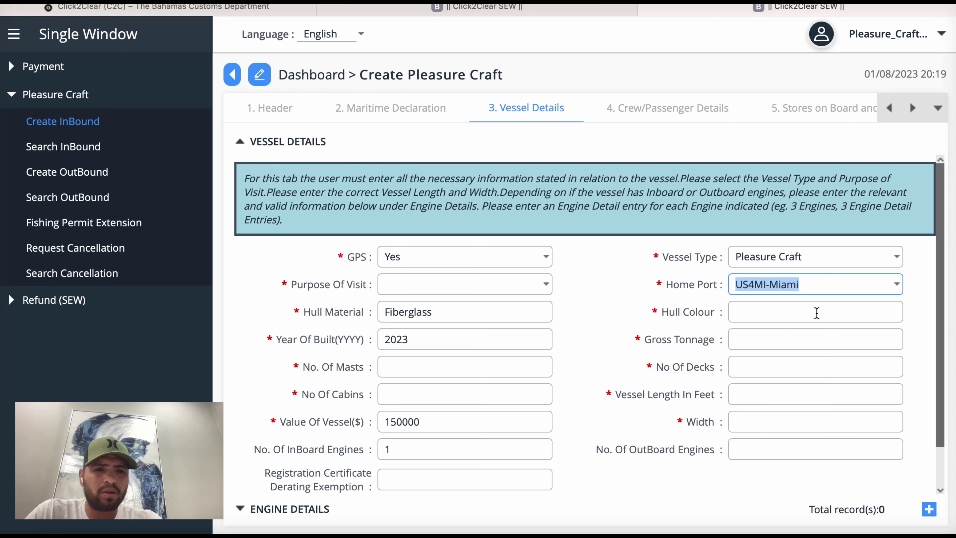
Step: Enter hull colour blue, gross tonnage 2, 1 deck, length 22 and width 9
left_click(832, 311)
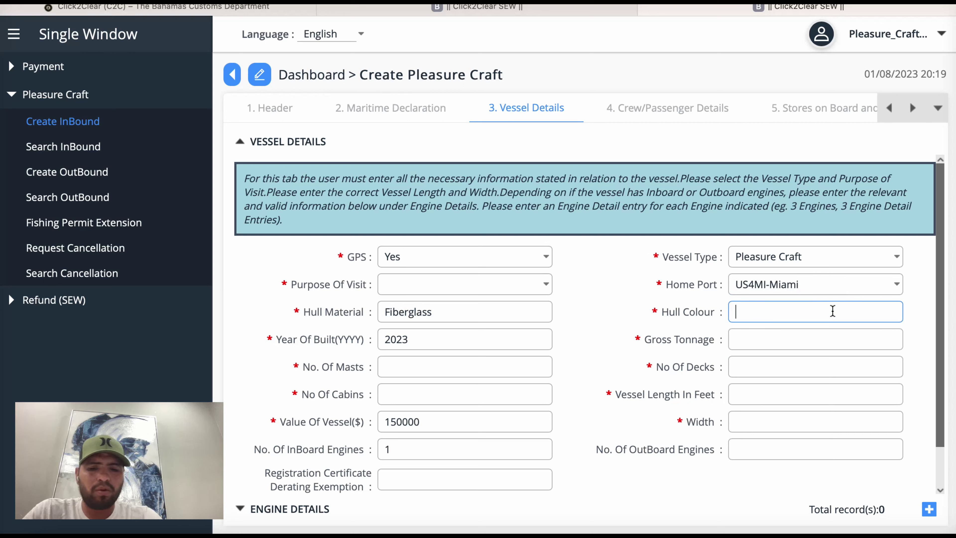
type("blue")
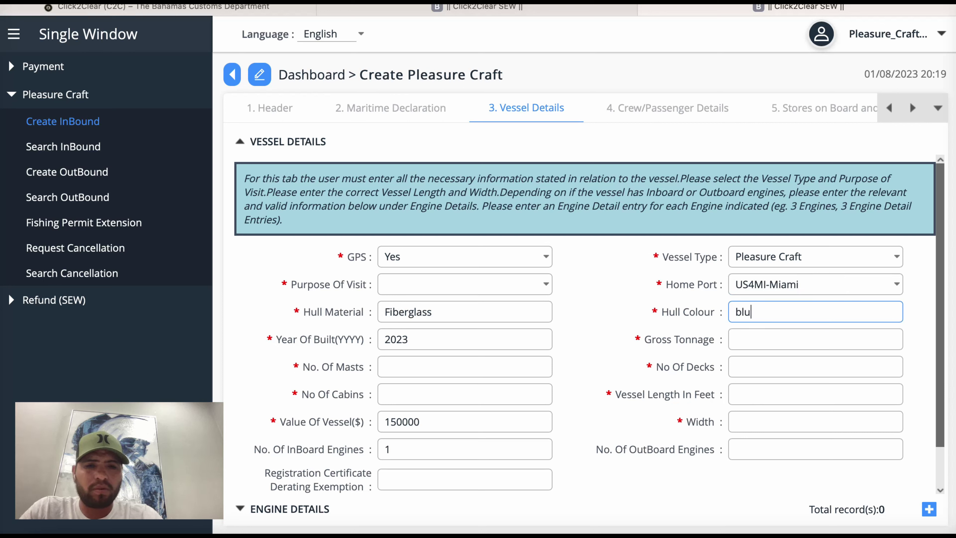
left_click(809, 343)
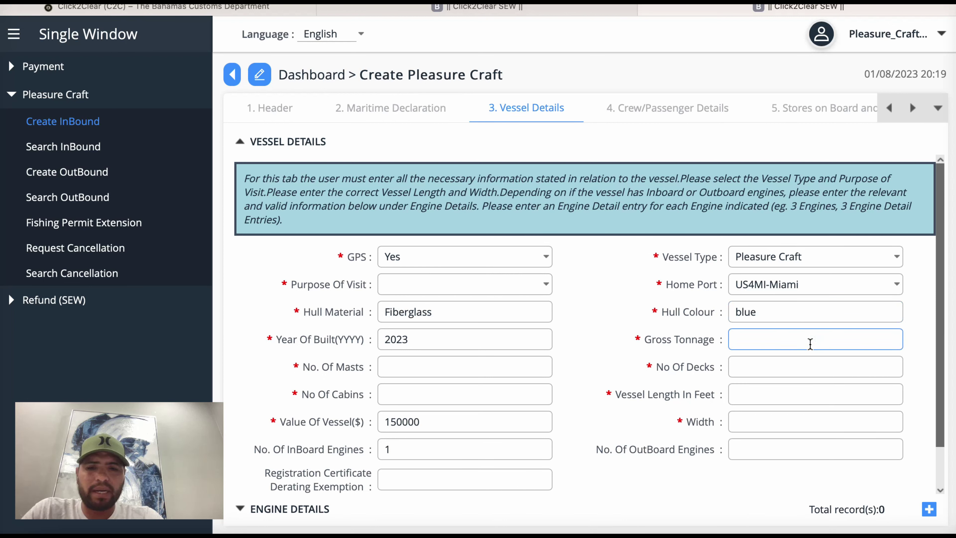
type("2")
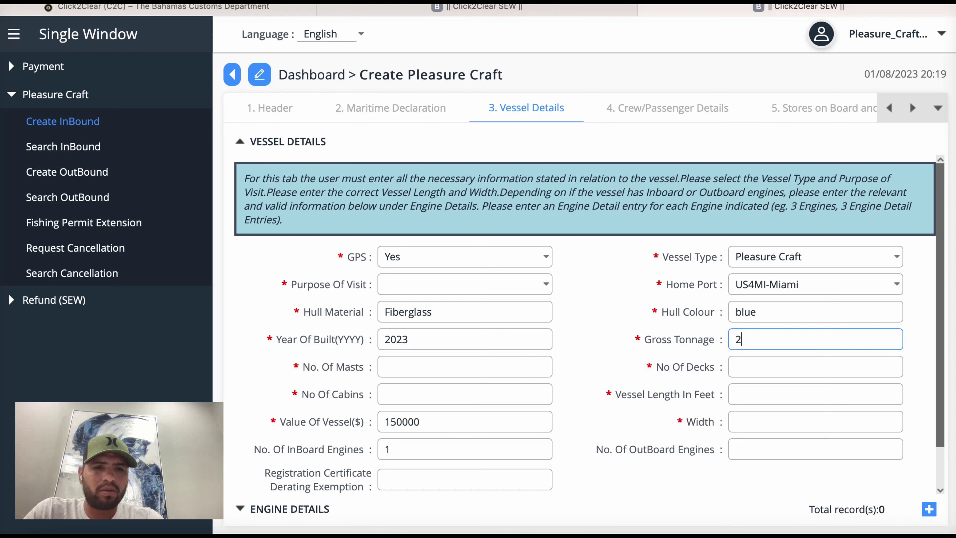
left_click(803, 368)
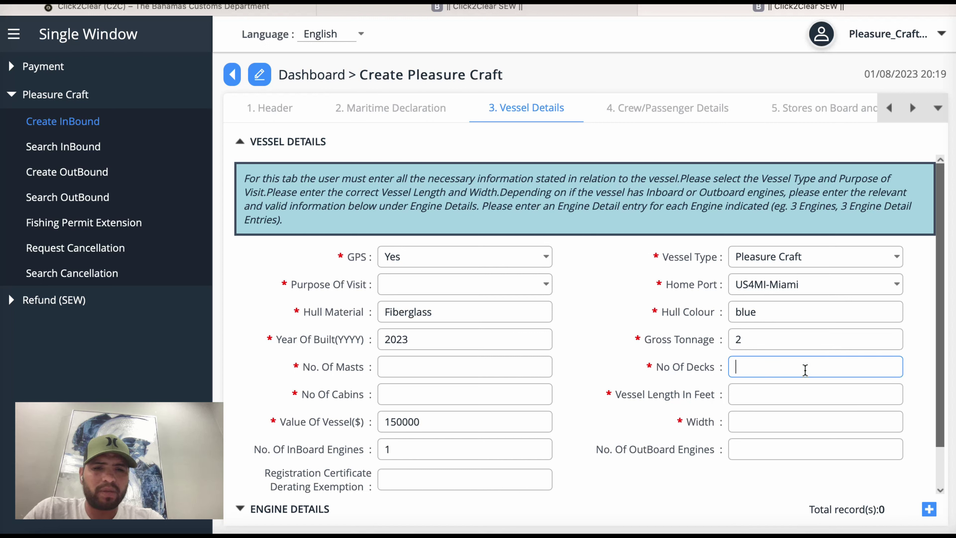
left_click(797, 396)
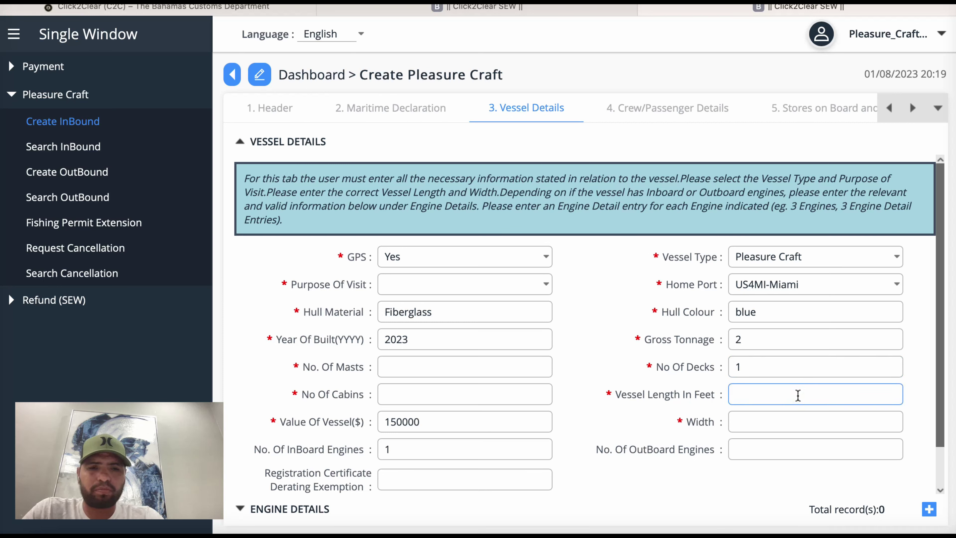
type("22")
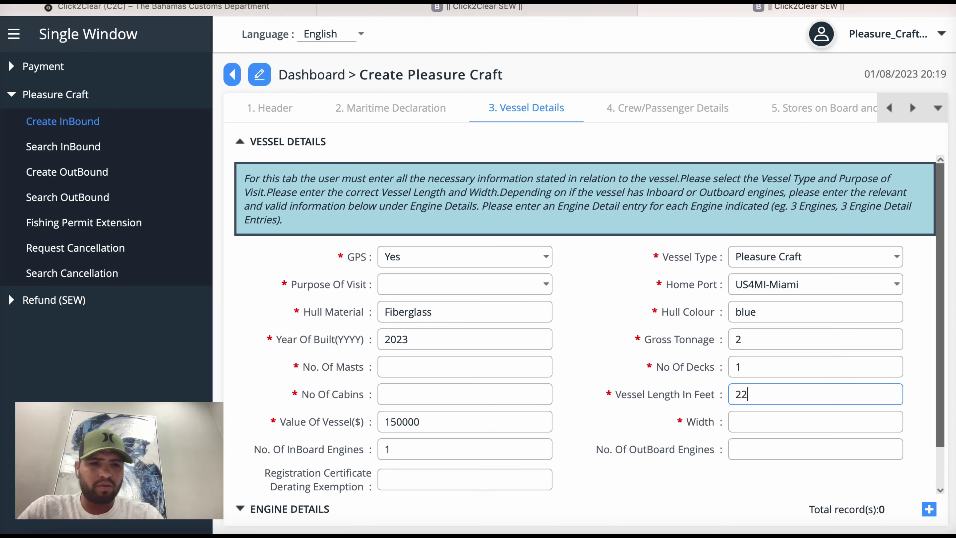
left_click(783, 423)
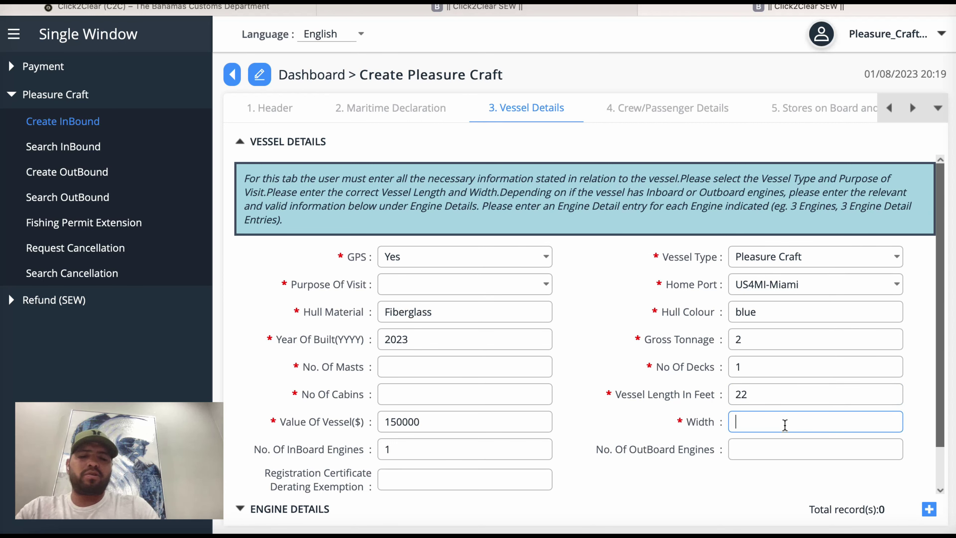
type("9")
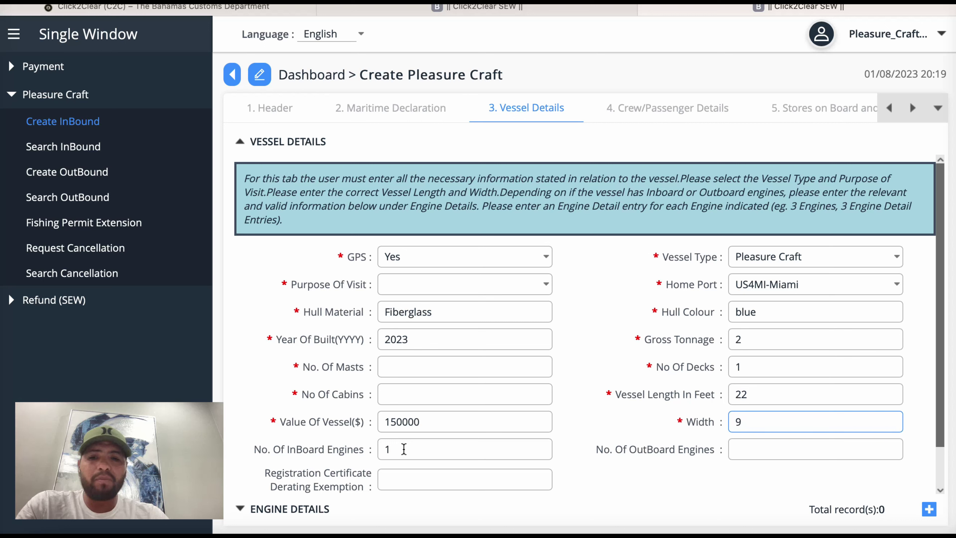
Step: Clear the inboard engine count and record 1 outboard engine instead
left_click(403, 449)
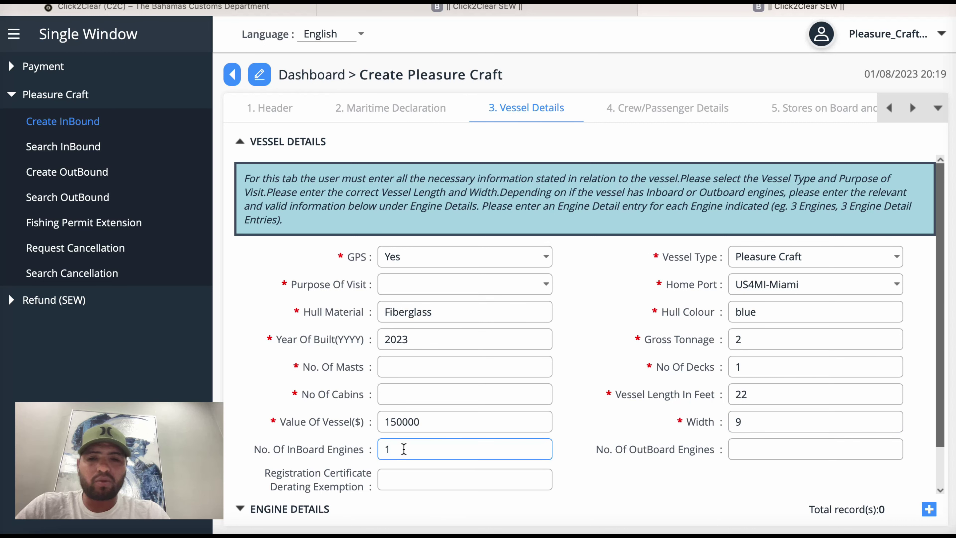
key("BackSpace")
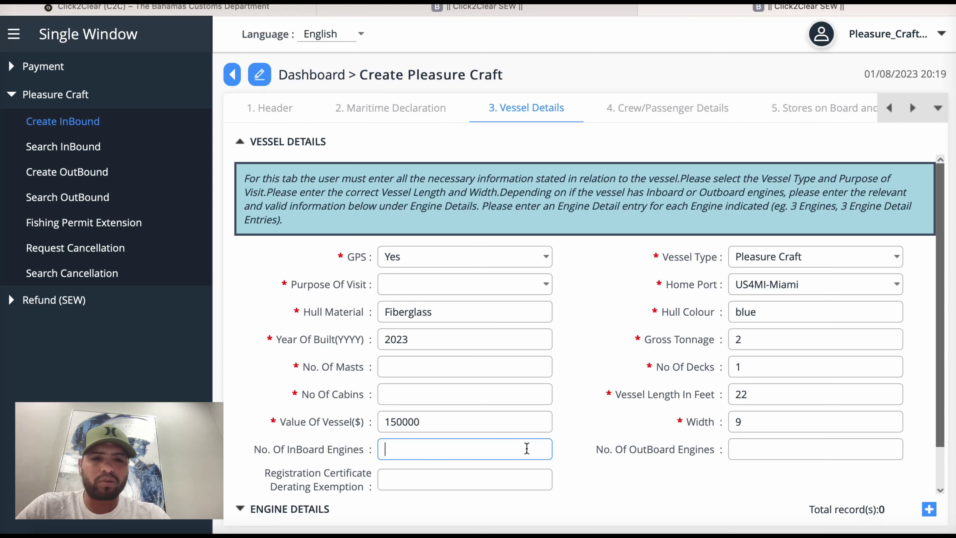
left_click(759, 447)
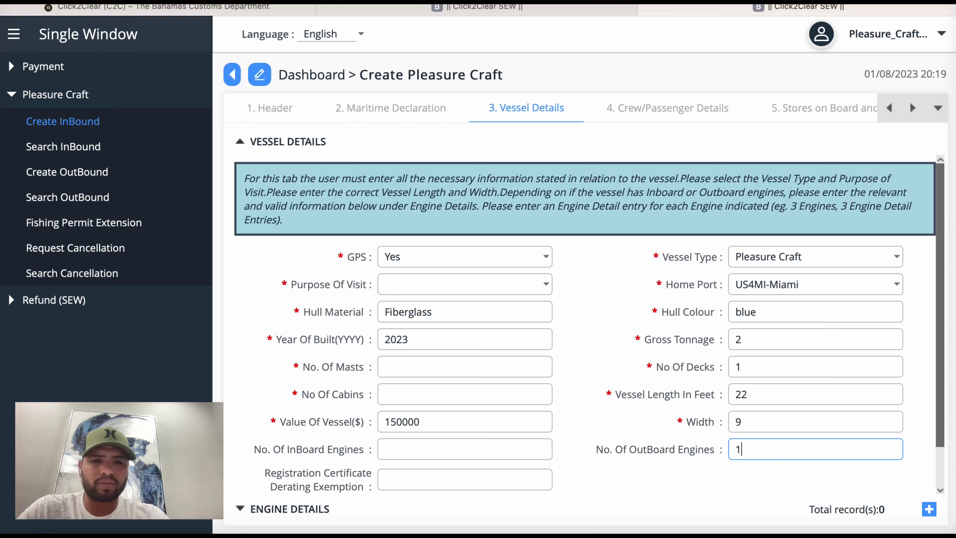
scroll(589, 324, "down", 2)
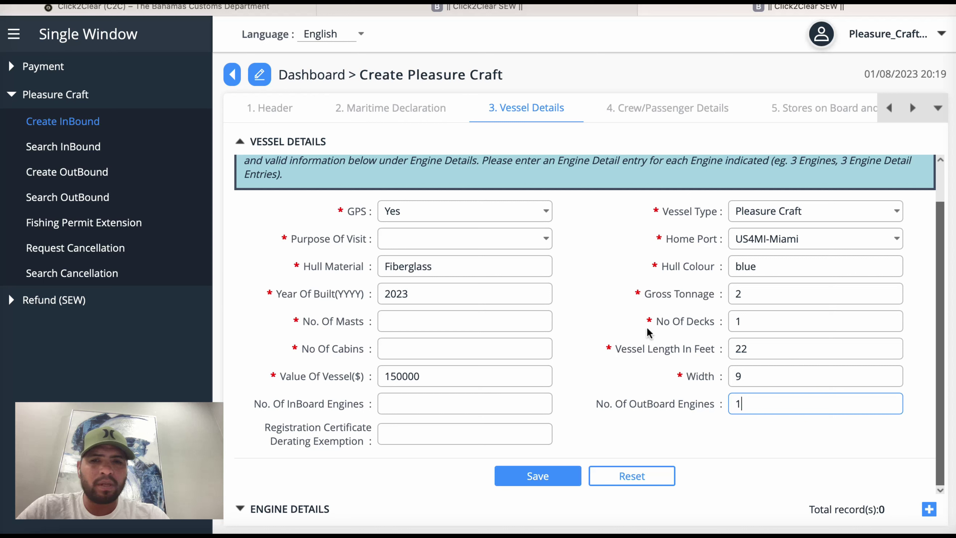
Step: Enter 0 cabins and 0 masts, save, and reselect Pleasure and Recreation as Purpose Of Visit
left_click(431, 348)
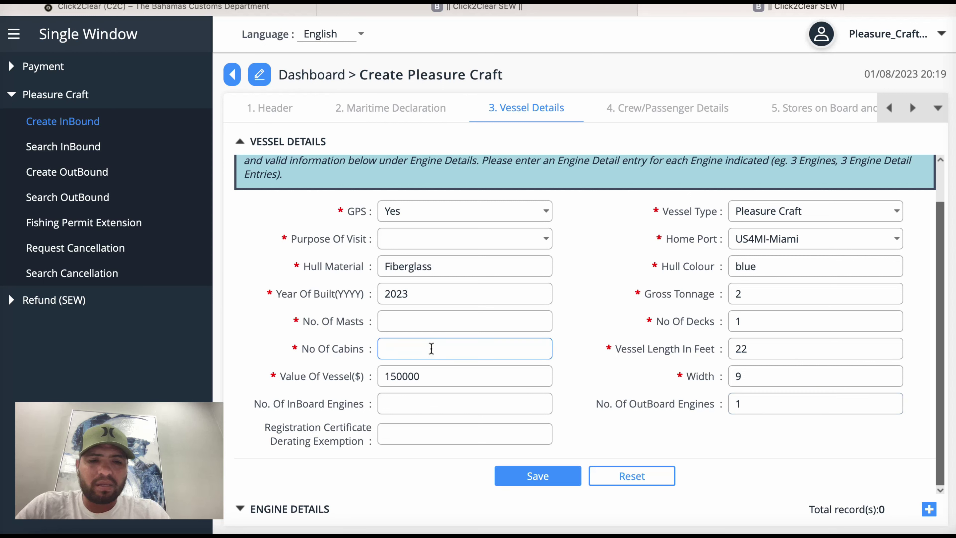
type("0")
left_click(417, 324)
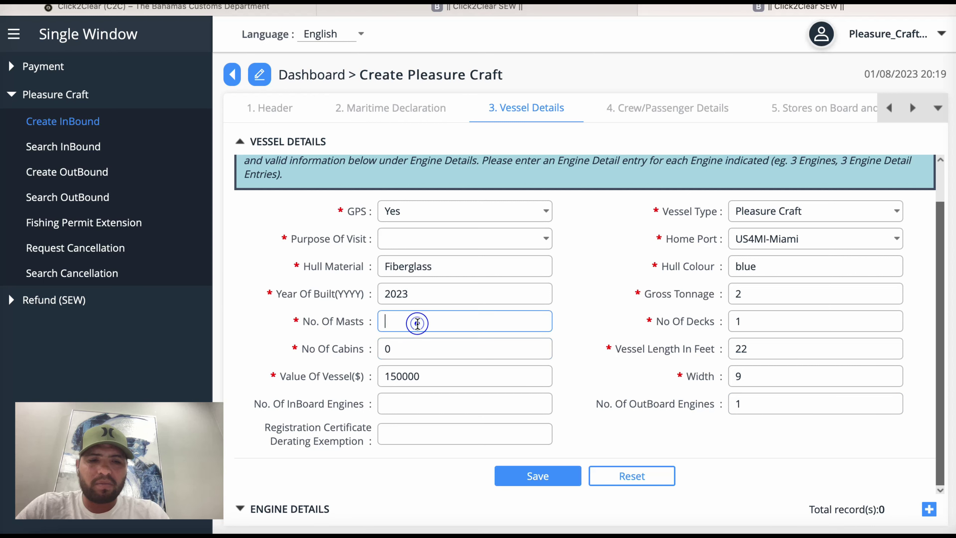
type("0")
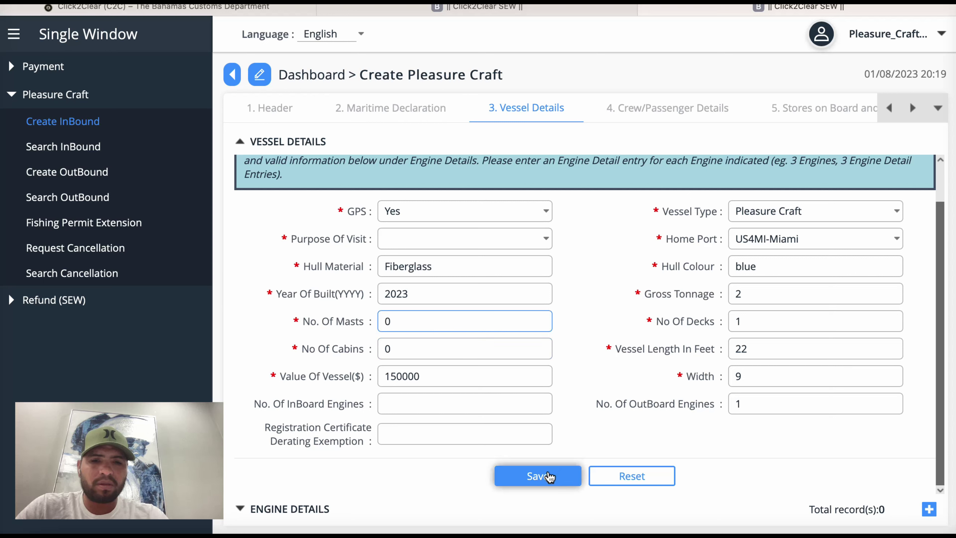
left_click(548, 475)
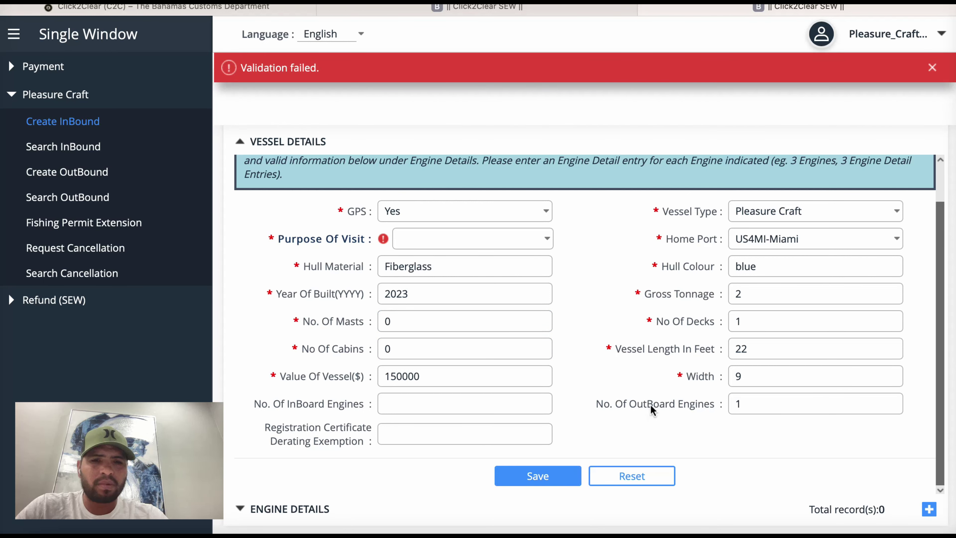
left_click(546, 239)
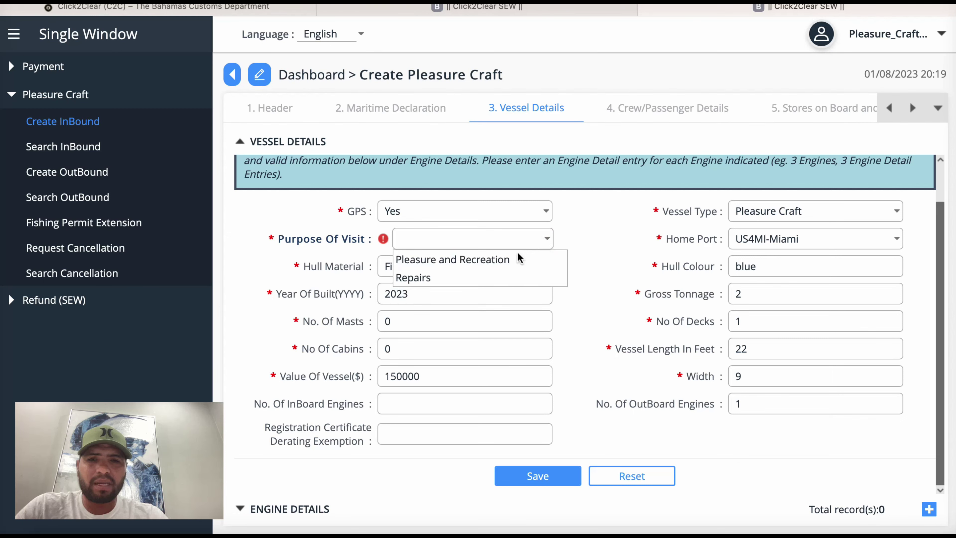
left_click(504, 259)
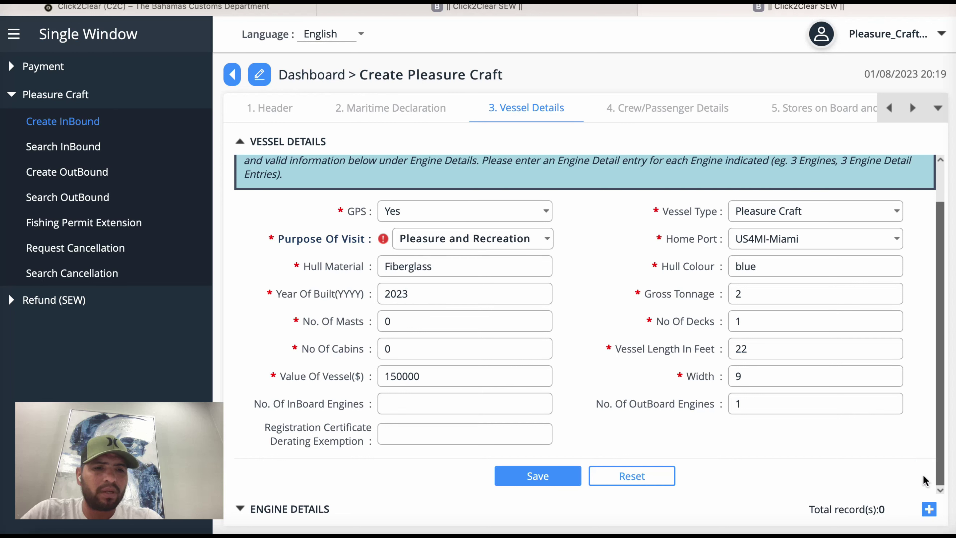
Step: Add an OUT motor engine entry, brand Yamaha, 150 horsepower, to Engine Details
left_click(928, 509)
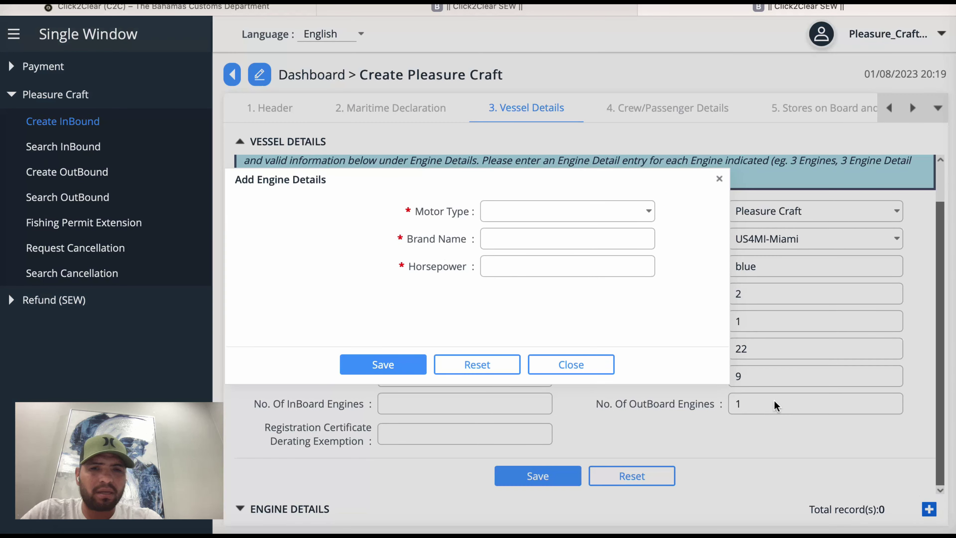
left_click(643, 214)
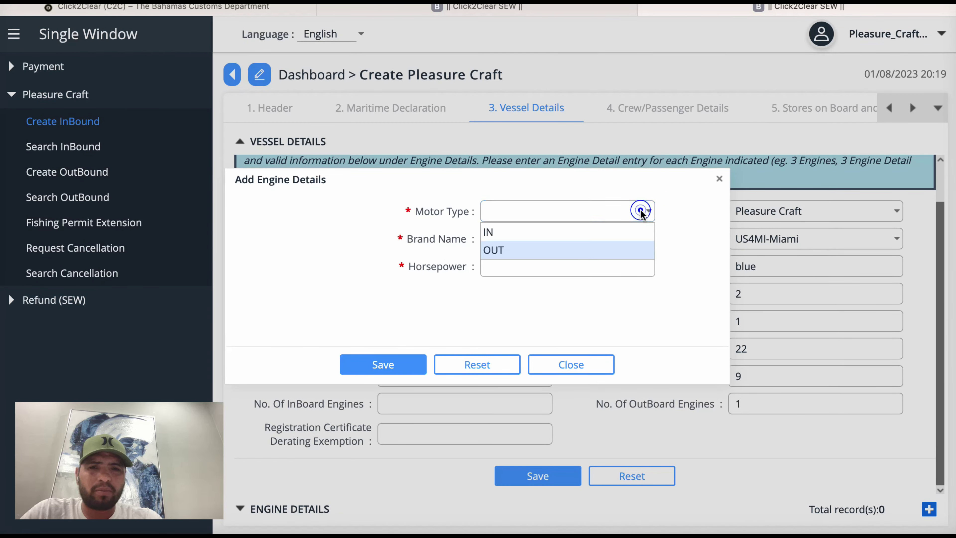
left_click(608, 251)
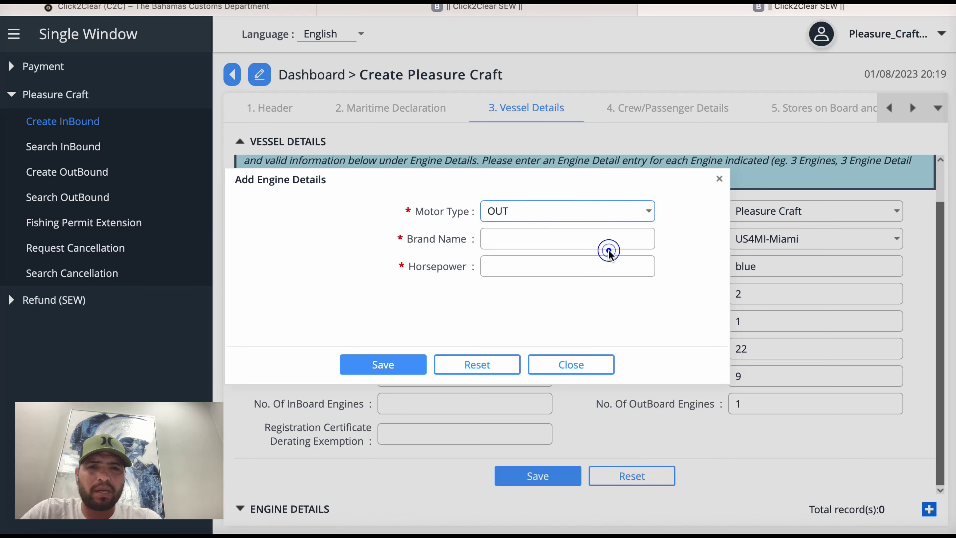
left_click(636, 238)
type("yamha")
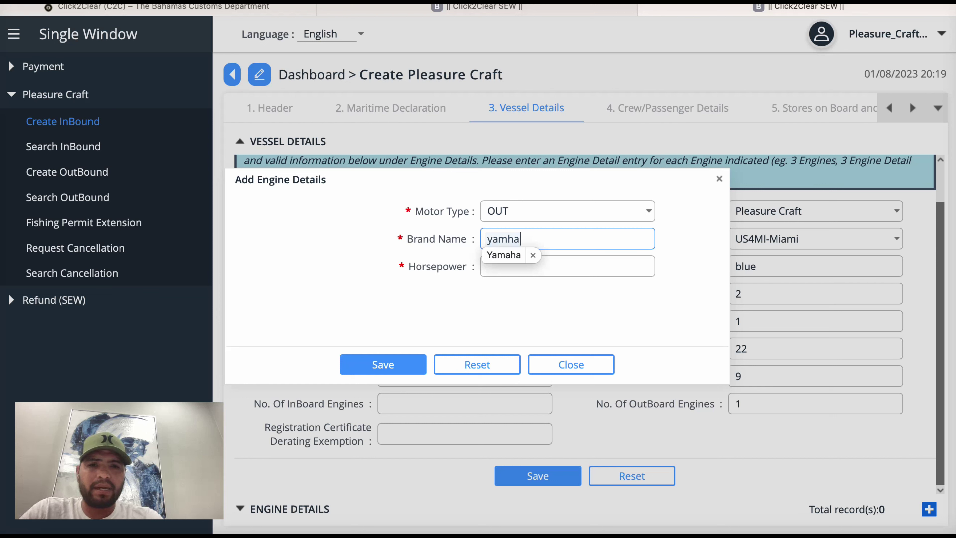
left_click(506, 259)
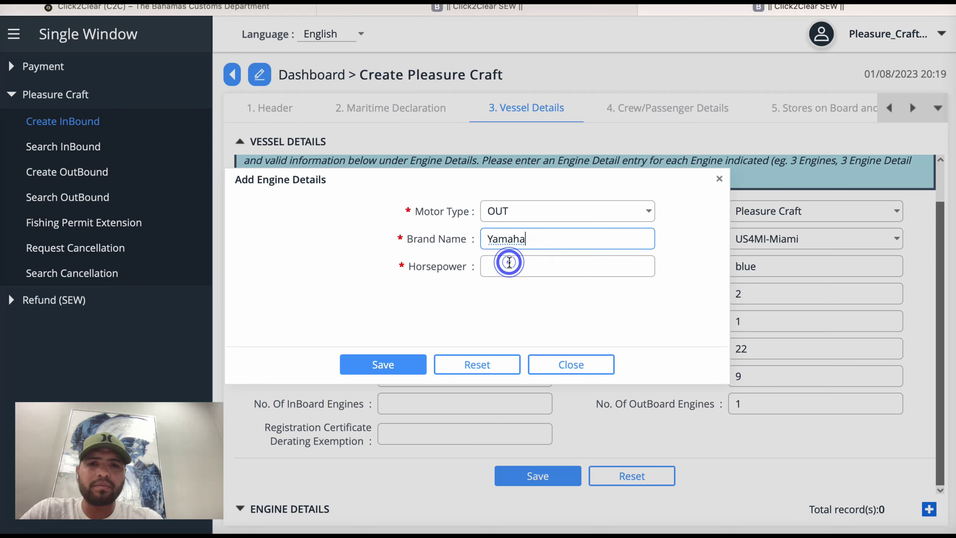
left_click(500, 266)
type("1")
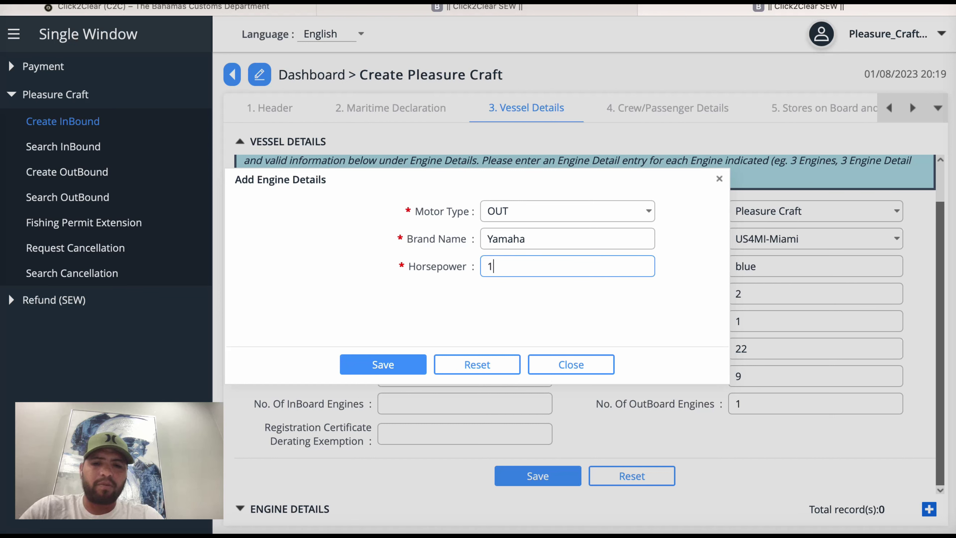
type("50")
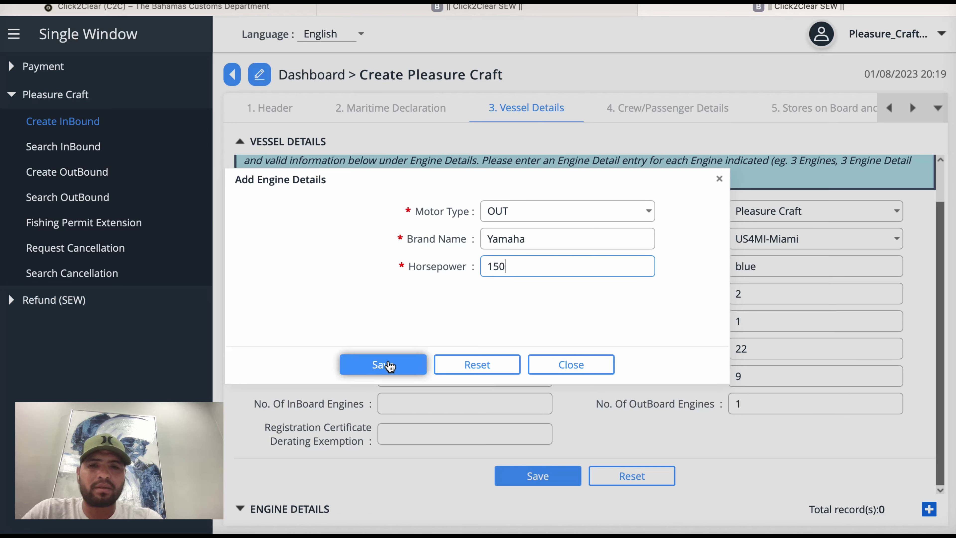
left_click(388, 362)
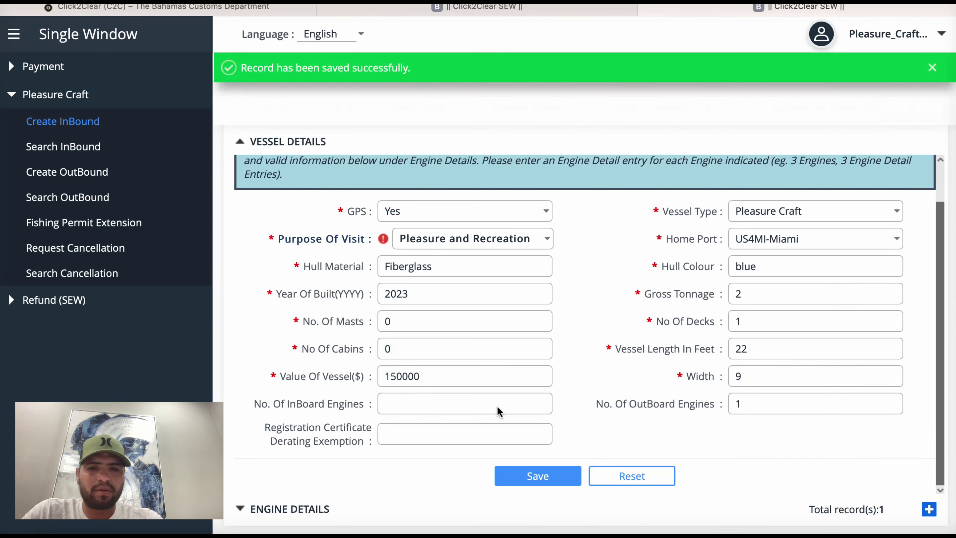
left_click(239, 507)
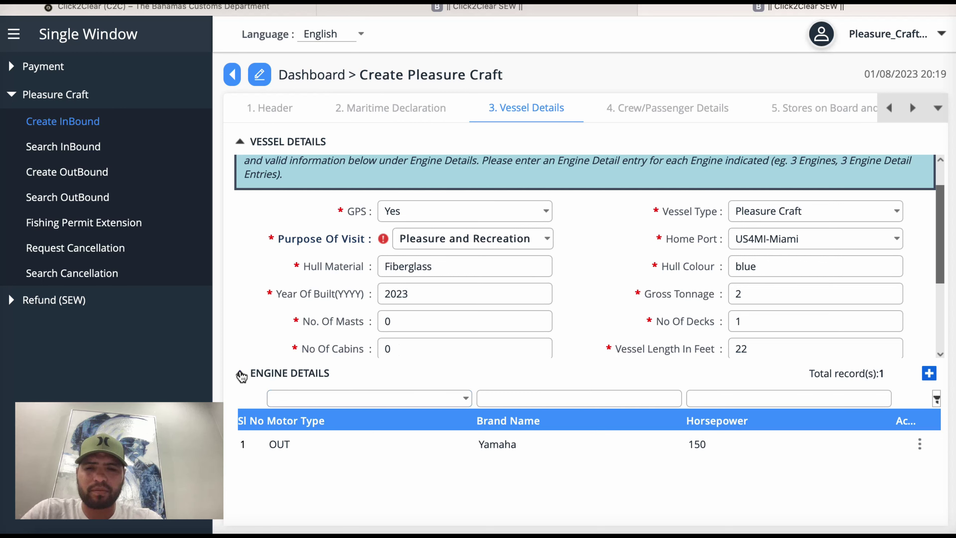
left_click(240, 374)
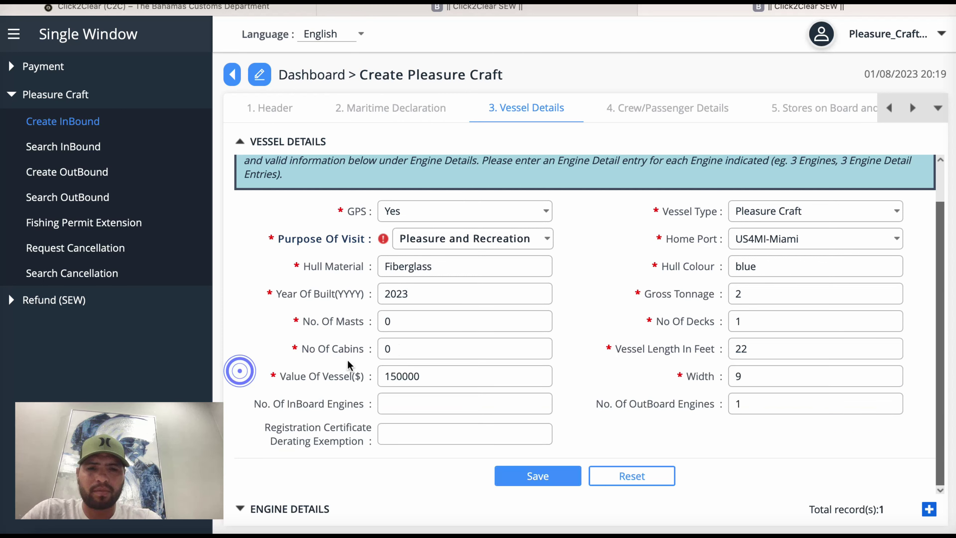
Step: Save the vessel details, acknowledge the note, and go to Crew/Passenger Details
left_click(548, 475)
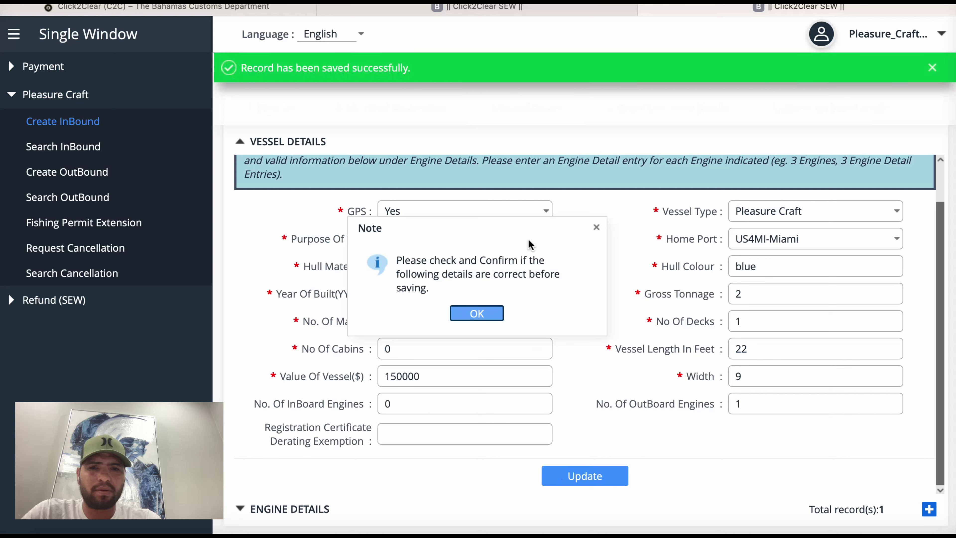
left_click(489, 314)
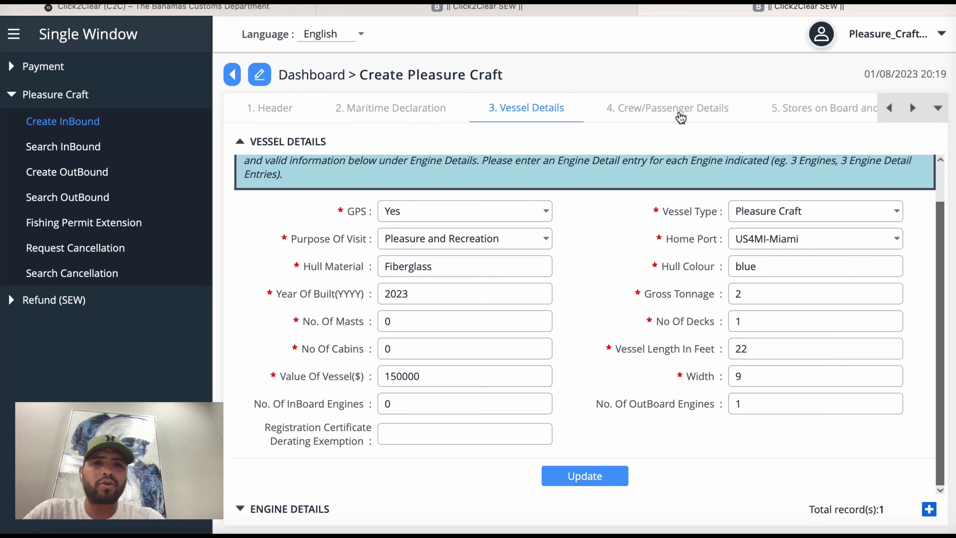
left_click(686, 113)
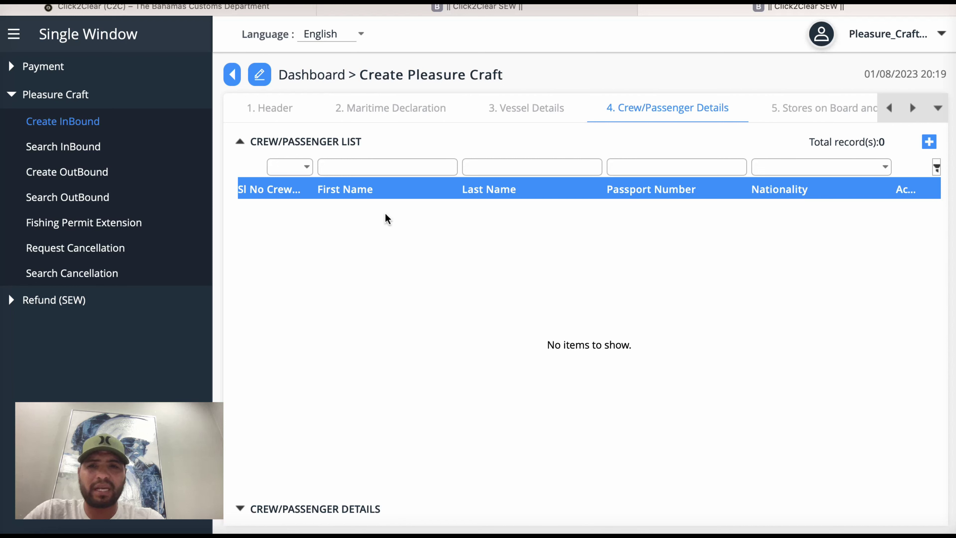
Step: Add a Master crew entry with the master's first and last name
left_click(306, 169)
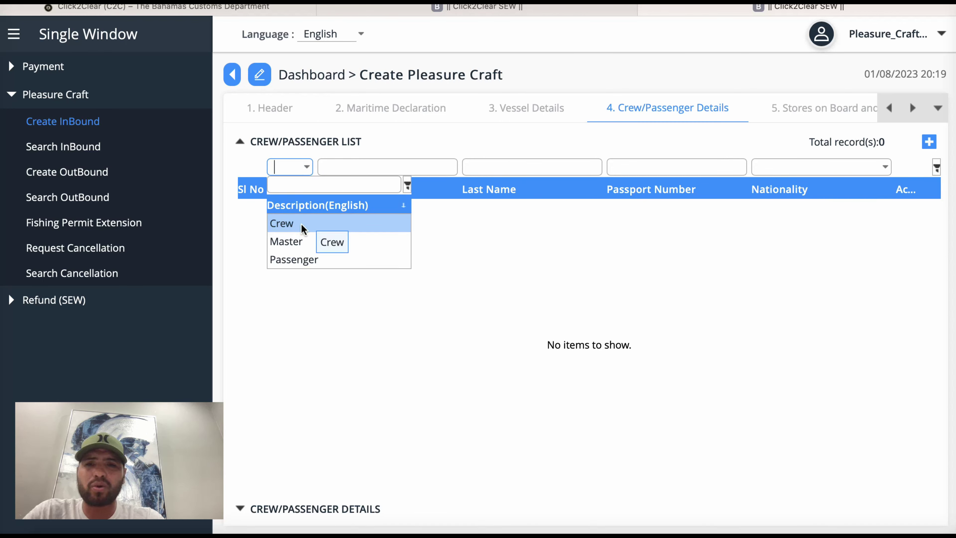
left_click(300, 241)
left_click(418, 164)
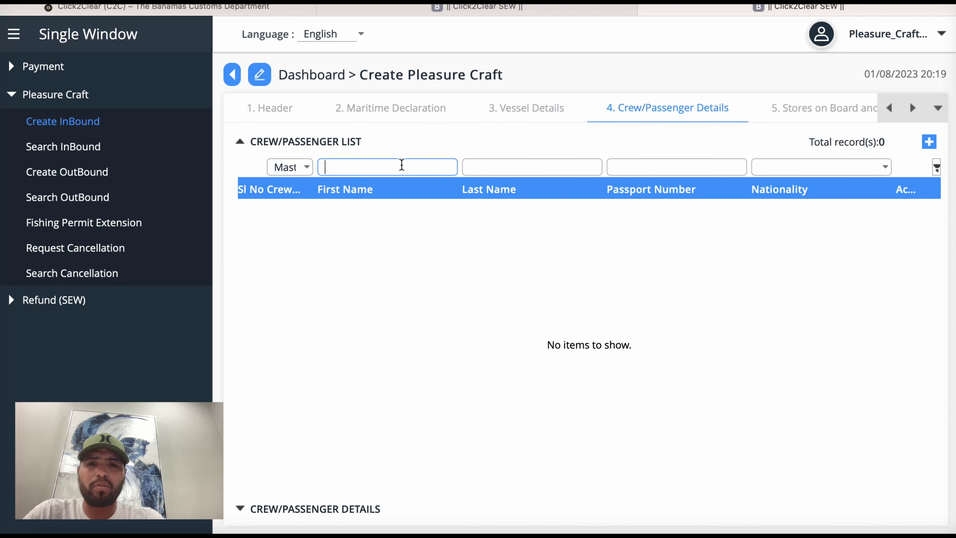
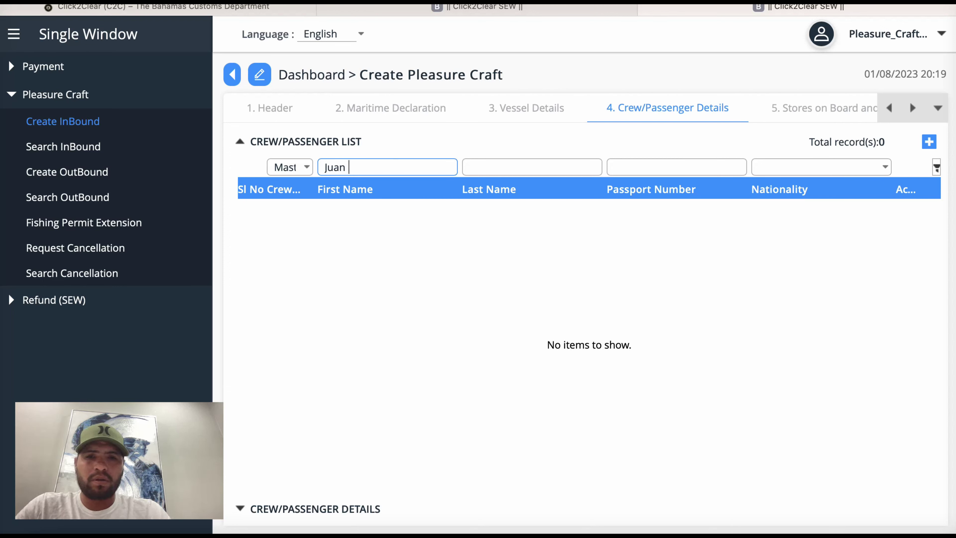
key("Tab")
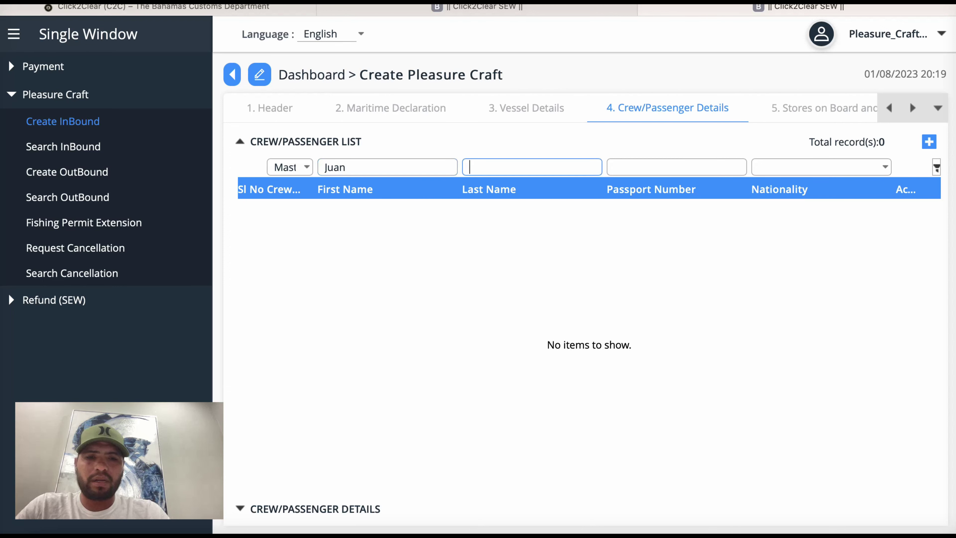
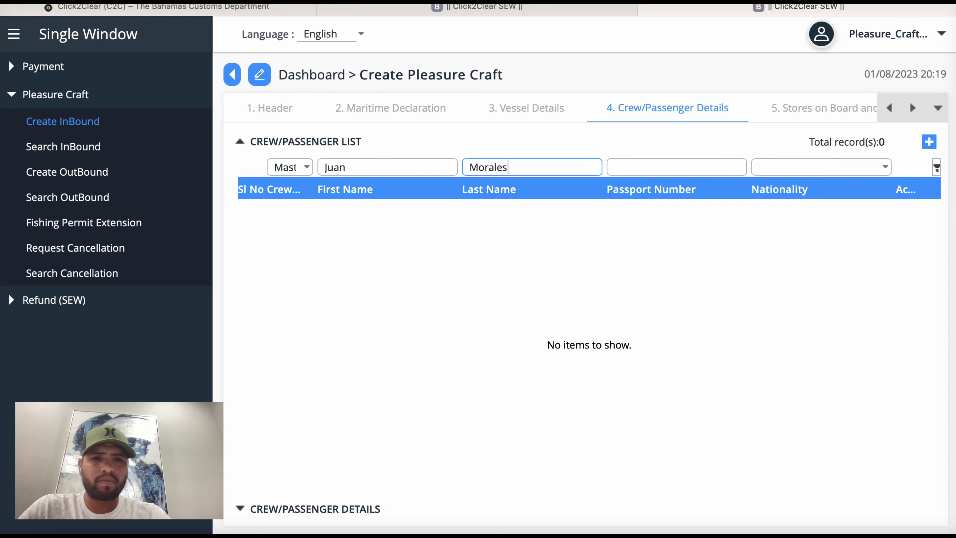
key("Tab")
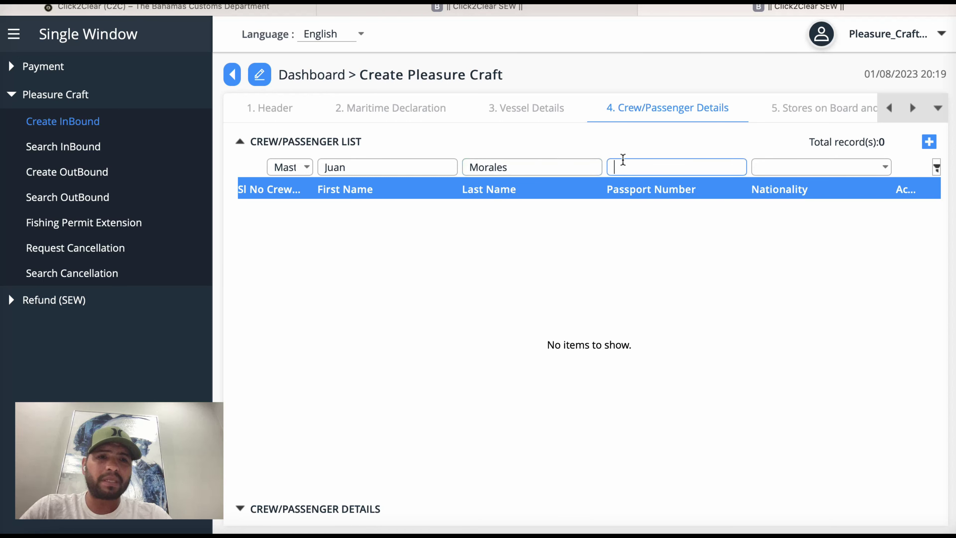
Step: Set the master's nationality to UNITED STATES OF AMERICA, then open Stores on Board and Other
left_click(882, 169)
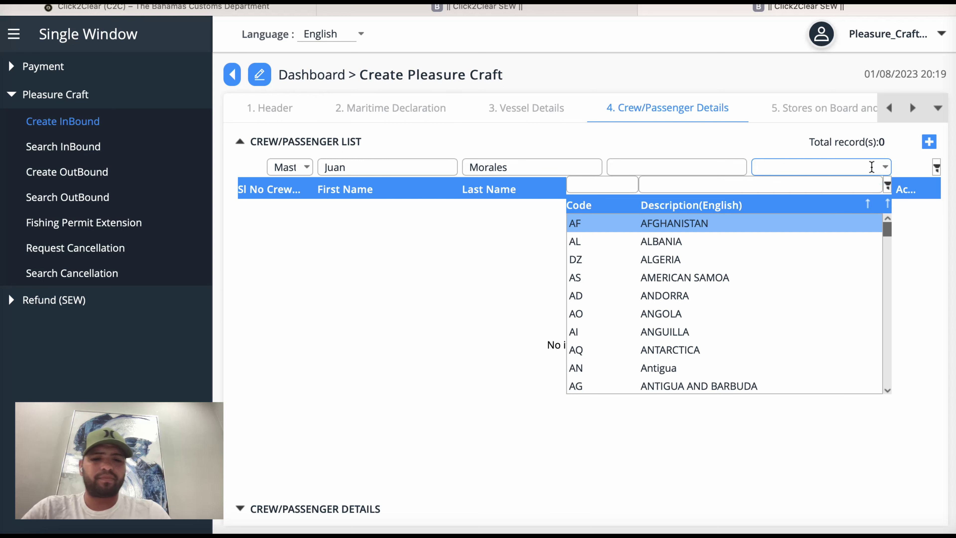
type("united")
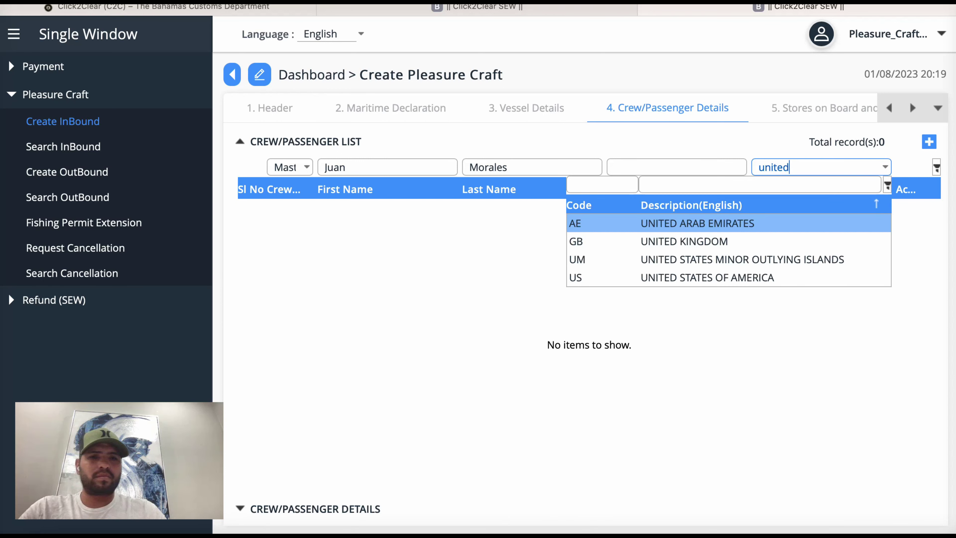
left_click(725, 277)
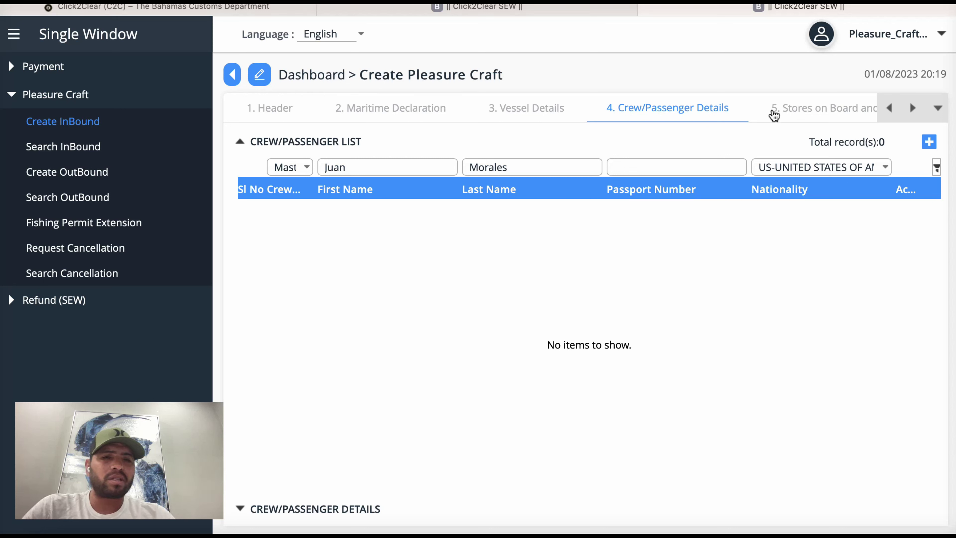
left_click(913, 110)
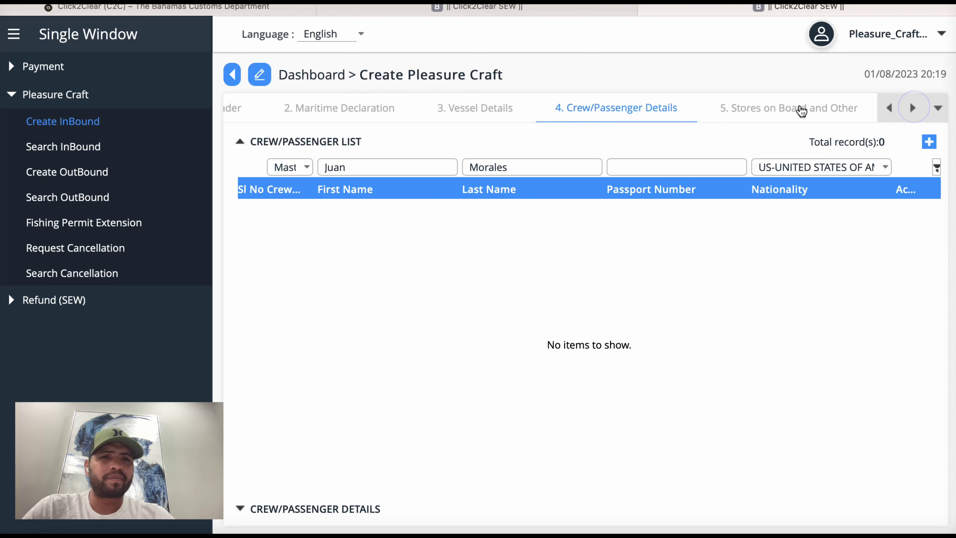
left_click(764, 115)
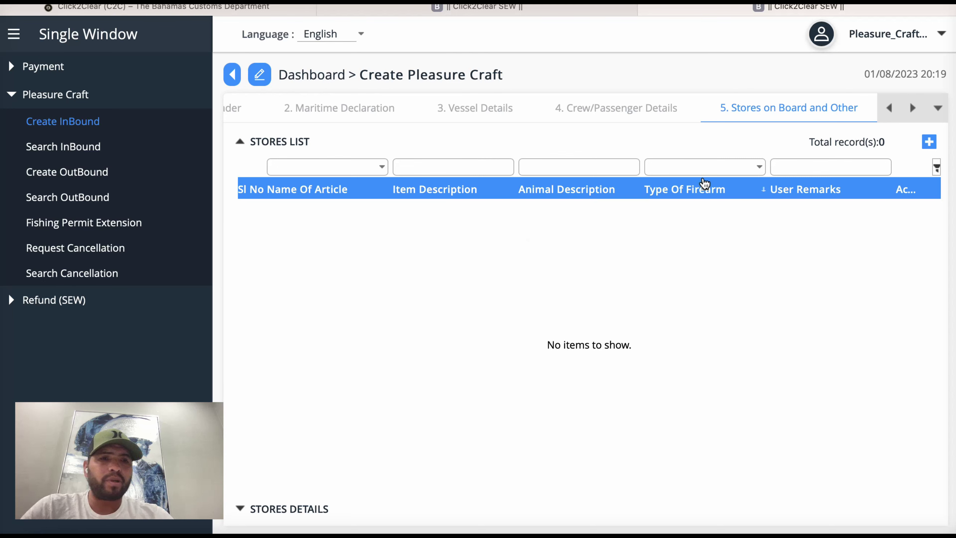
Step: Leave the Name Of Article list unchosen and move to the Documents section with its Pleasure Craft Reg-Document record
left_click(912, 109)
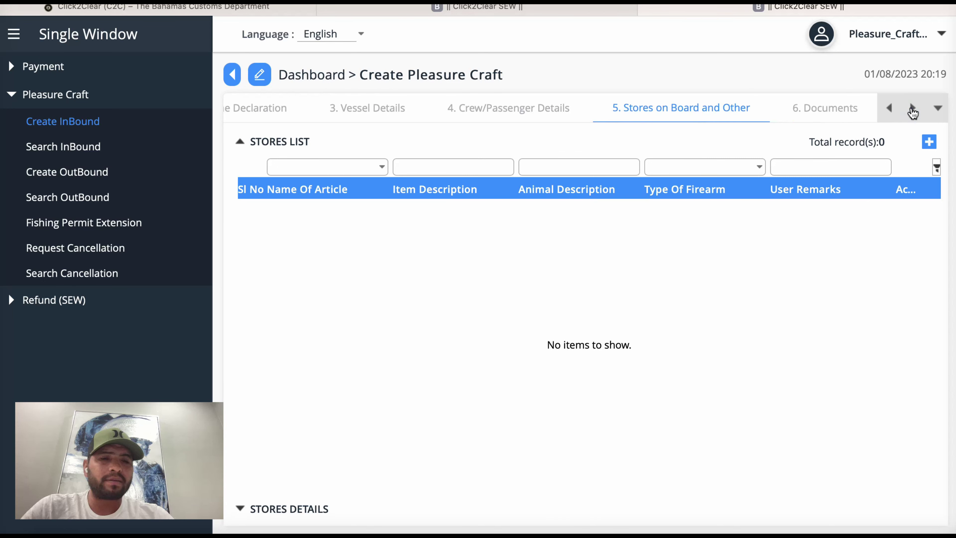
left_click(912, 109)
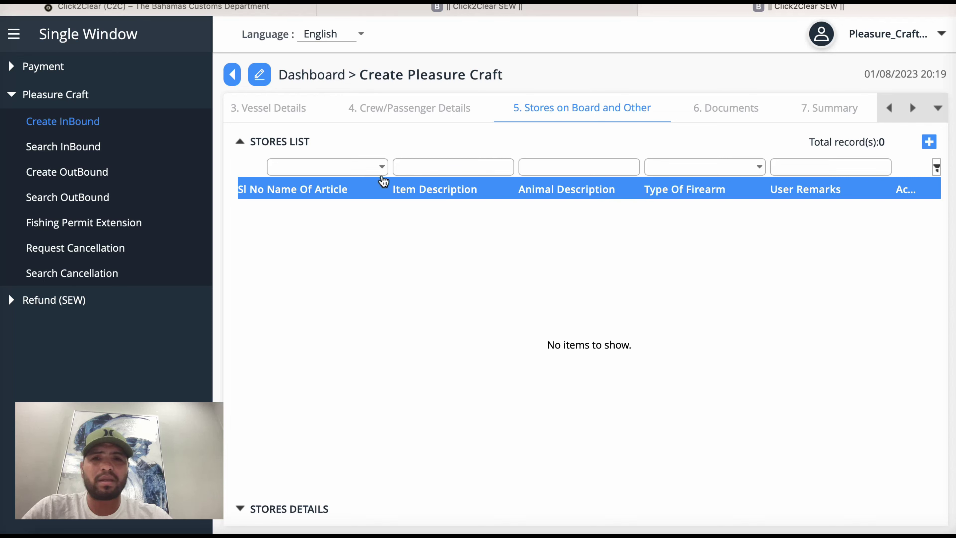
left_click(383, 167)
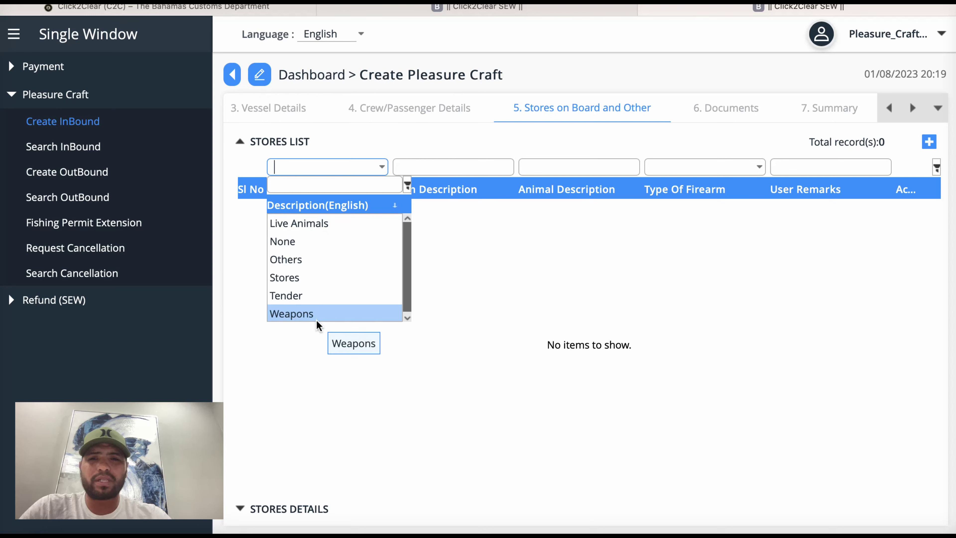
left_click(533, 243)
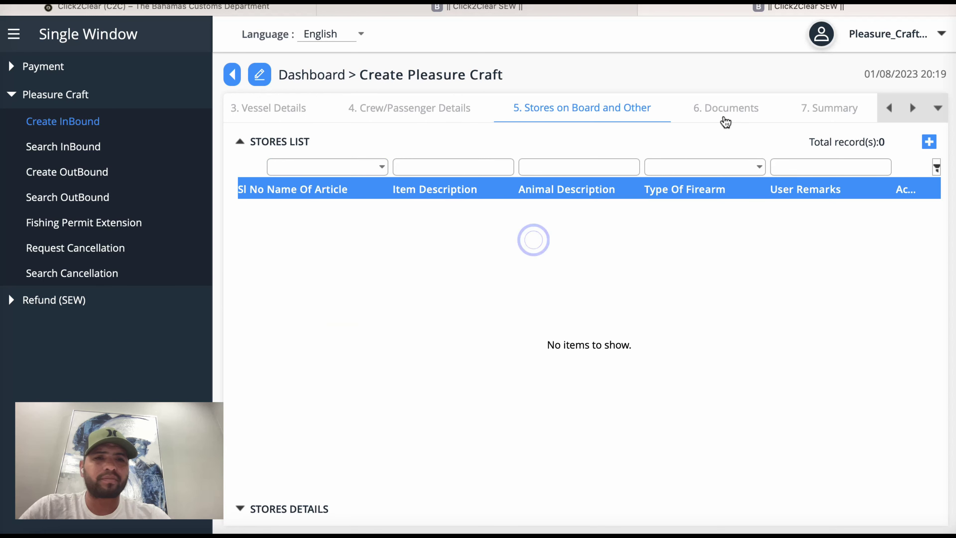
left_click(732, 110)
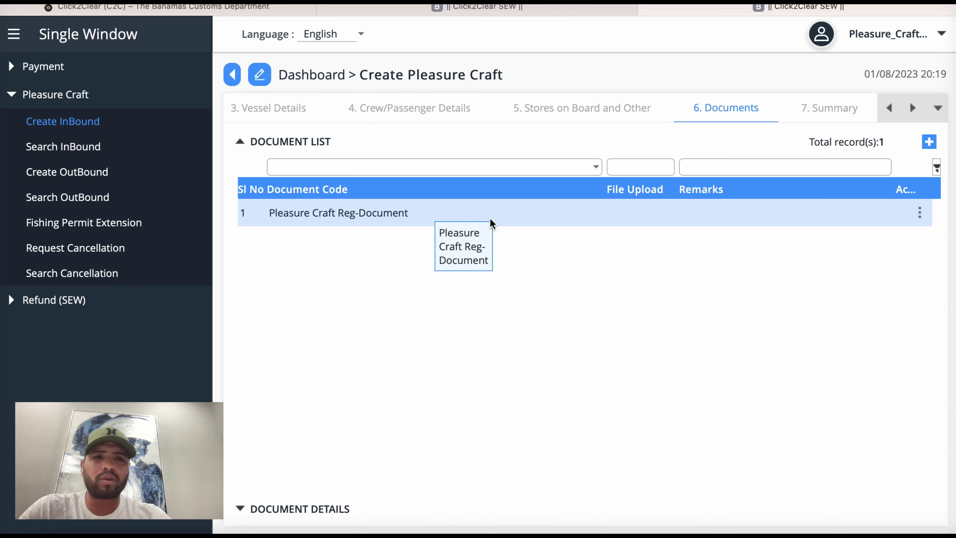
Step: Open the Pleasure Craft Reg-Document record and review its Document Code list without changing it
left_click(509, 217)
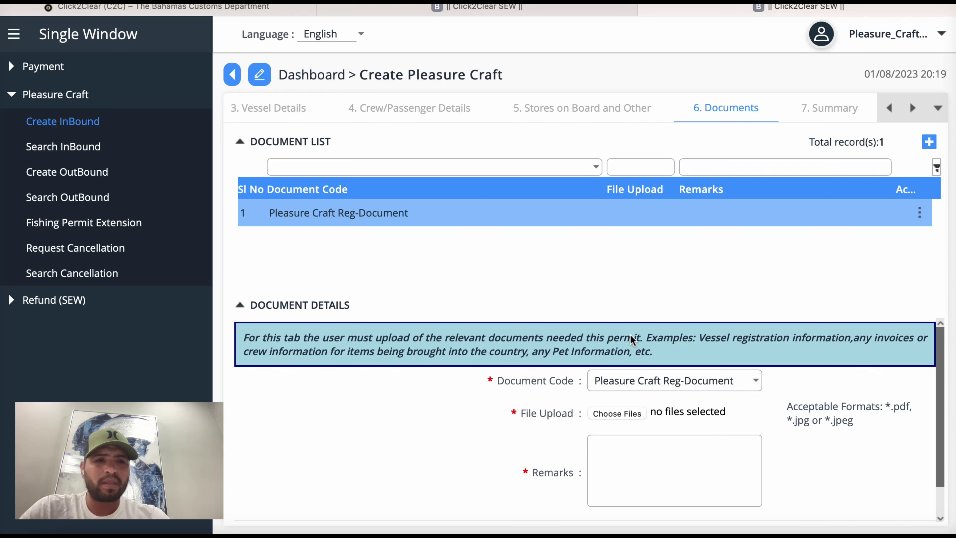
scroll(632, 340, "down", 2)
scroll(632, 340, "up", 2)
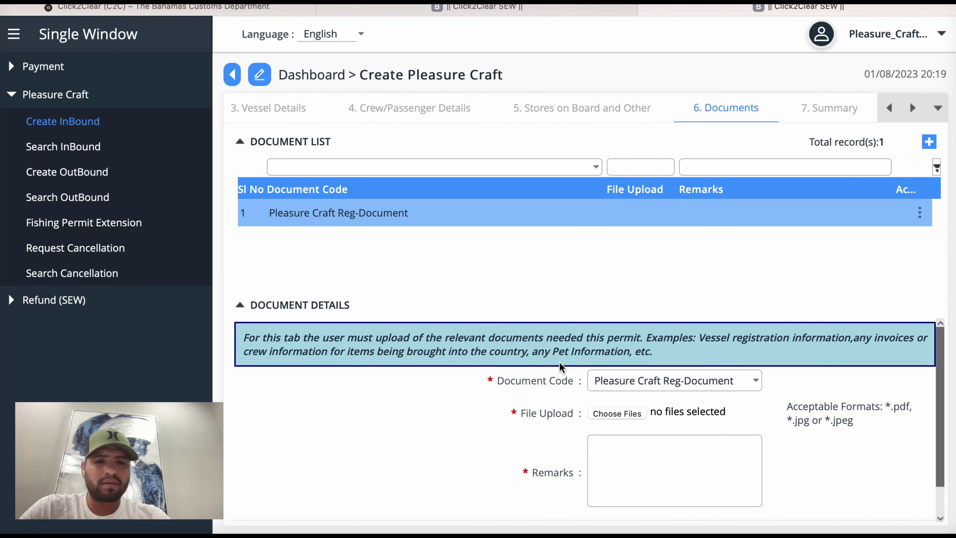
left_click(755, 383)
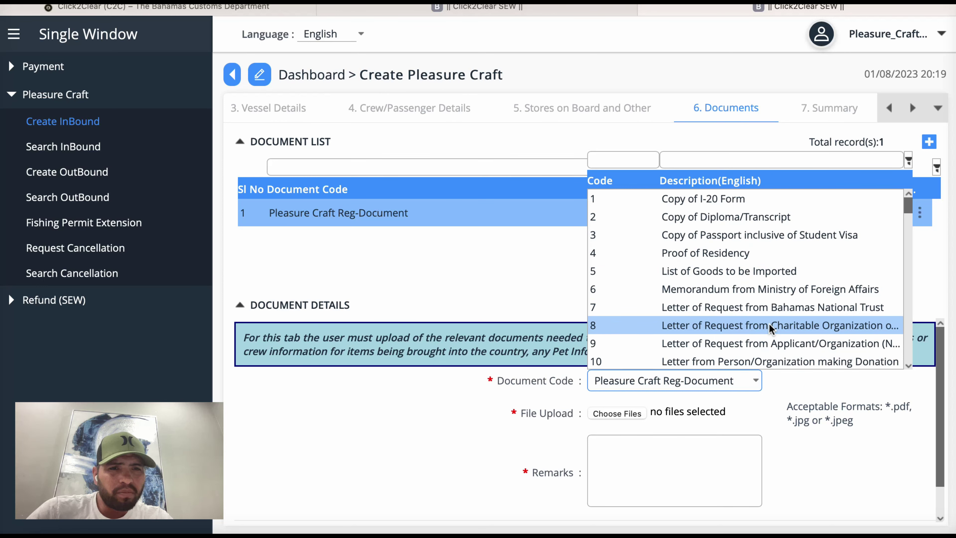
scroll(769, 326, "down", 4)
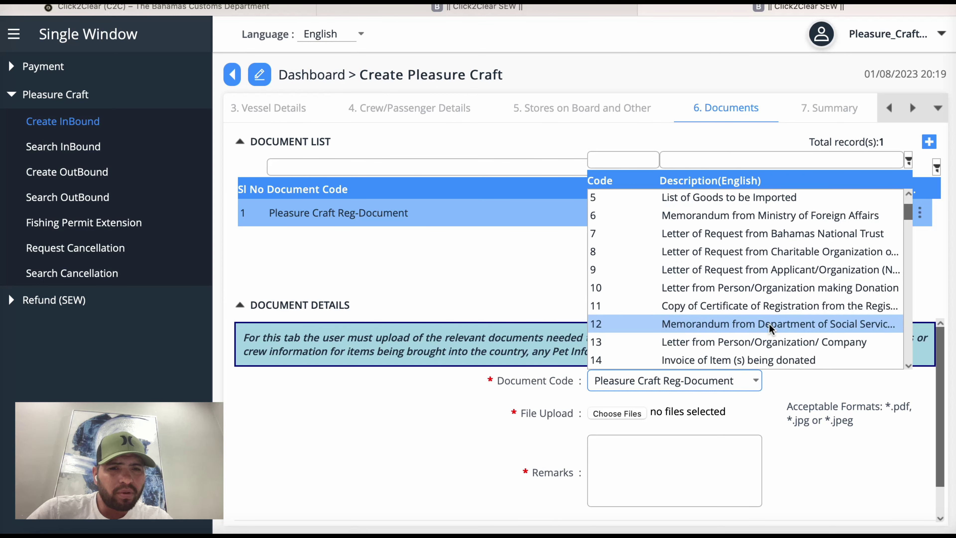
left_click(791, 383)
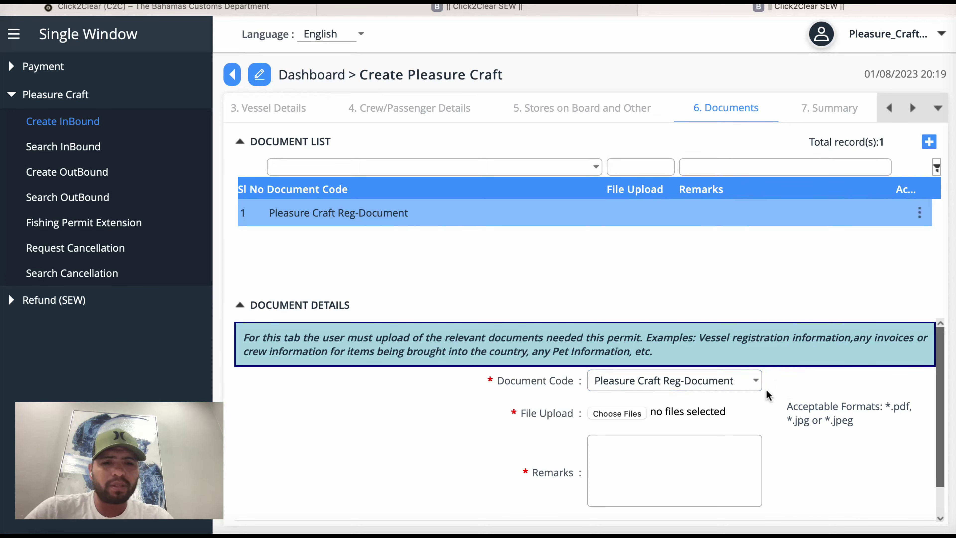
Step: Update the document entry without attaching a file, then view the declaration Summary
left_click(612, 413)
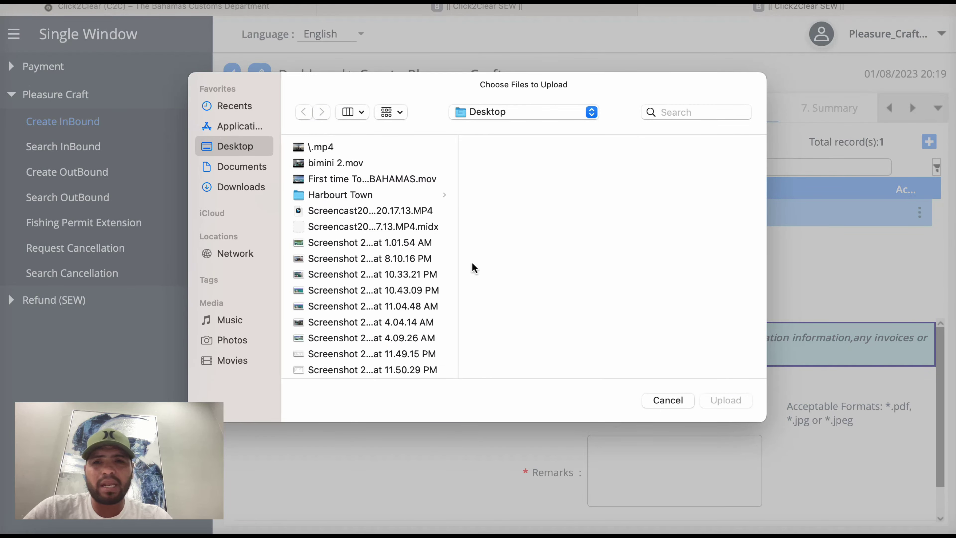
left_click(665, 400)
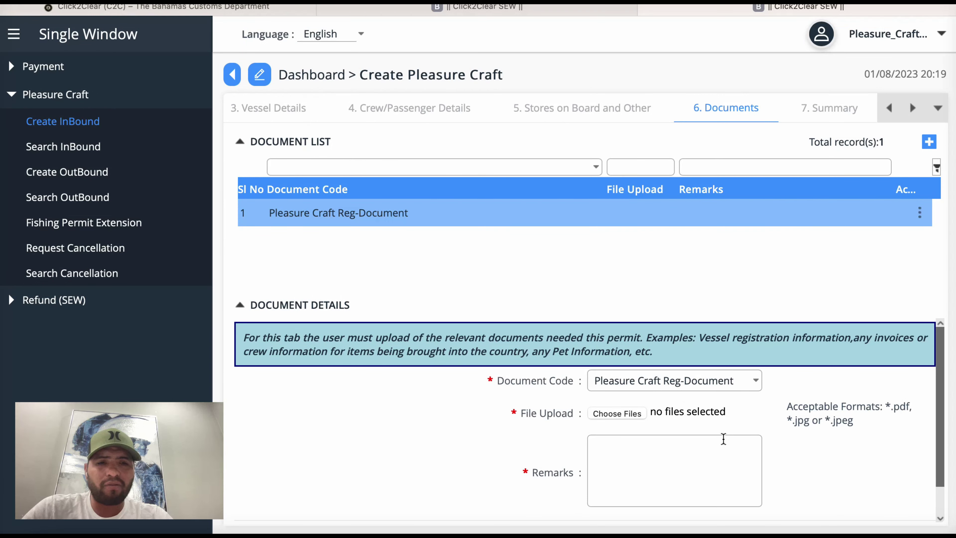
scroll(722, 438, "down", 2)
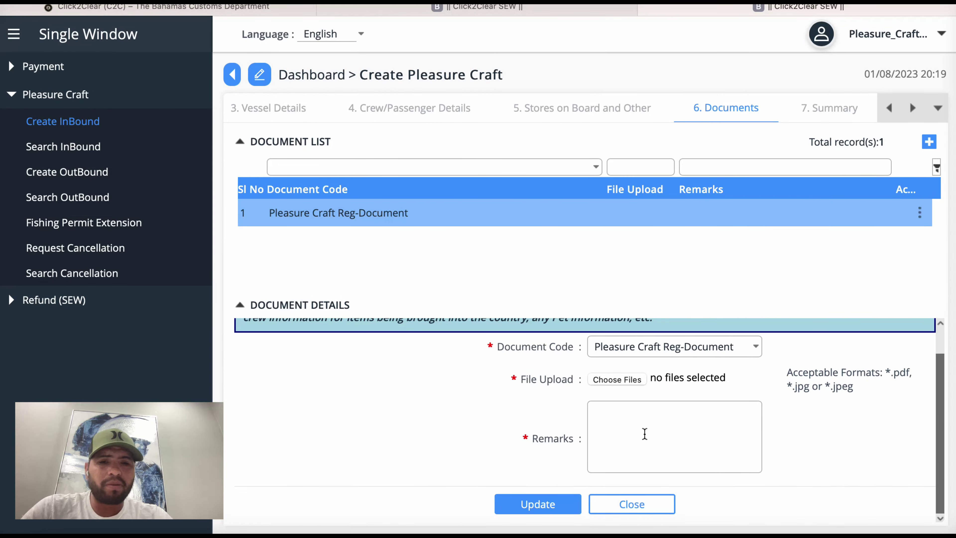
left_click(538, 505)
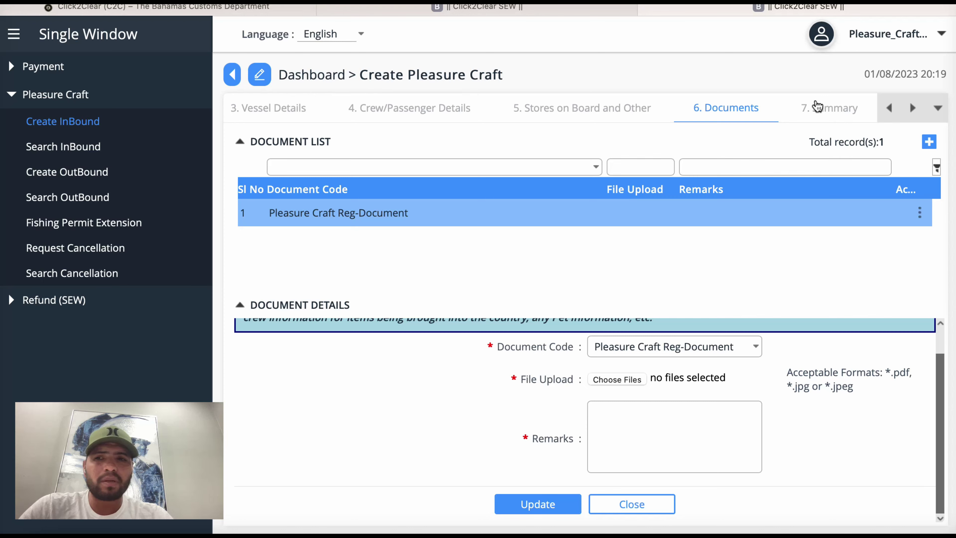
left_click(842, 112)
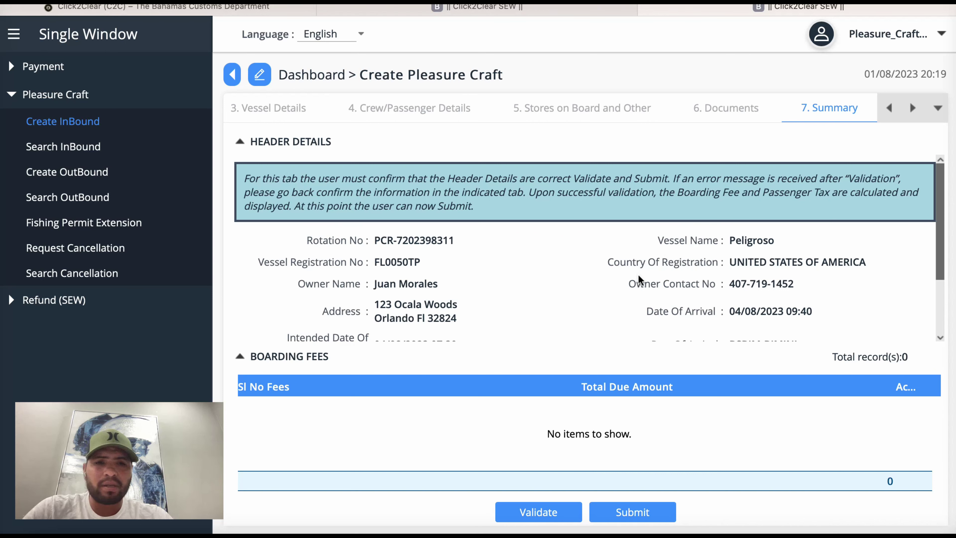
scroll(639, 276, "down", 3)
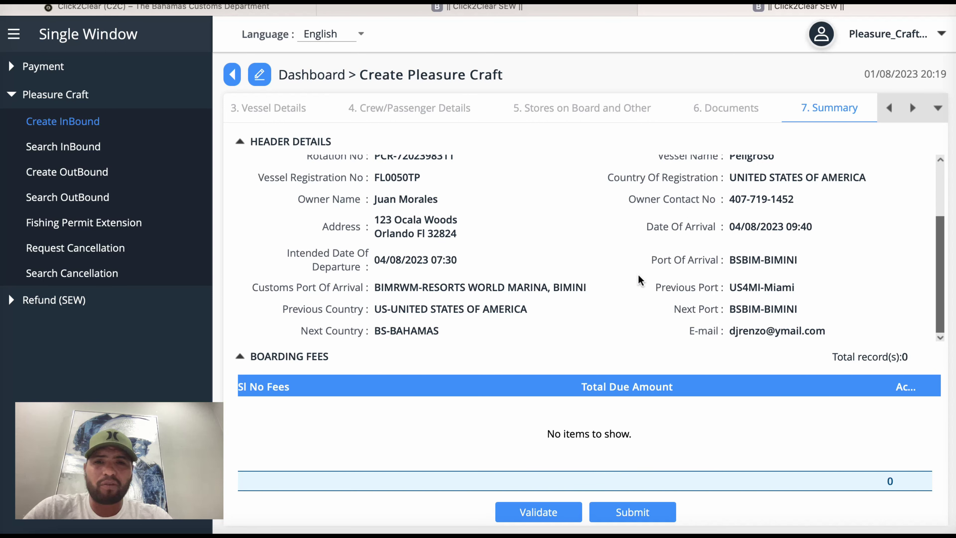
scroll(638, 274, "up", 3)
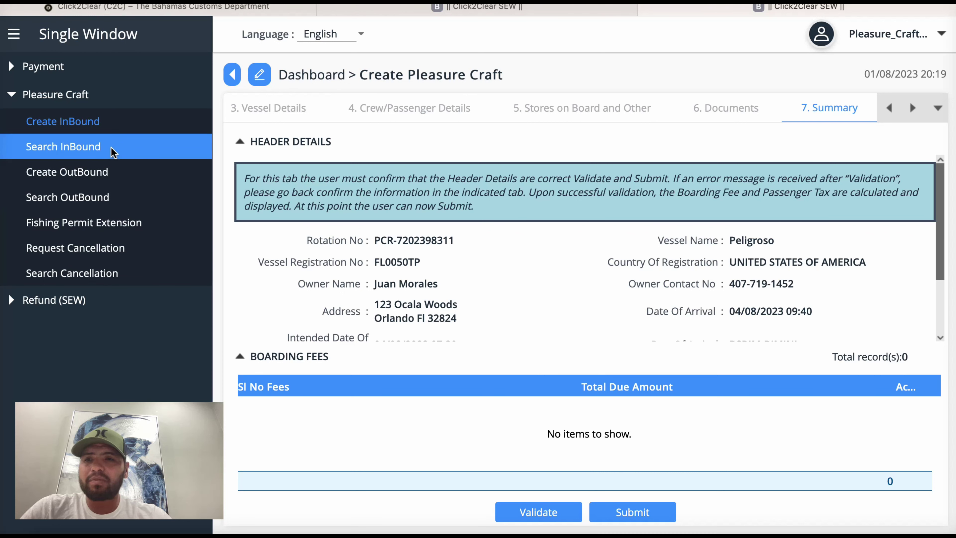
Step: On Search Inbound, choose Existing and enter the declaration's rotation number and vessel registration number
left_click(80, 147)
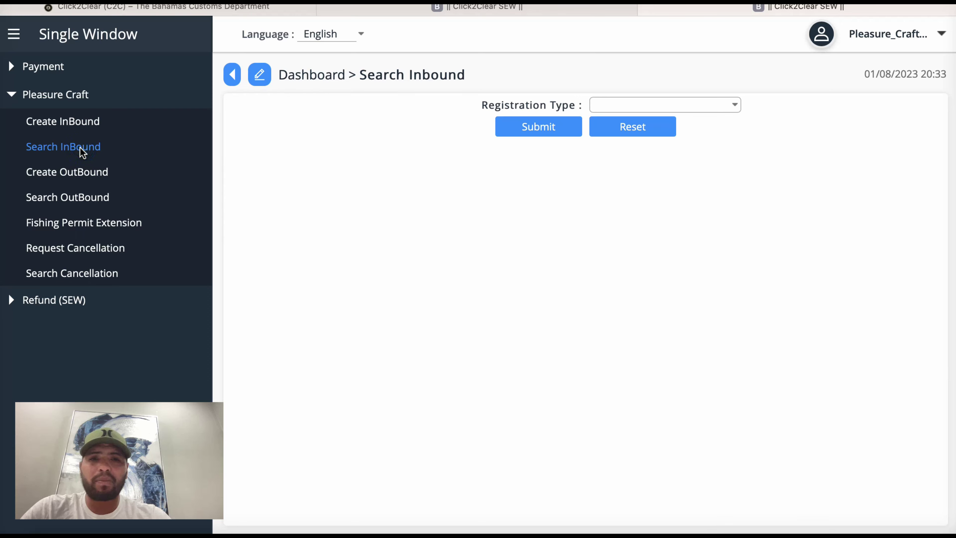
left_click(734, 108)
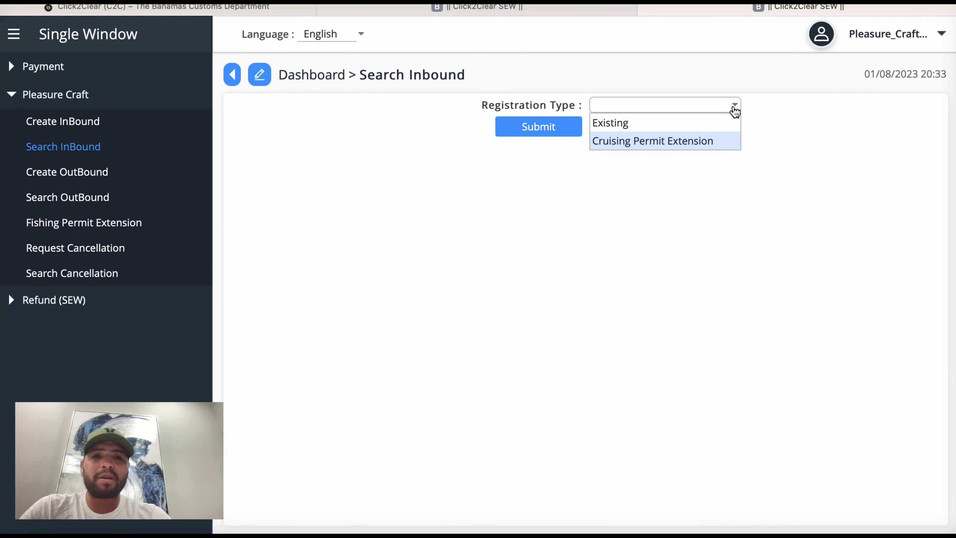
left_click(661, 124)
left_click(639, 129)
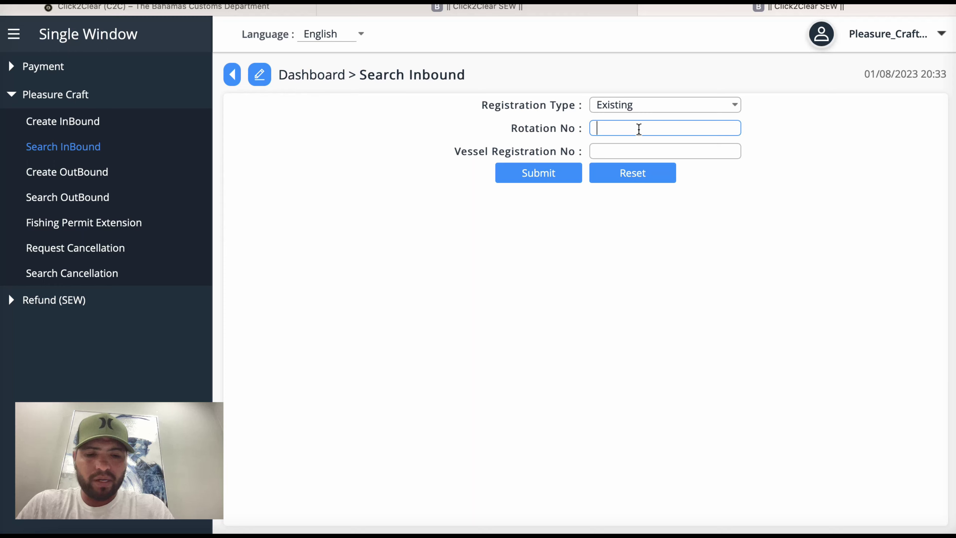
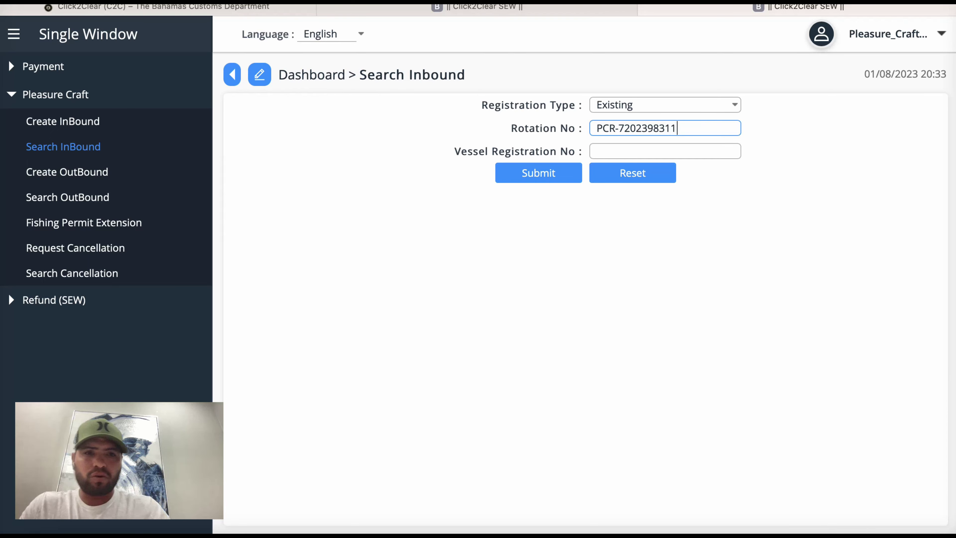
left_click(678, 151)
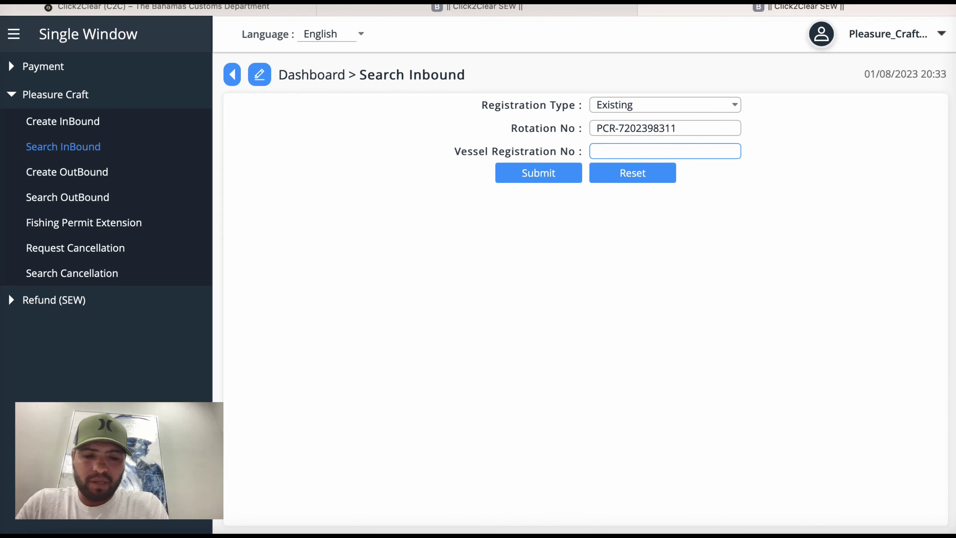
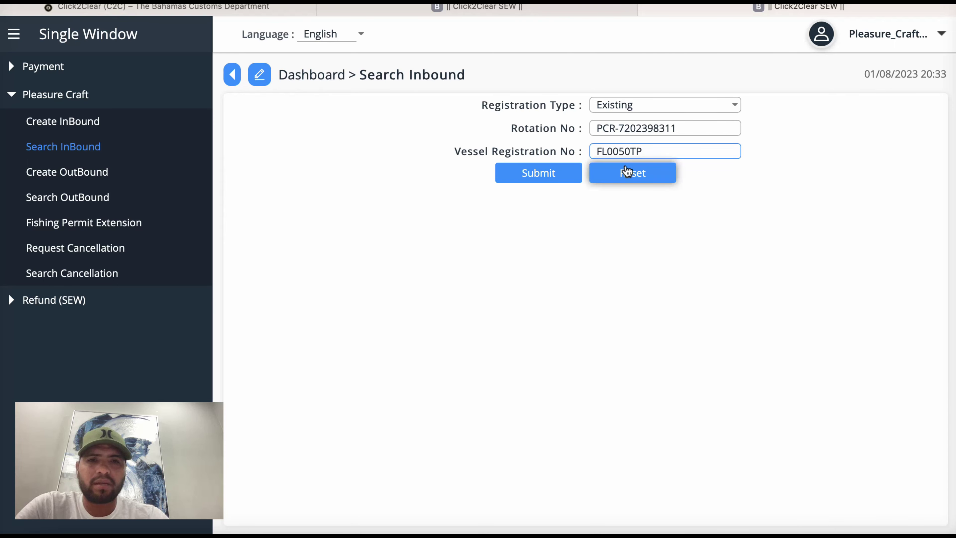
Step: Run the search and open the found Peligroso draft for editing from its Action menu
left_click(546, 173)
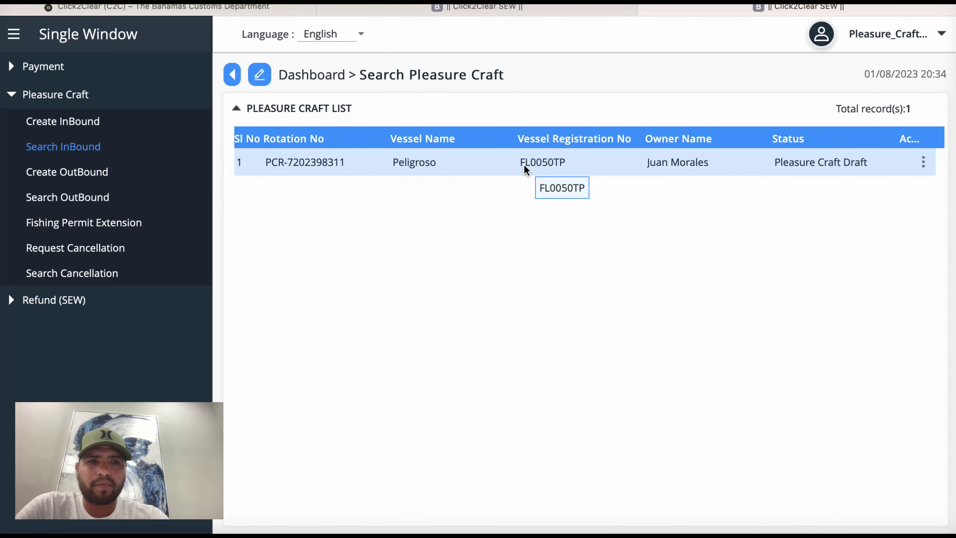
left_click(923, 166)
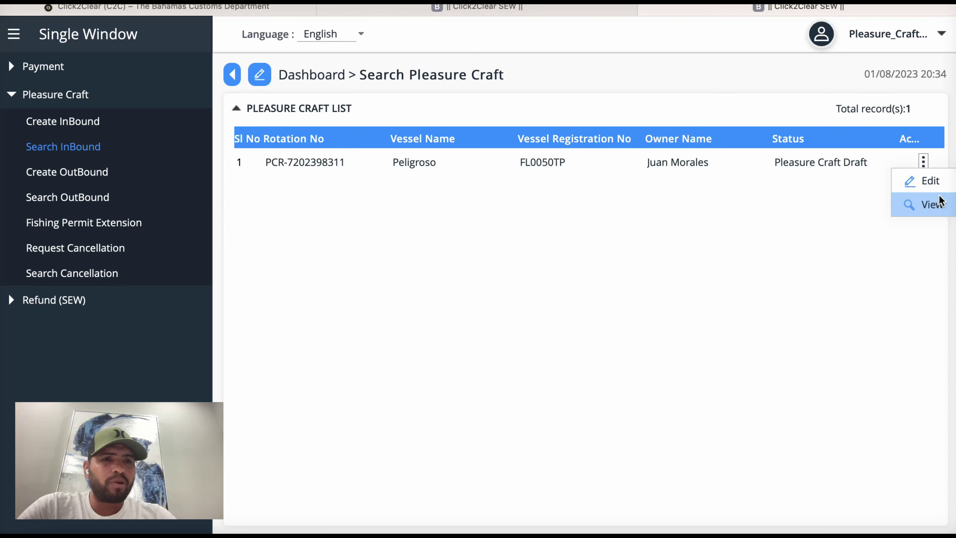
left_click(733, 161)
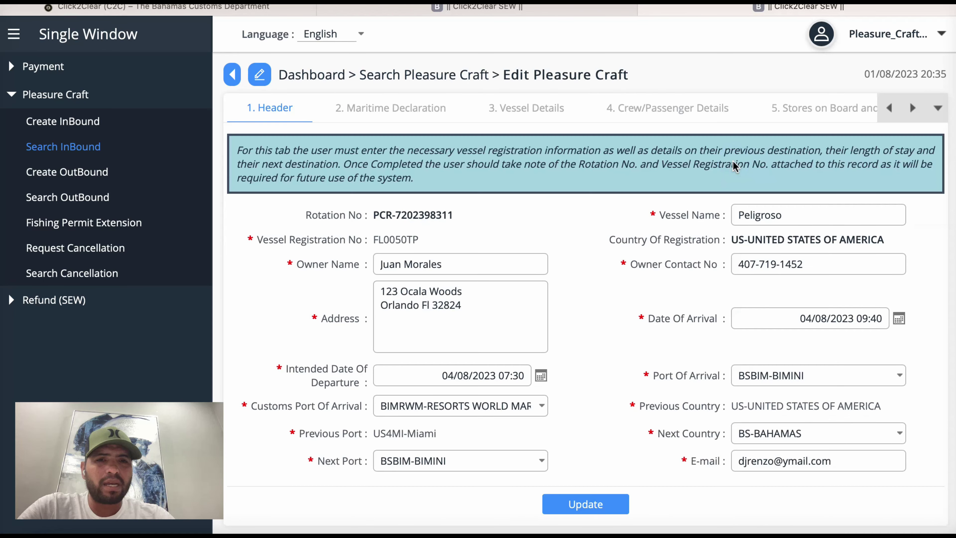
Step: Leave the edit form via the account menu and cruising permit request, then expand Pleasure Craft in the sidebar
left_click(941, 35)
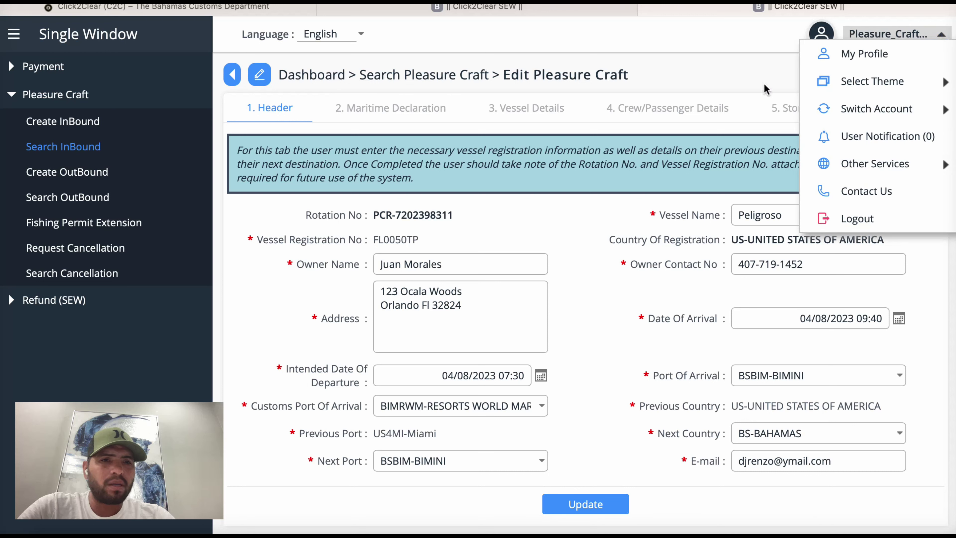
left_click(745, 70)
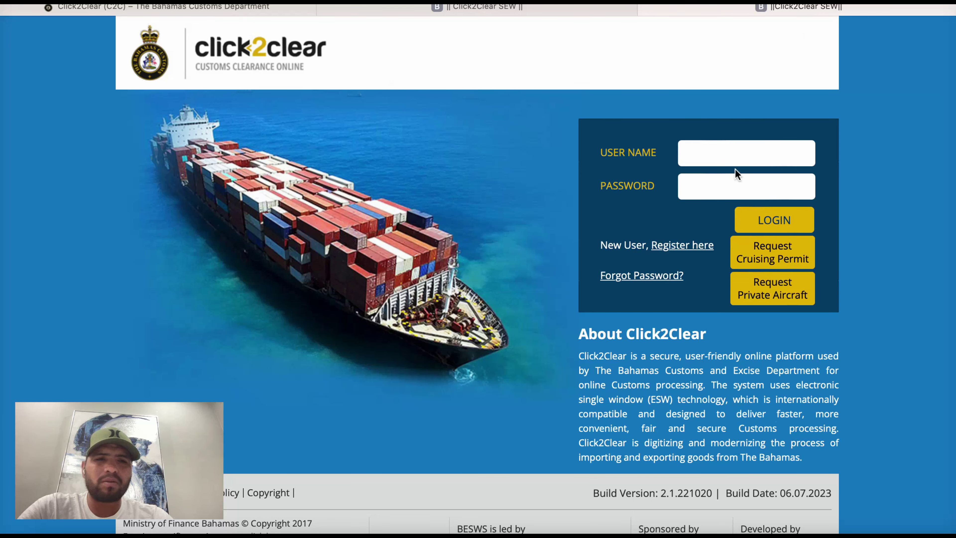
left_click(787, 259)
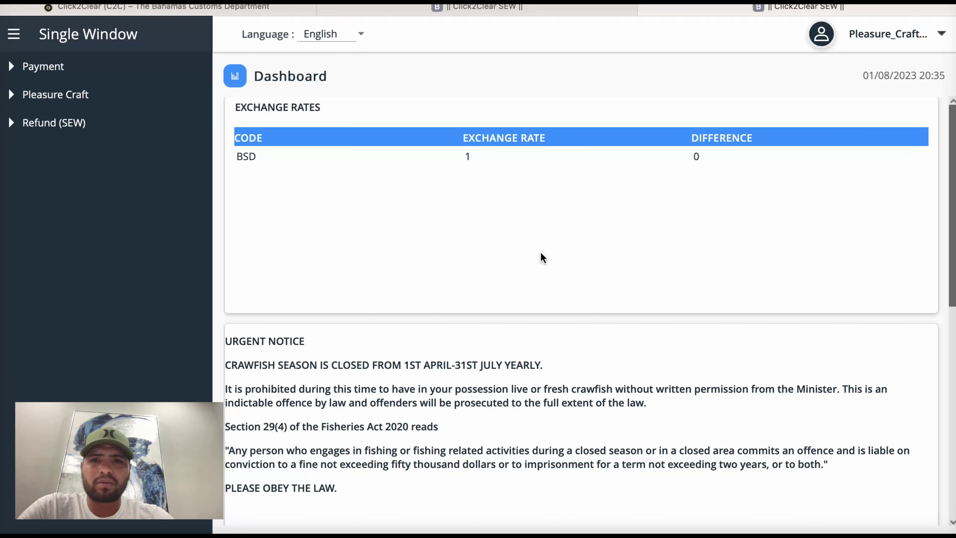
left_click(44, 98)
Step: Search Inbound as Cruising Permit Extension using the rotation and vessel registration numbers
left_click(41, 146)
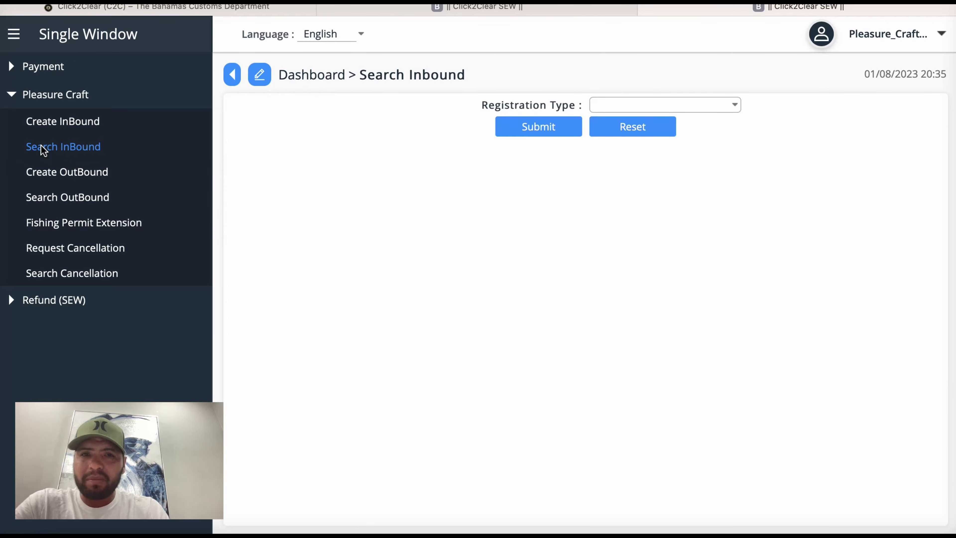
left_click(728, 104)
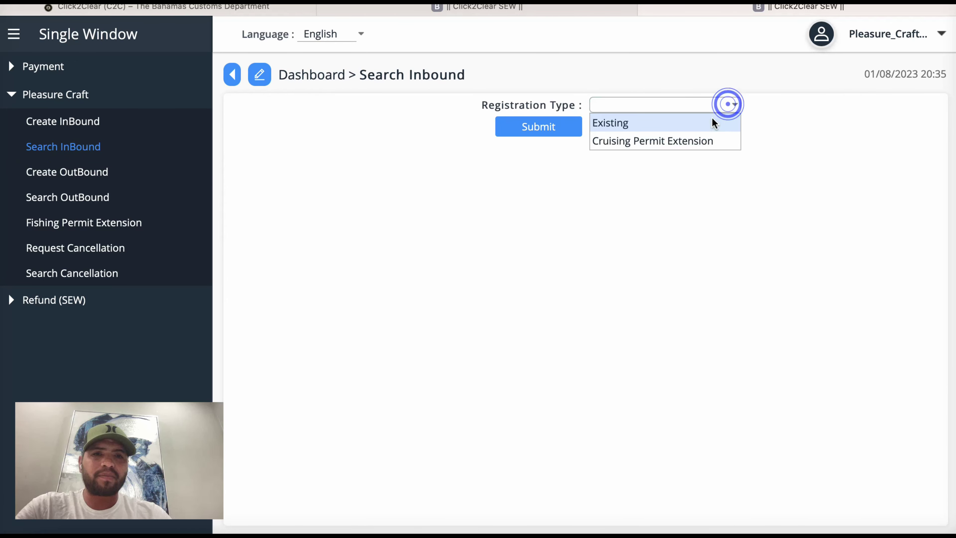
left_click(703, 142)
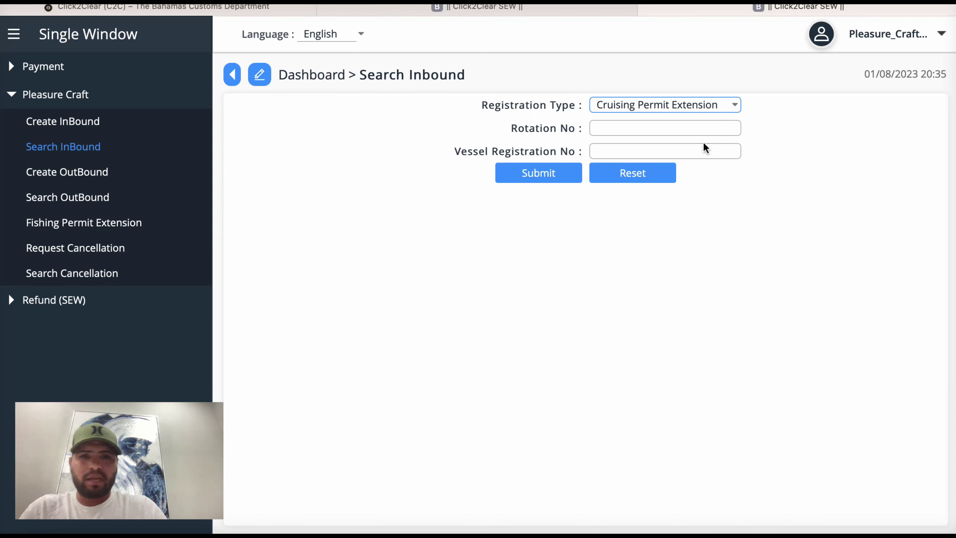
left_click(659, 125)
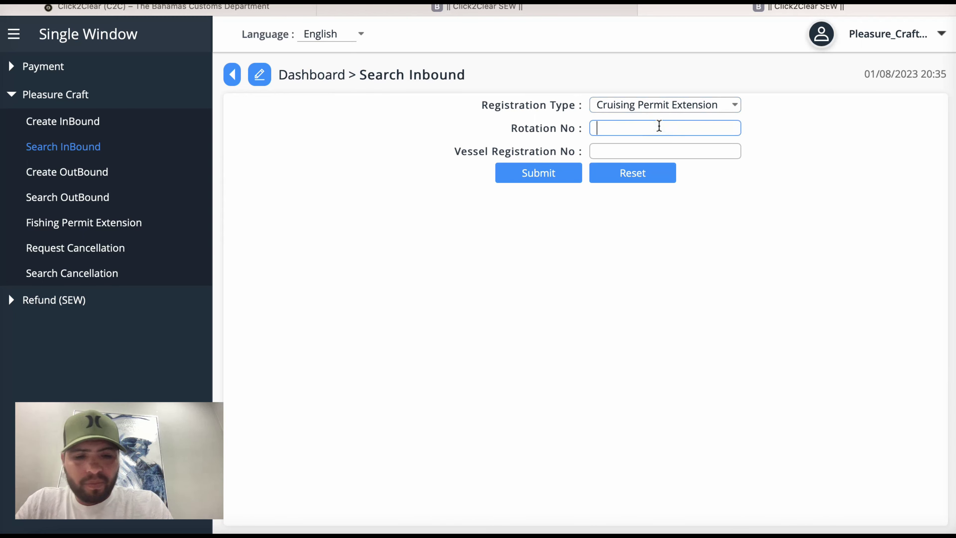
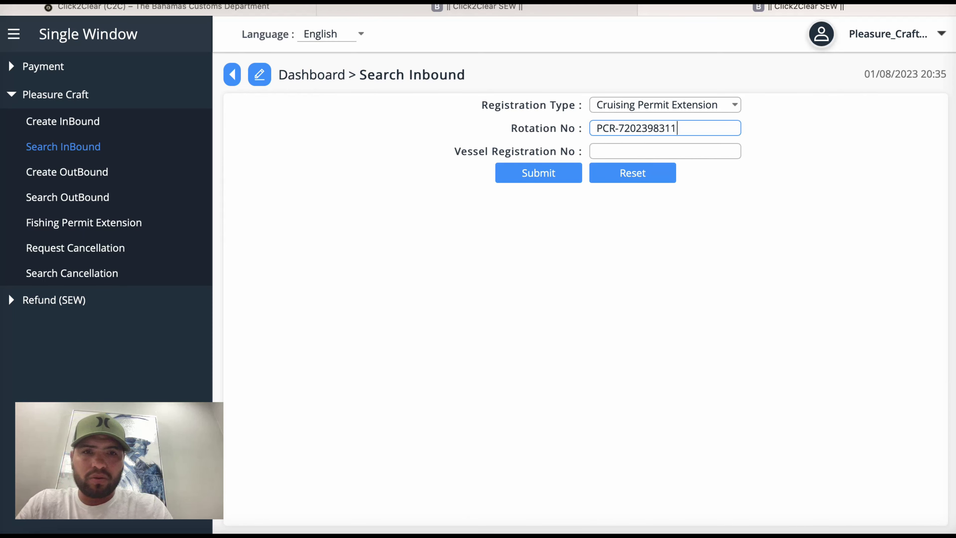
left_click(664, 151)
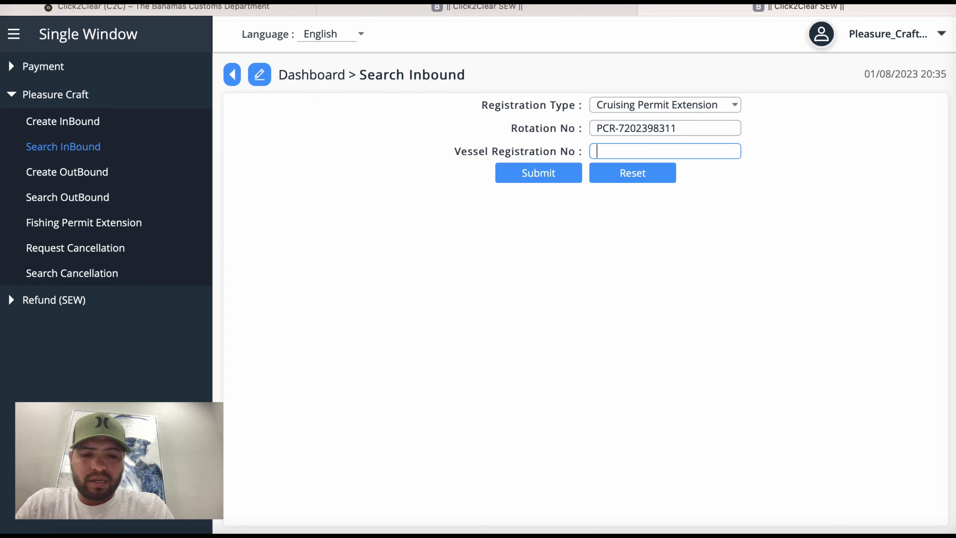
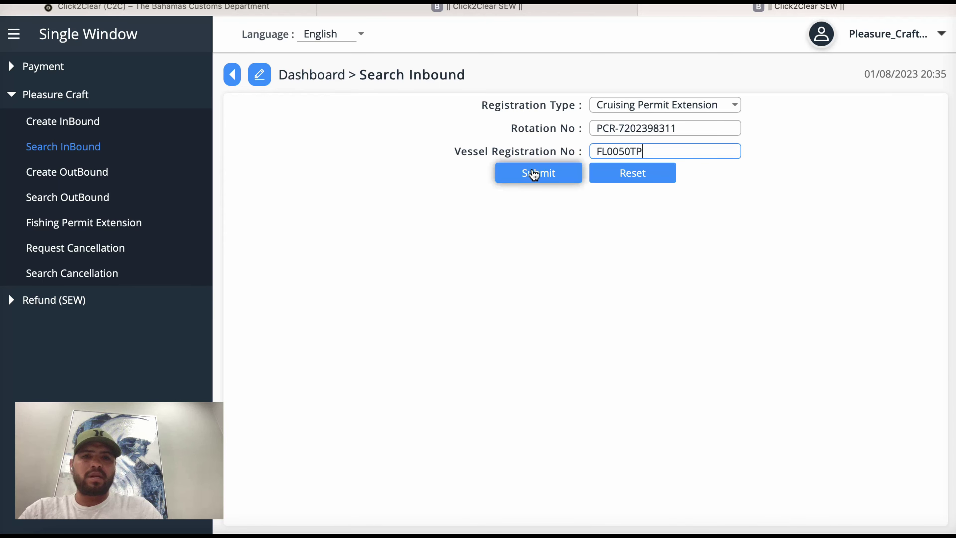
left_click(531, 173)
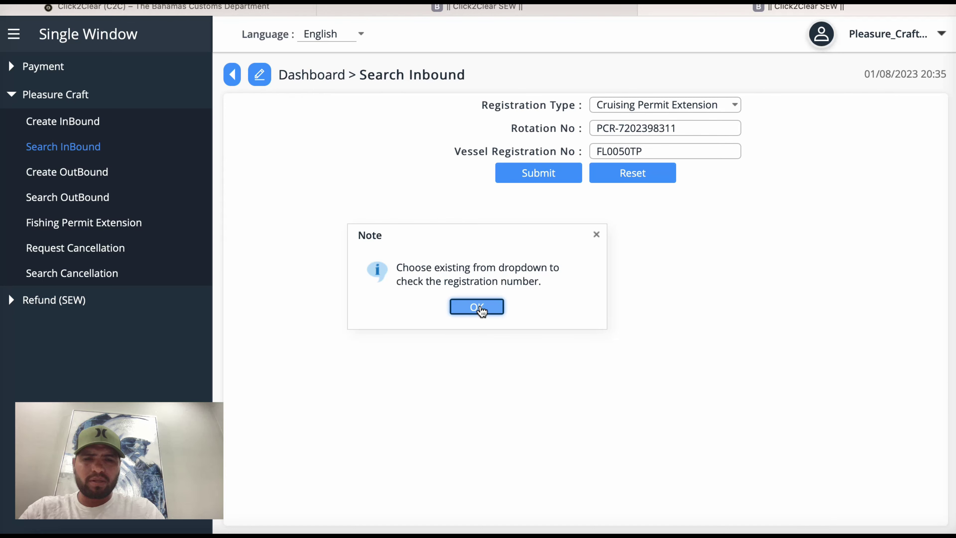
Step: Dismiss the note about choosing Existing, retry the search, and dismiss the note again
left_click(477, 307)
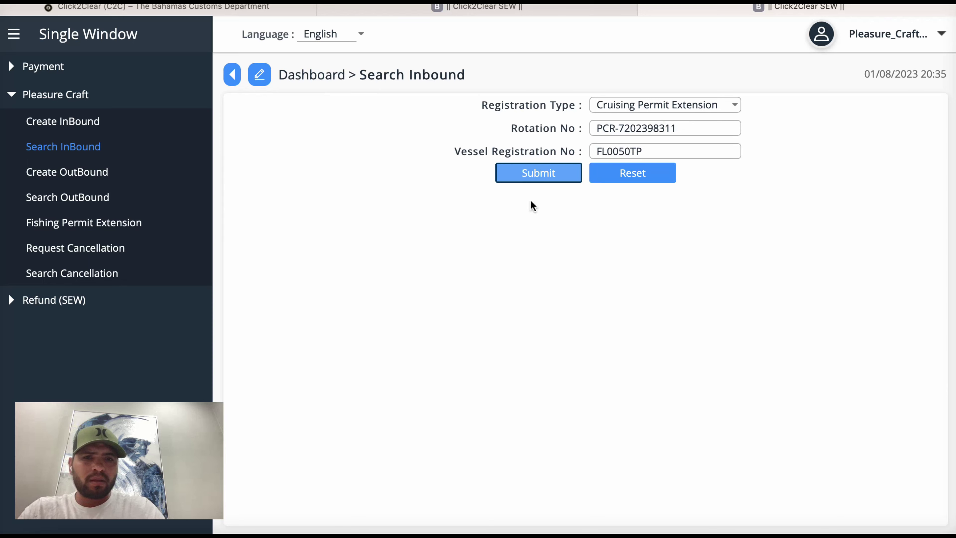
left_click(536, 174)
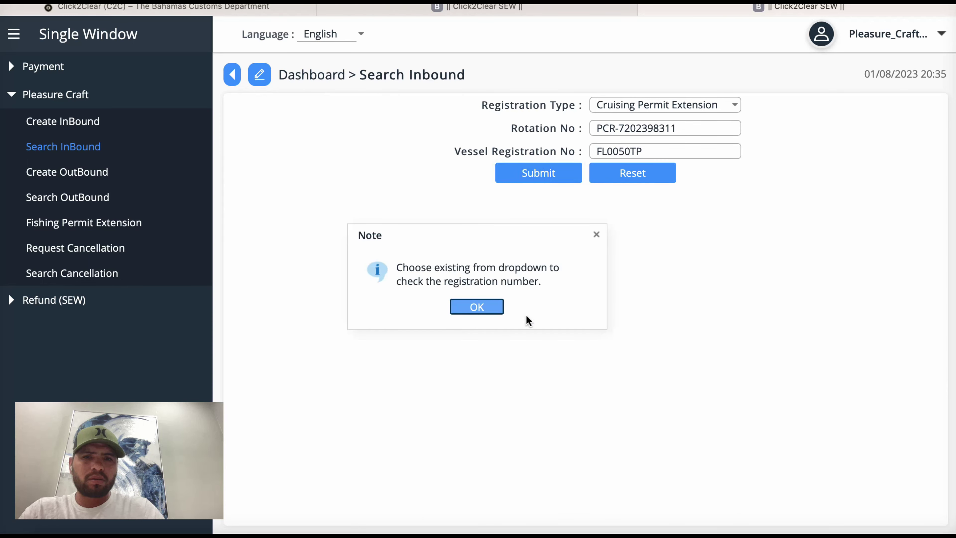
left_click(481, 306)
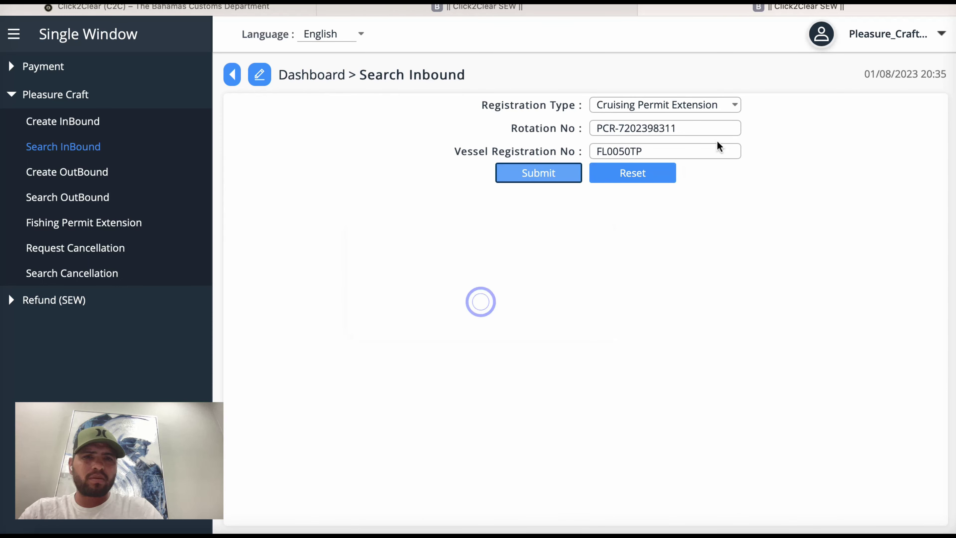
Step: Search again as Existing with the rotation and vessel registration numbers, finding the Peligroso draft
left_click(731, 104)
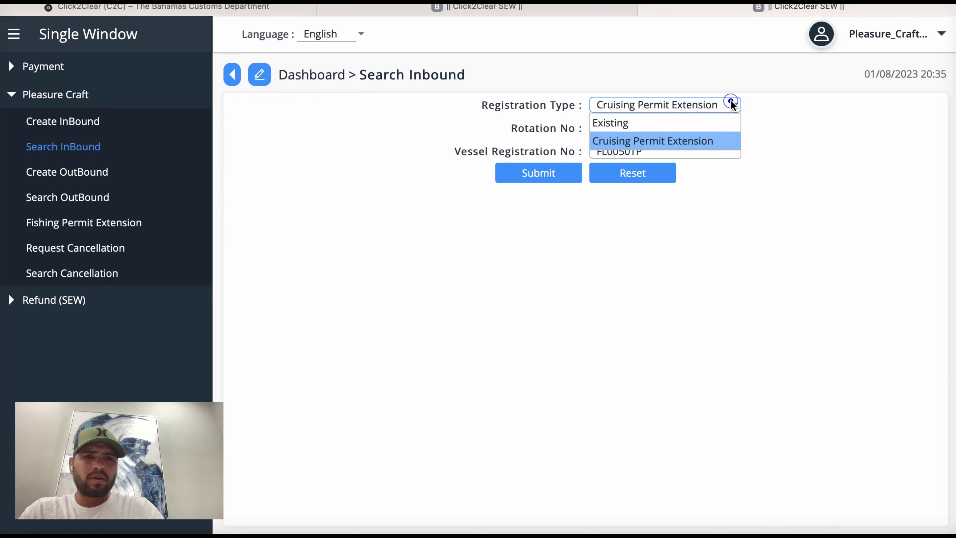
left_click(681, 123)
left_click(660, 128)
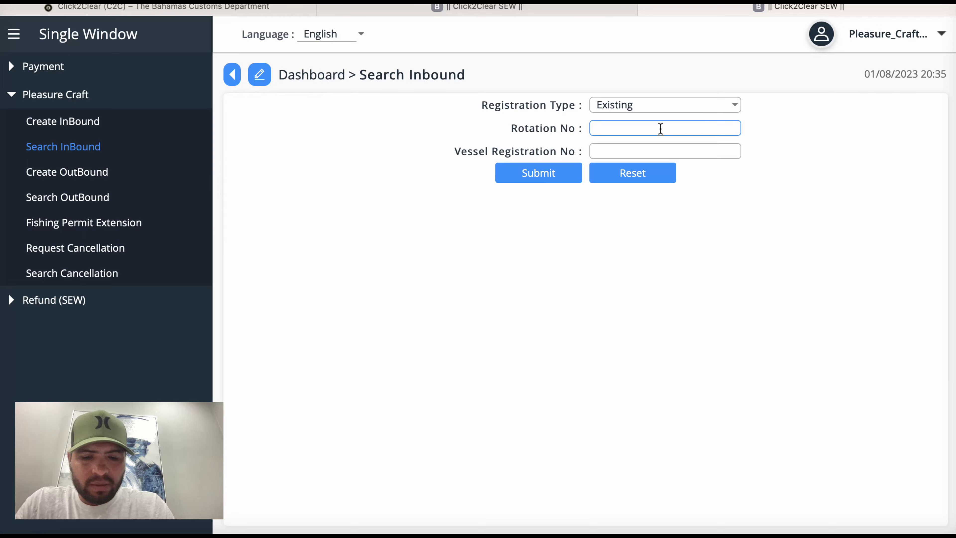
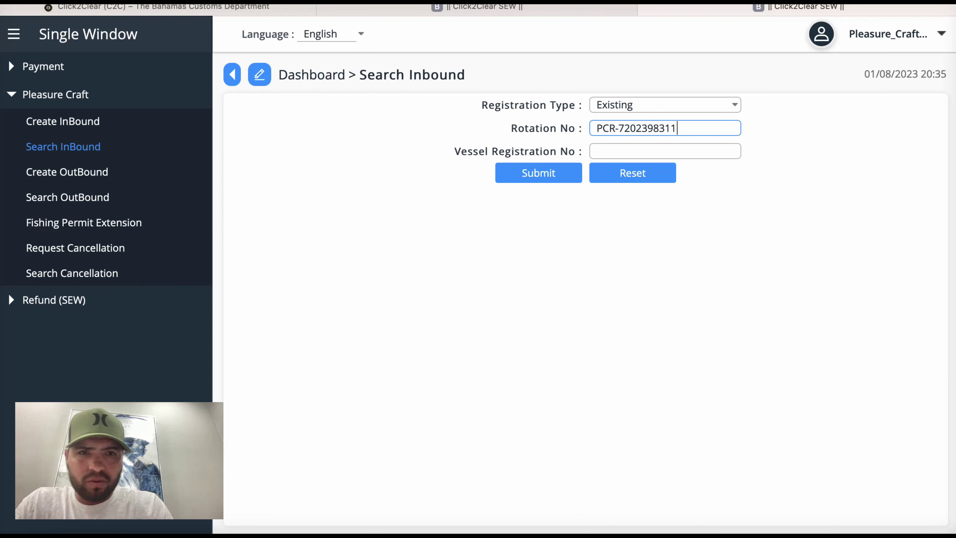
left_click(665, 151)
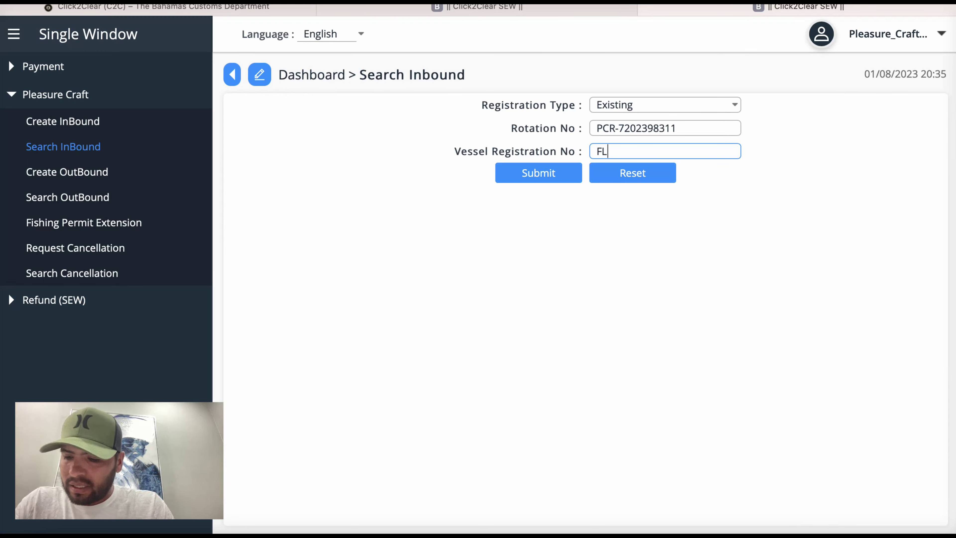
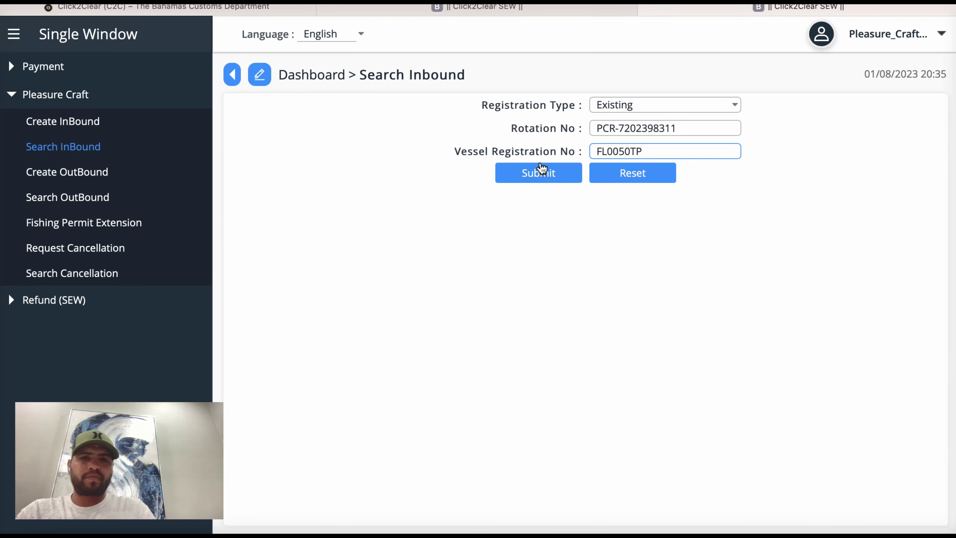
left_click(535, 173)
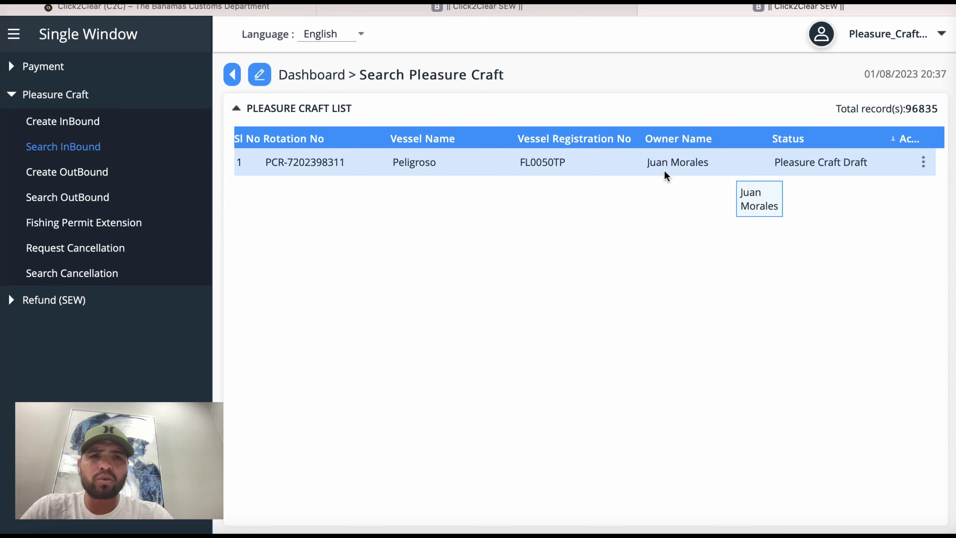
Step: Reopen the Peligroso draft and review its Maritime Declaration, Vessel, Crew/Passenger, Stores and Header sections
double_click(577, 167)
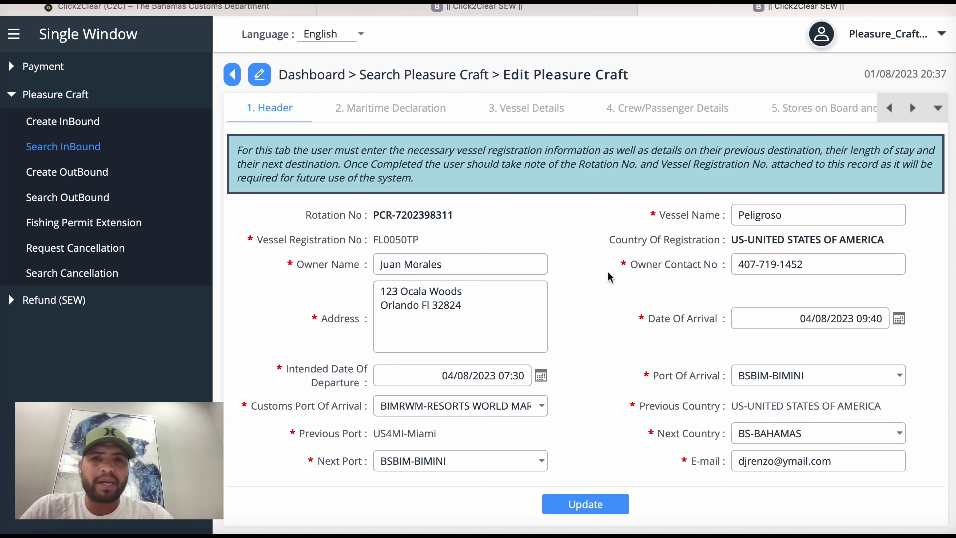
left_click(374, 113)
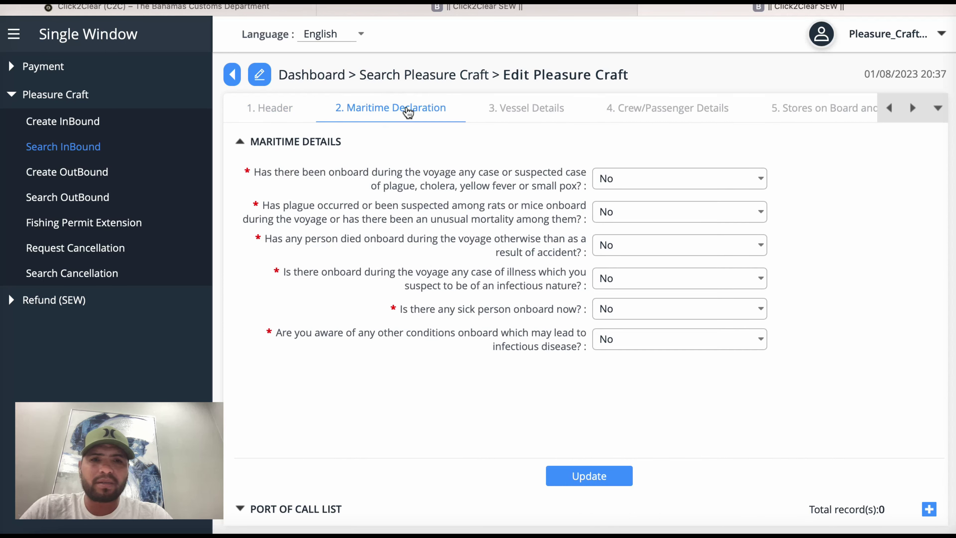
left_click(522, 108)
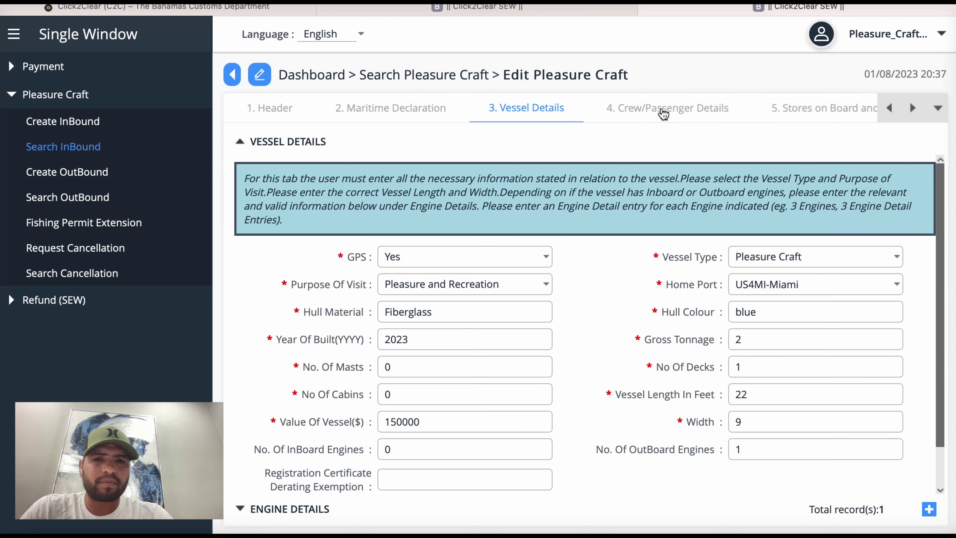
left_click(662, 110)
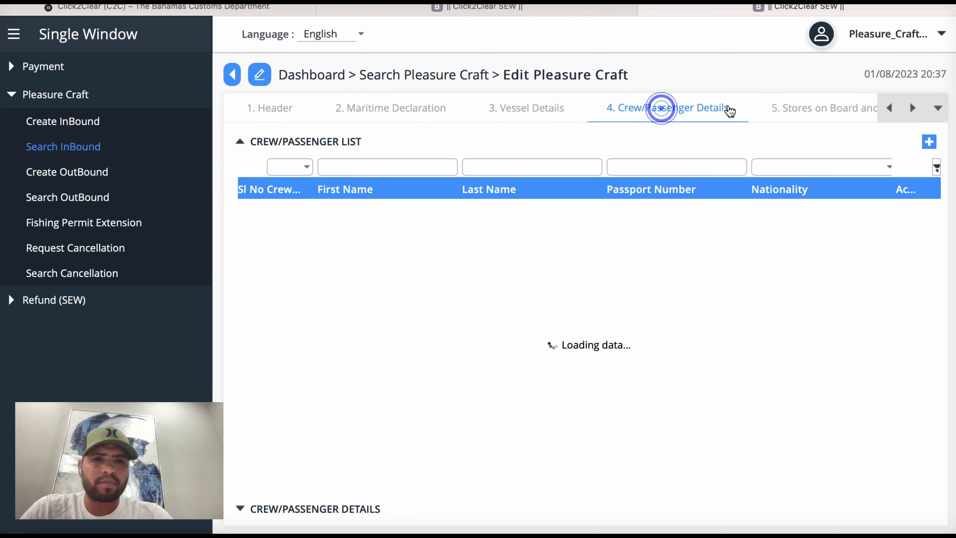
left_click(815, 110)
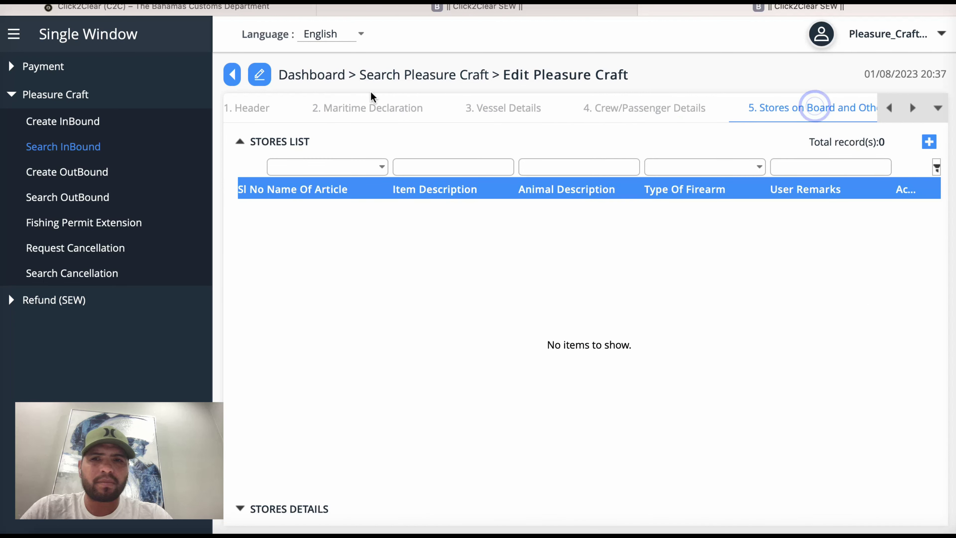
left_click(259, 109)
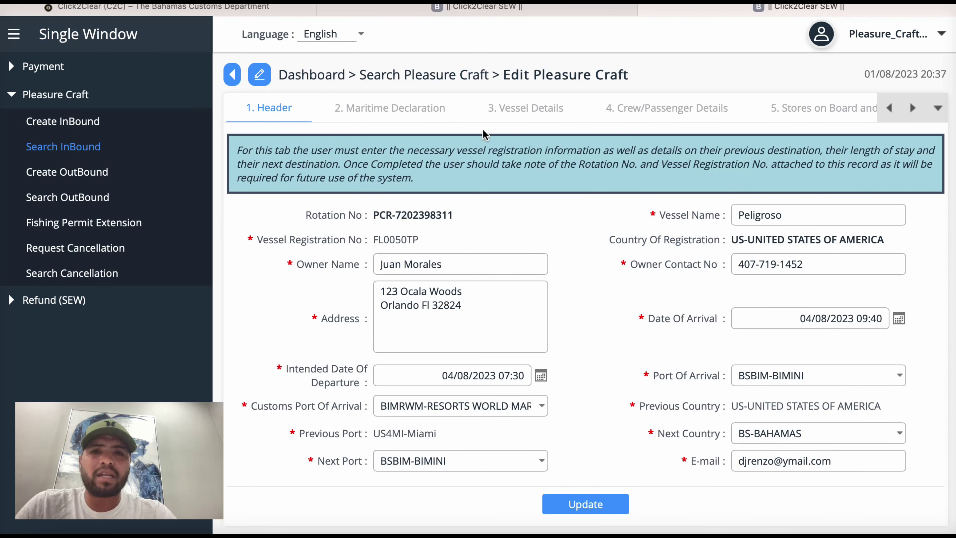
Step: Revisit Maritime Declaration, then bring the later tabs into view and show the declaration Summary
left_click(398, 112)
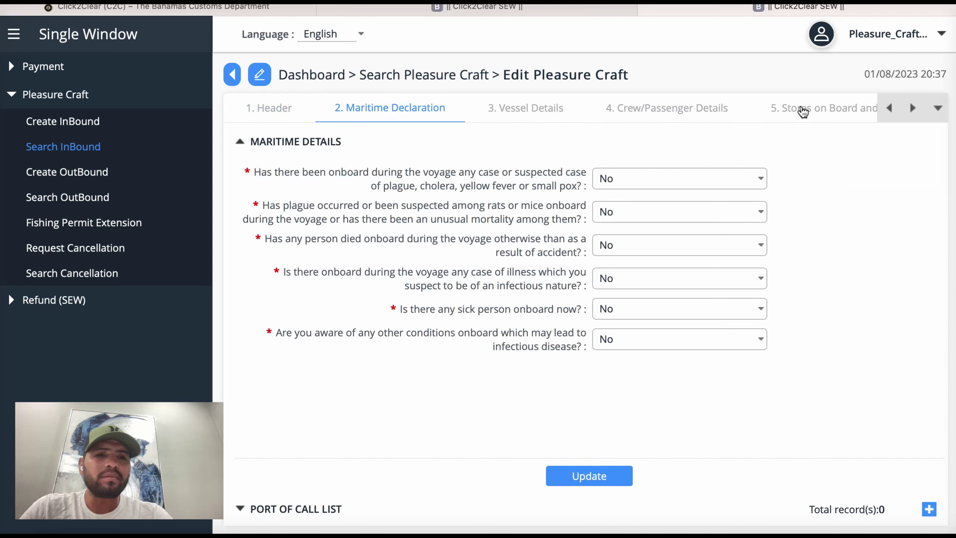
left_click(915, 108)
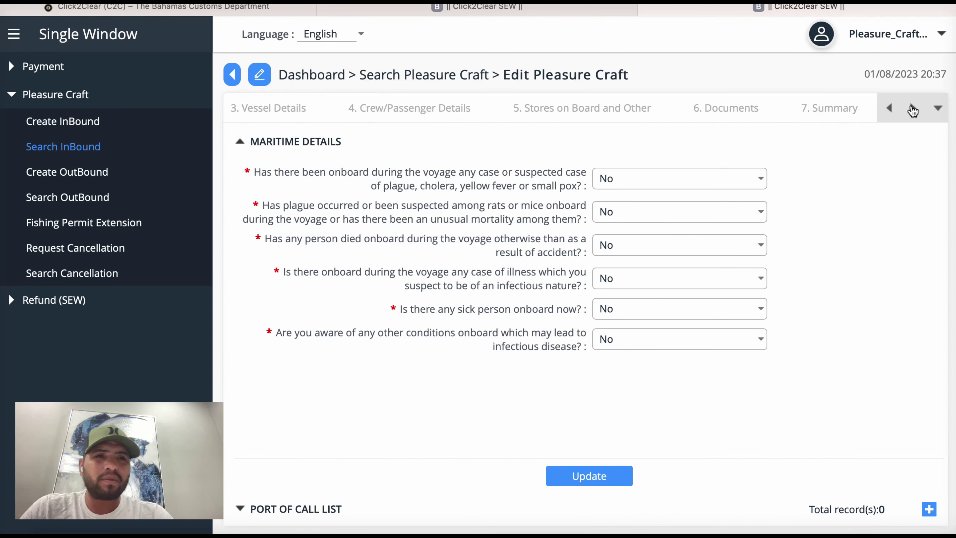
left_click(913, 107)
left_click(831, 110)
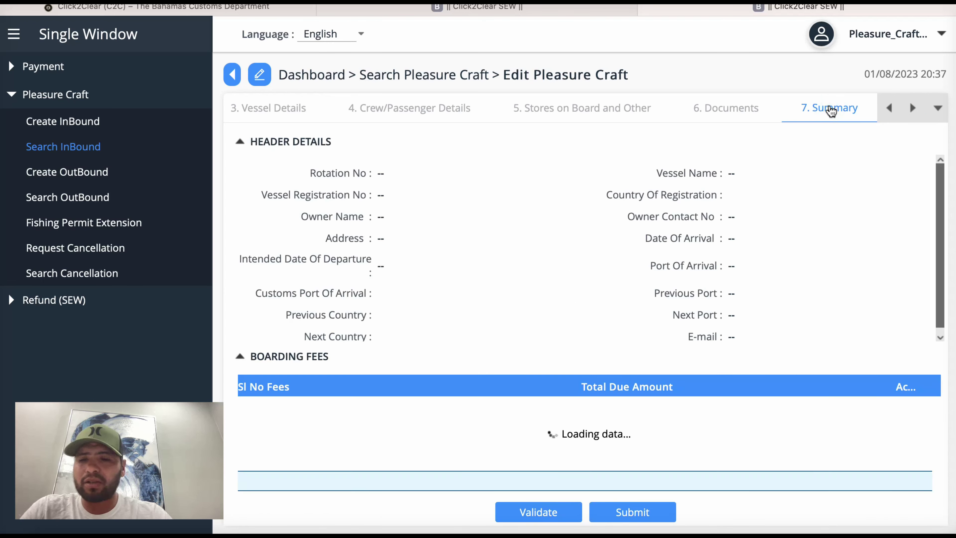